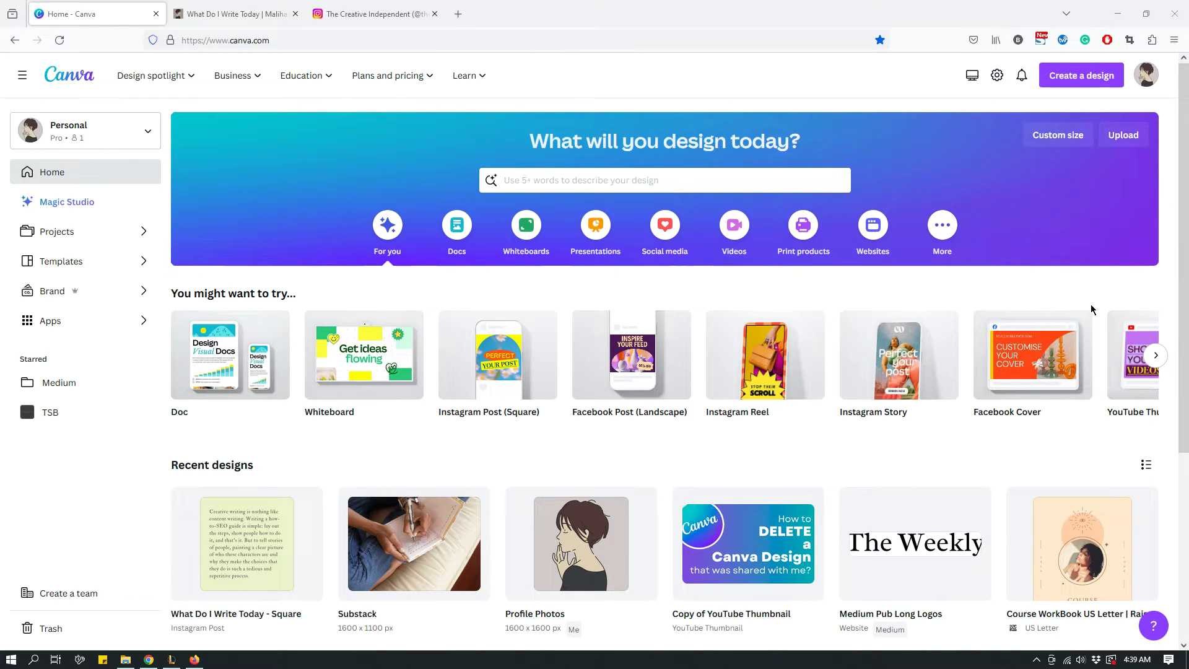
- Load thesideblogger.com in a new browser tab, dismiss the promotional pop-up and look over the homepage
left_click(236, 13)
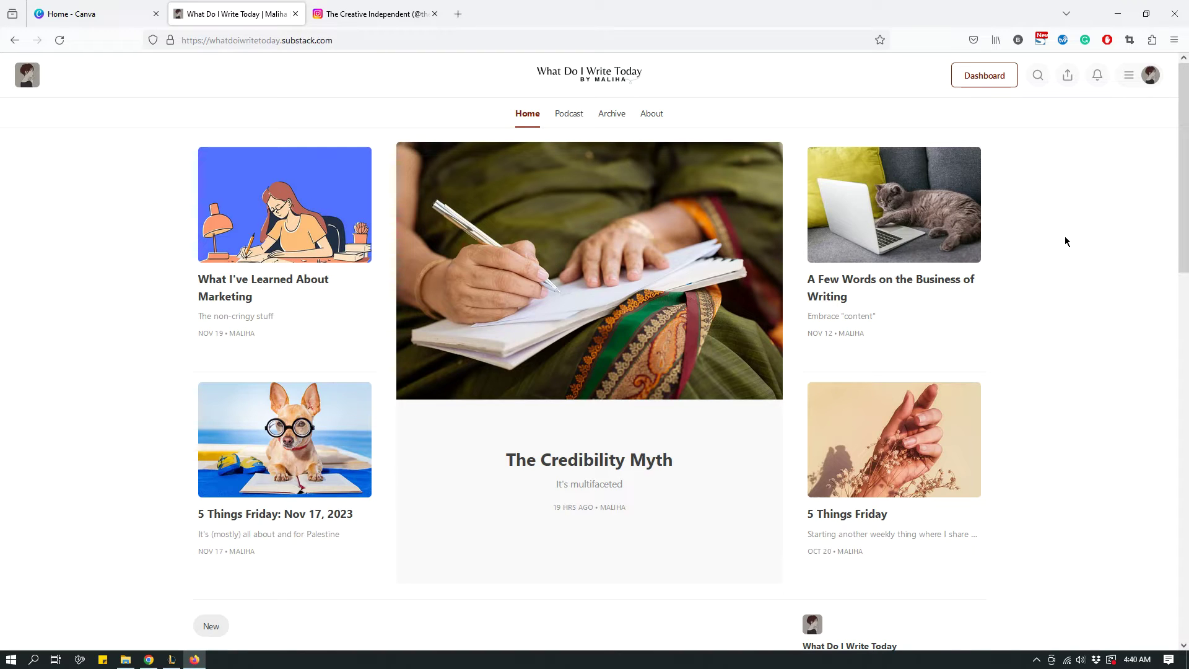
left_click(459, 13)
type("thesideblogger.com")
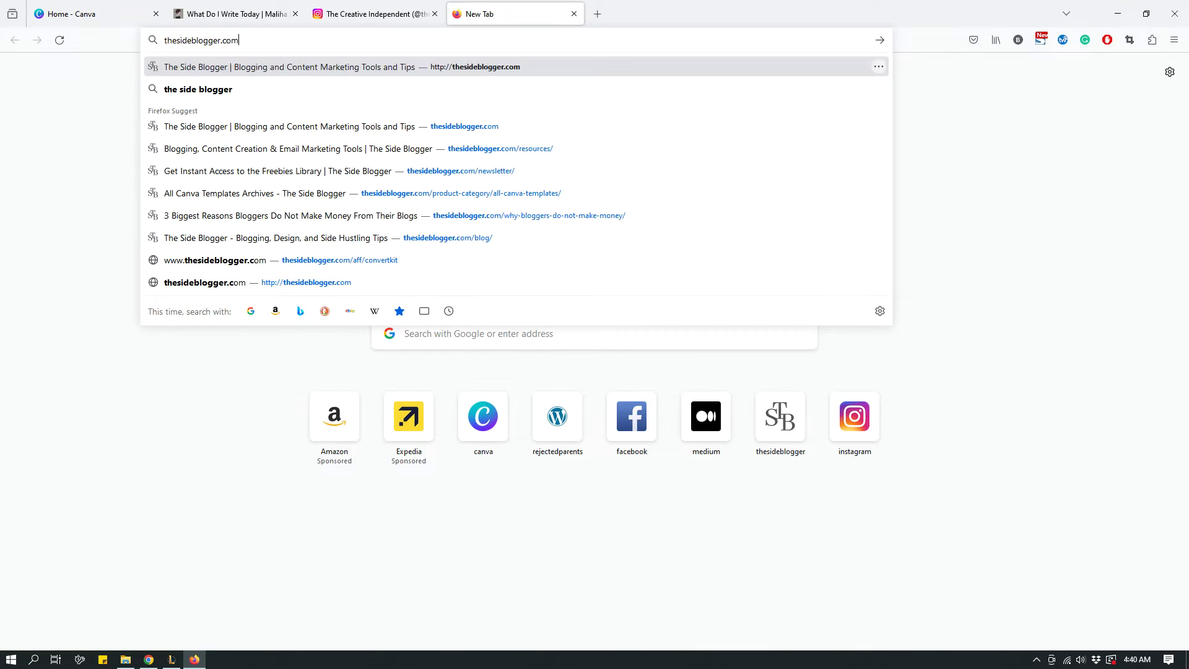
key("Return")
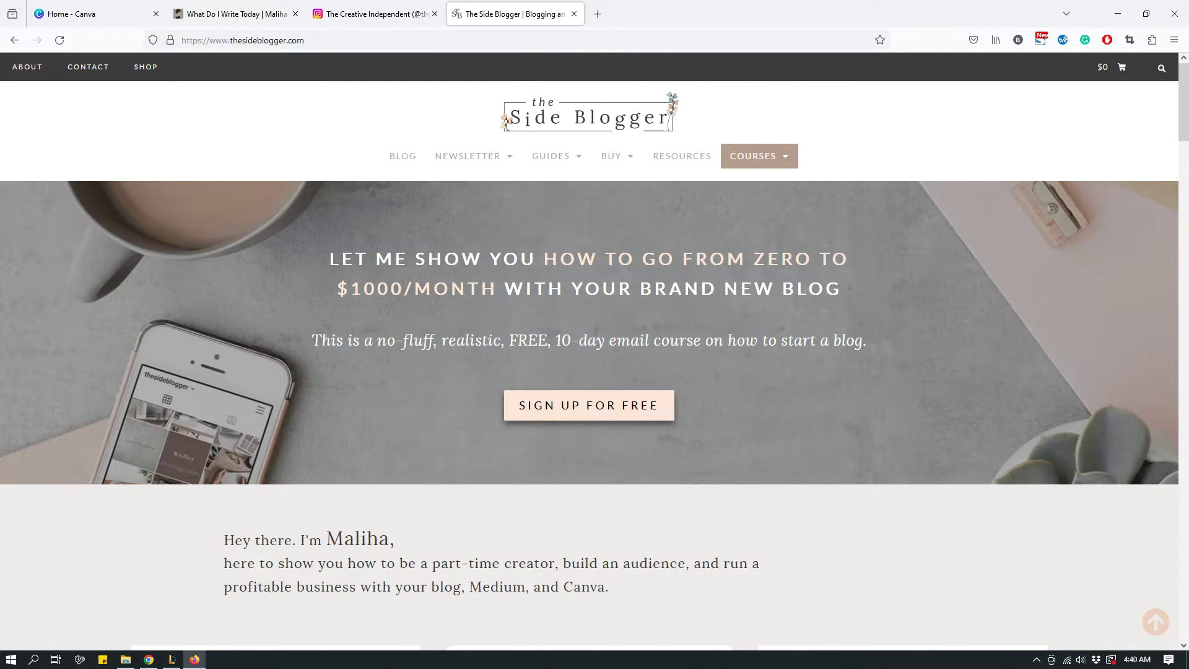
scroll(785, 313, "down", 4)
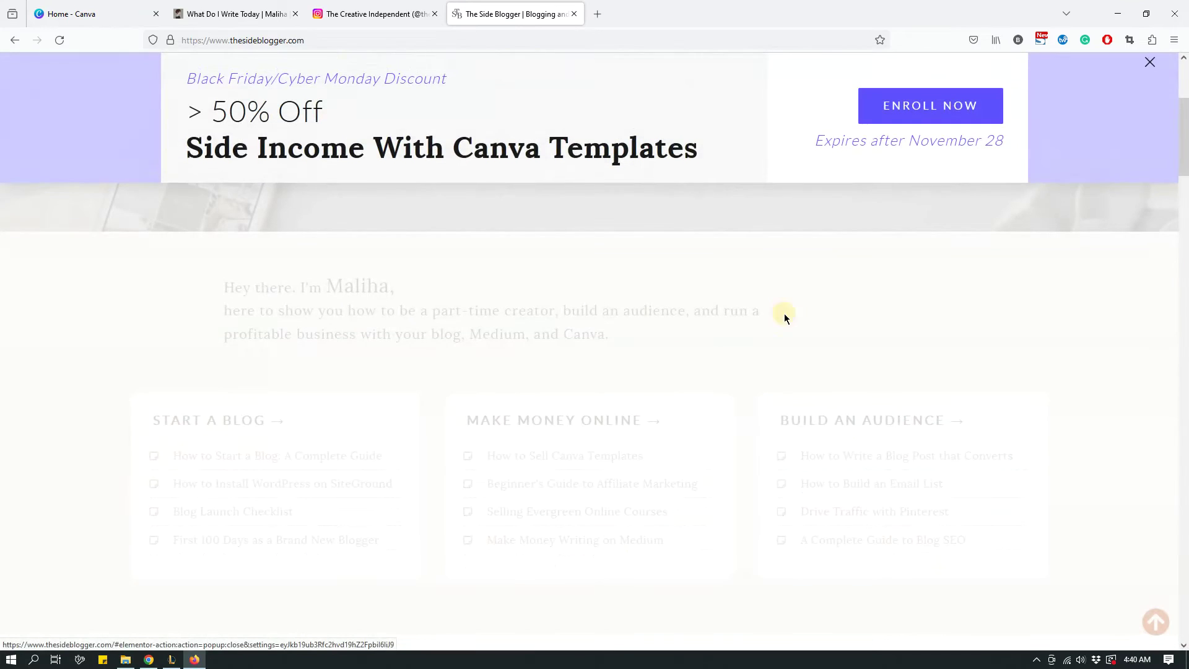
left_click(784, 314)
scroll(794, 311, "up", 4)
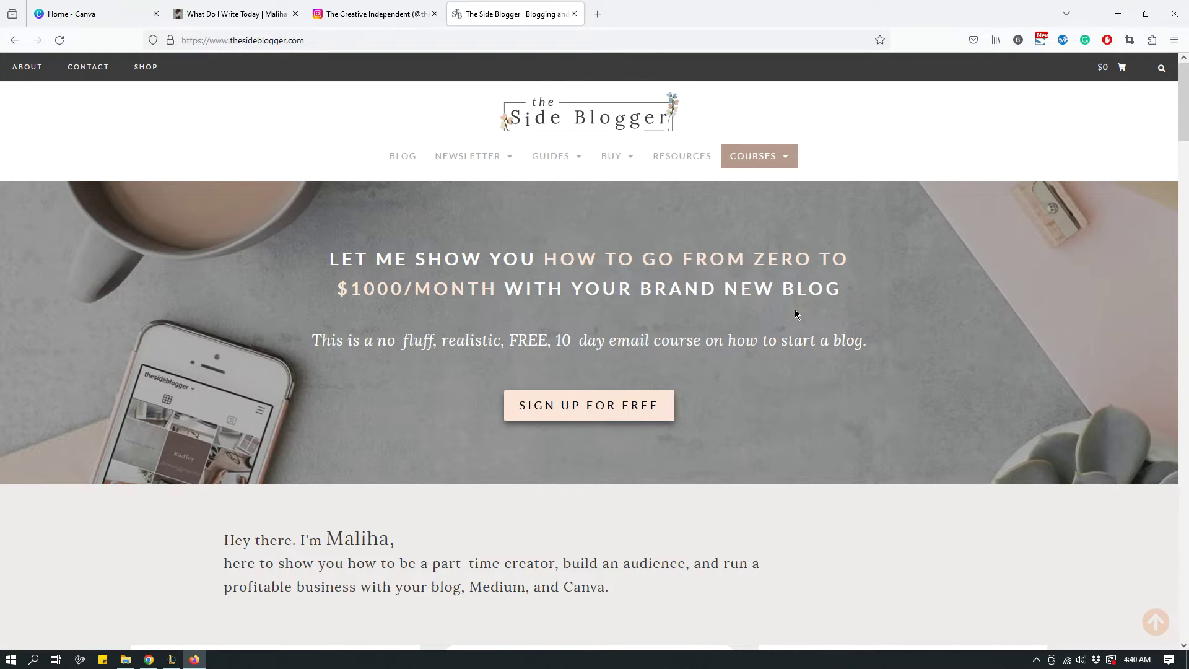
- Compare the branding and post images of the What Do I Write Today Substack homepage with The Side Blogger homepage
key("ctrl+2")
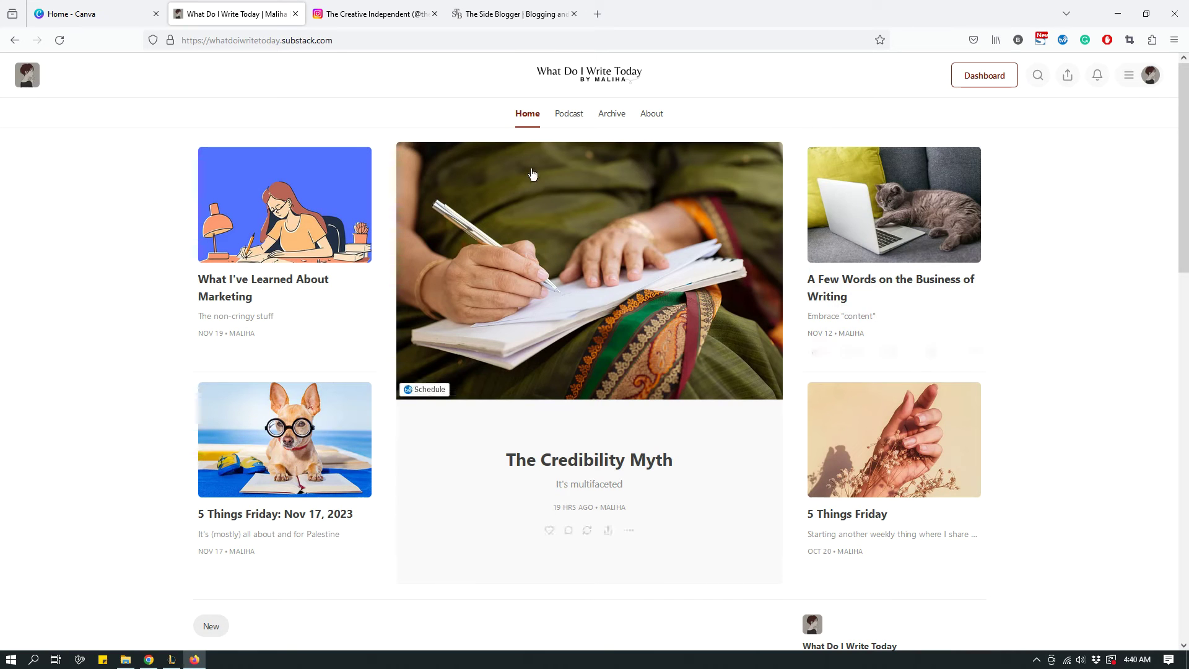
left_click(508, 14)
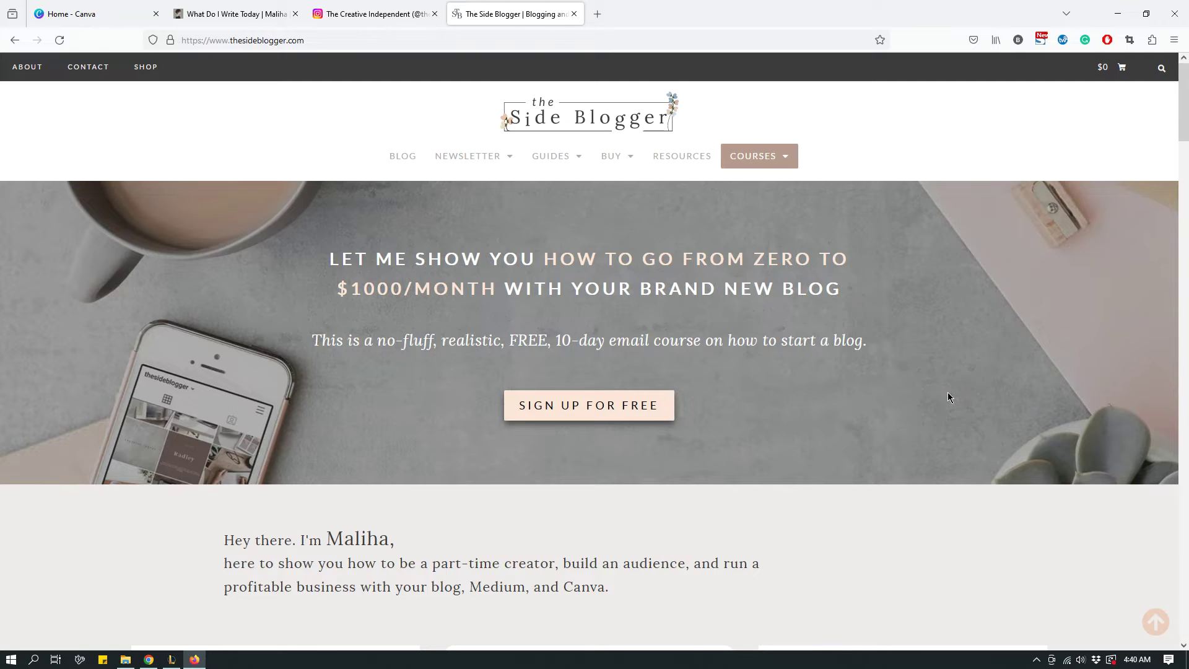
left_click(232, 14)
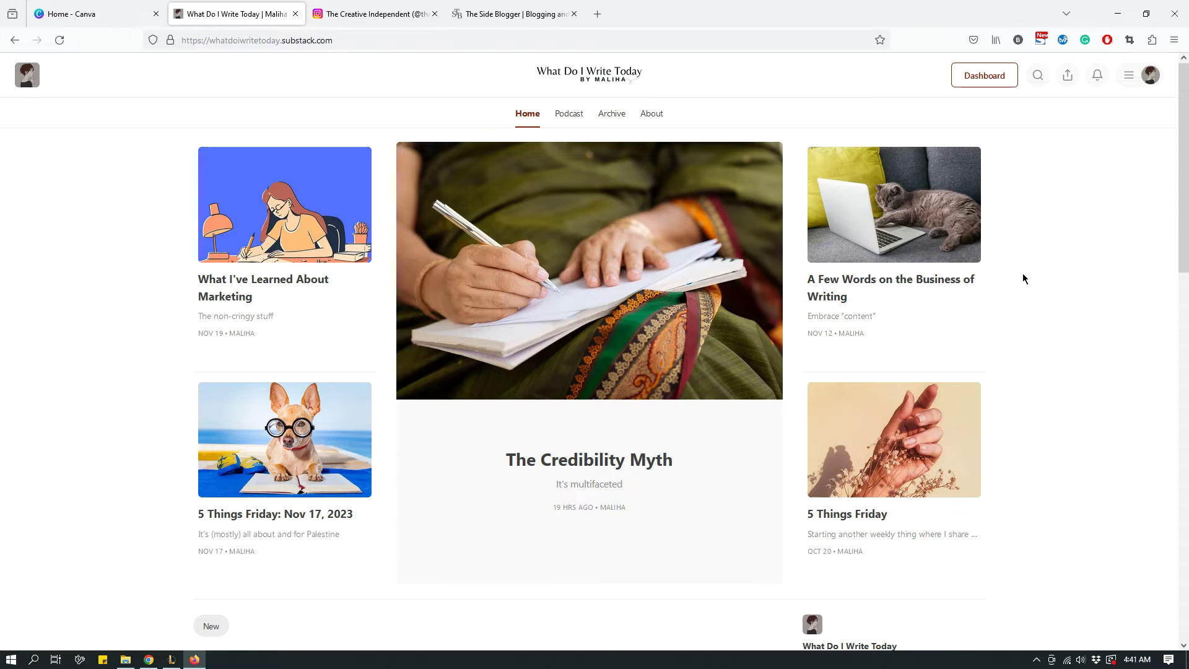
mouse_move(898, 314)
left_click(552, 14)
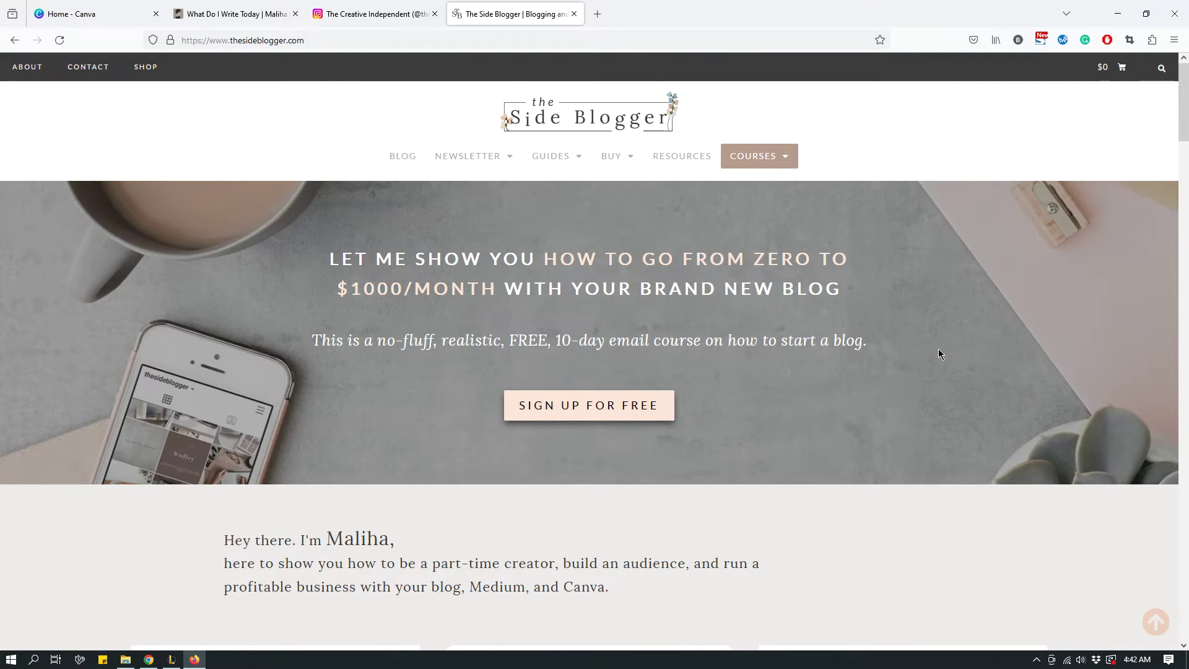
scroll(938, 354, "down", 2)
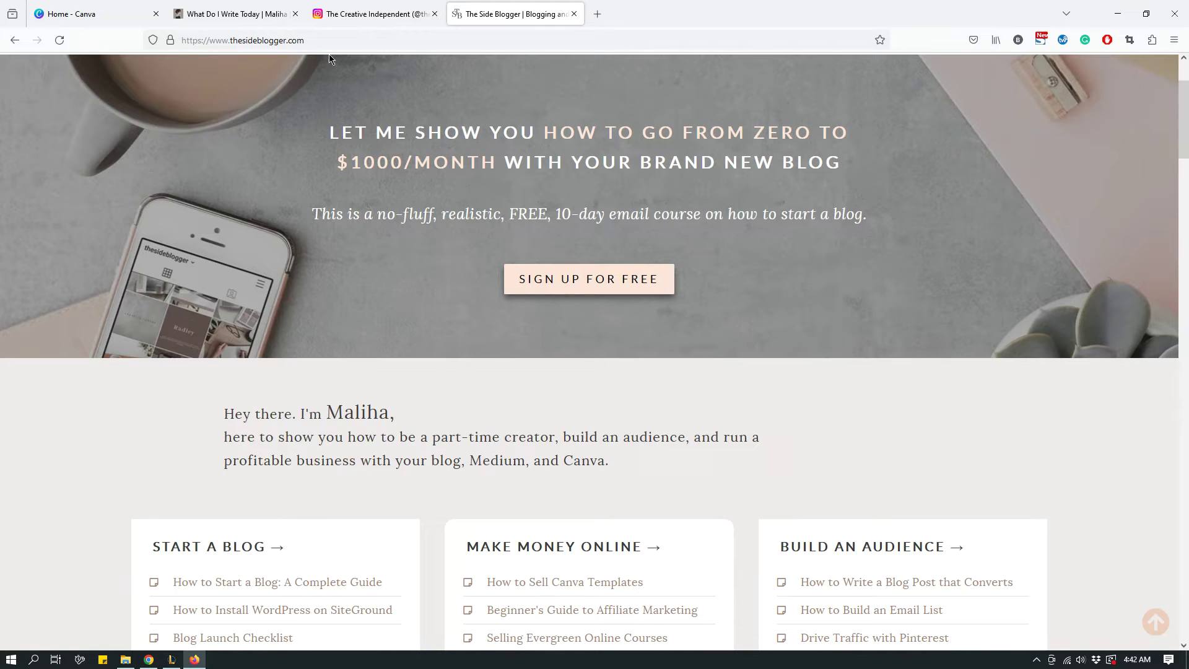
left_click(260, 14)
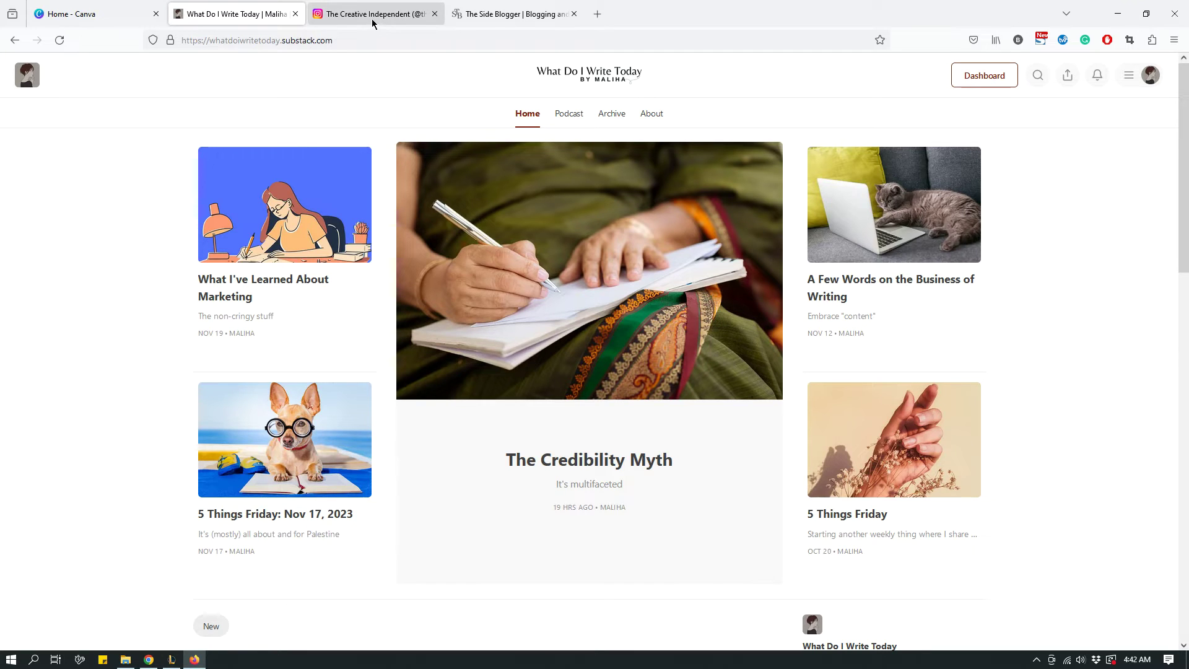
mouse_move(858, 197)
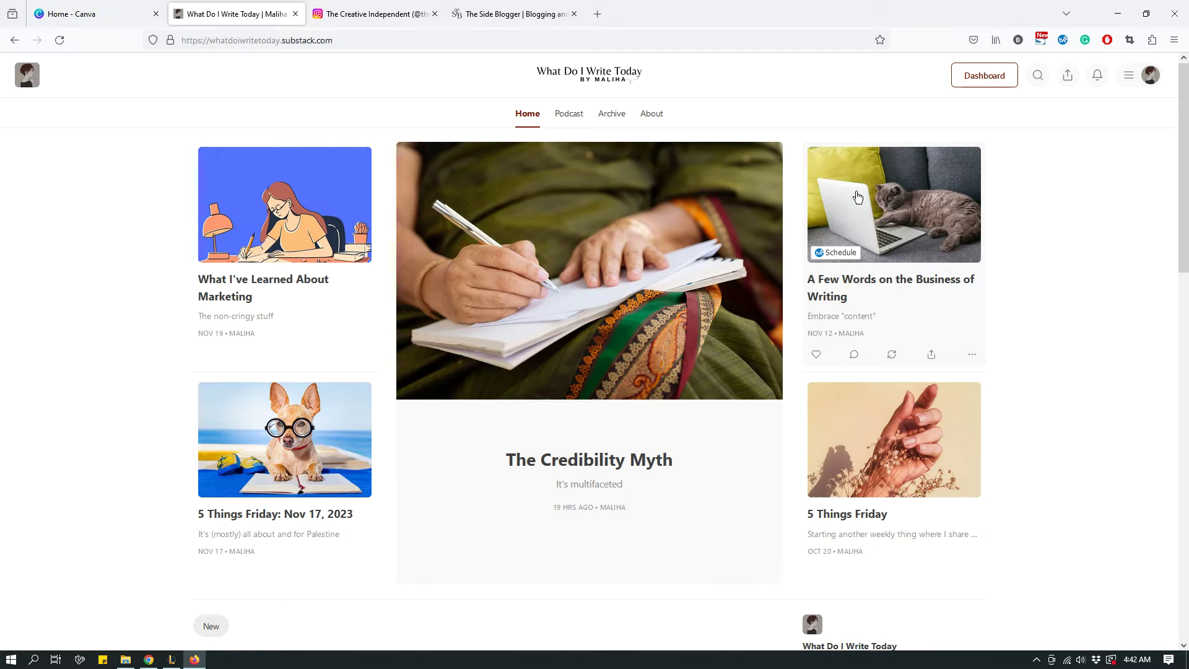
scroll(913, 292, "down", 4)
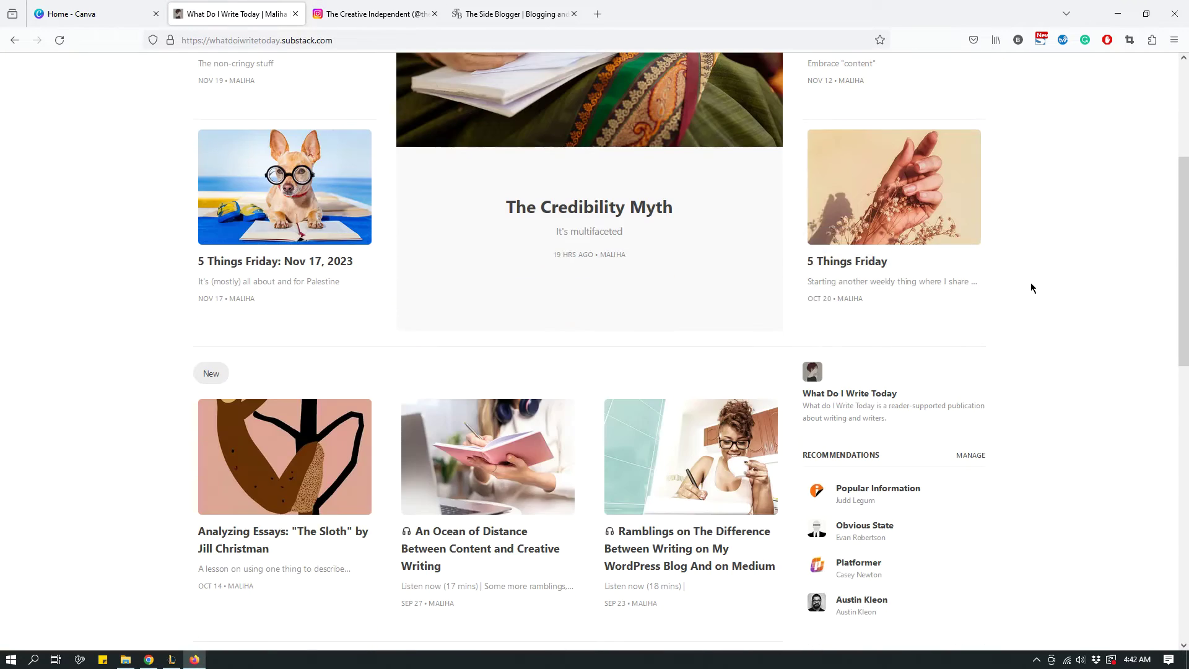
- Switch to the thecreativeindependent Instagram profile and examine the layout and colours of its quote posts
left_click(365, 13)
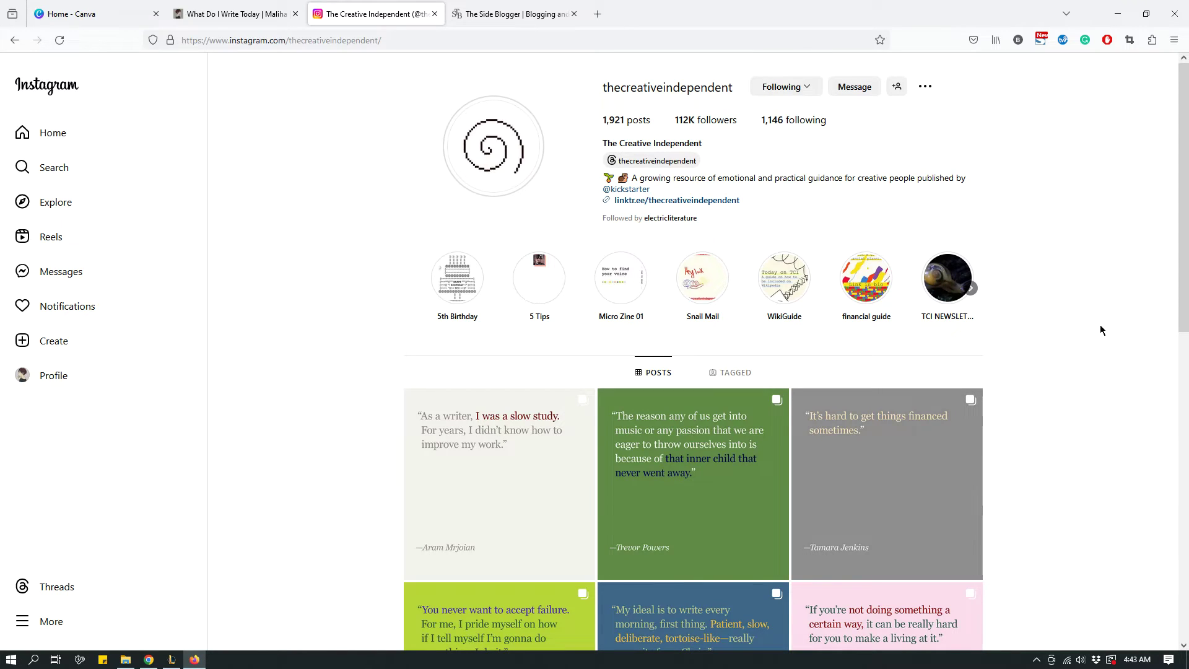
scroll(1101, 319, "down", 2)
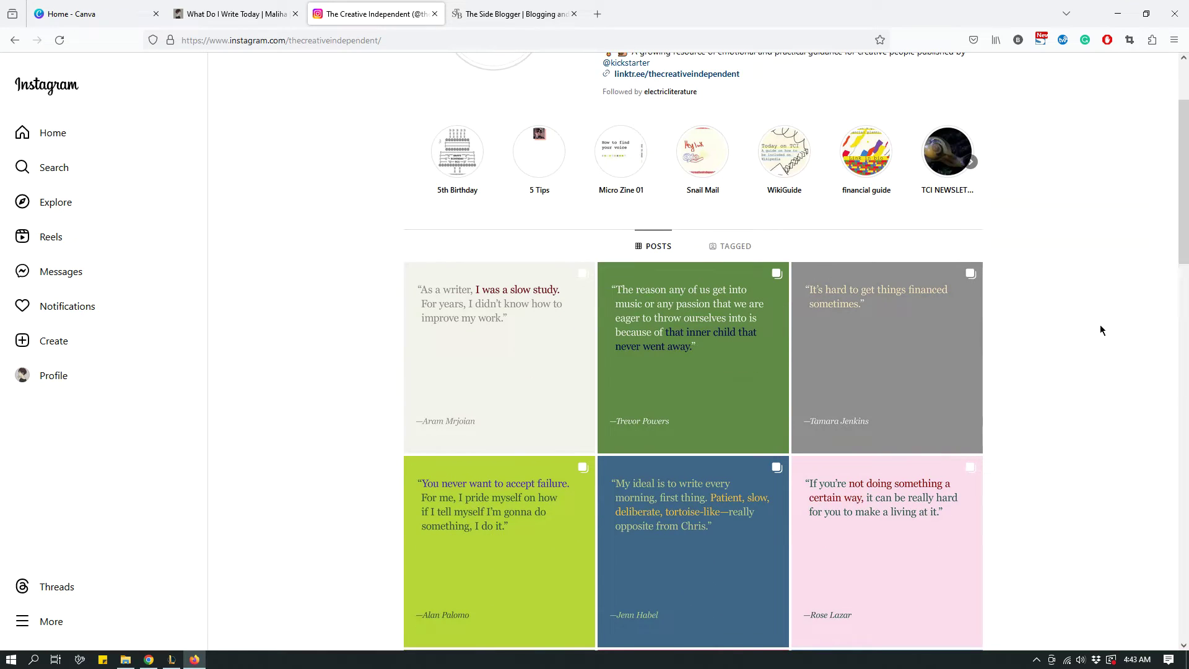
scroll(1033, 334, "down", 1)
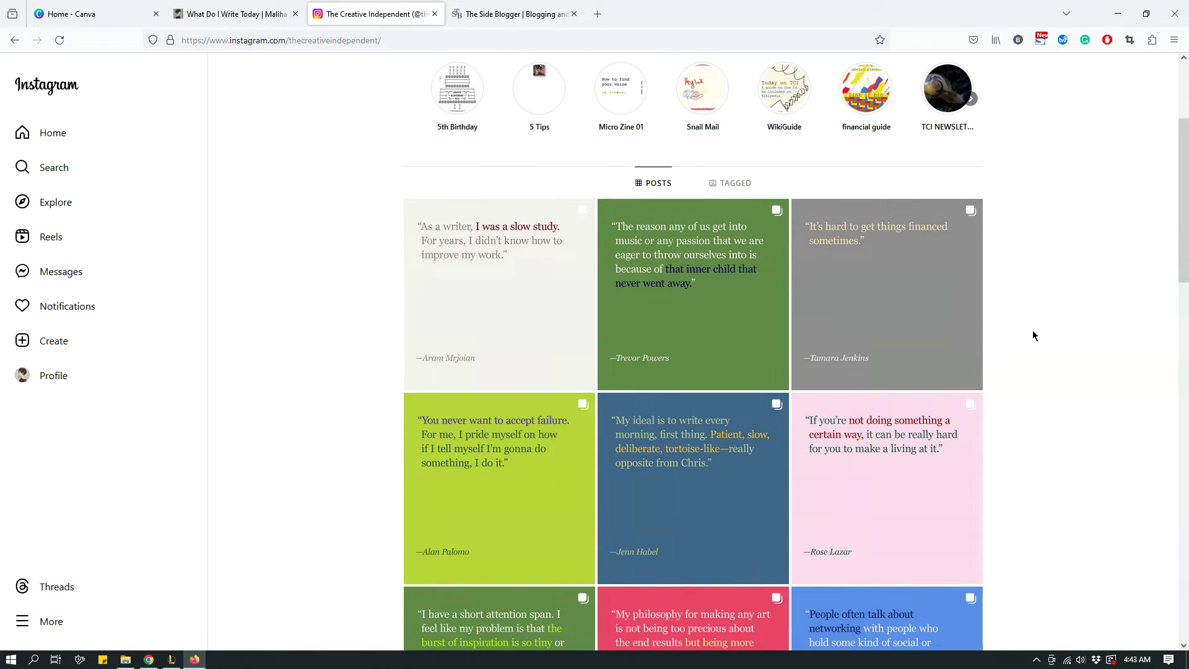
scroll(1040, 344, "up", 3)
scroll(1028, 346, "down", 8)
scroll(1024, 358, "down", 3)
scroll(1030, 360, "up", 11)
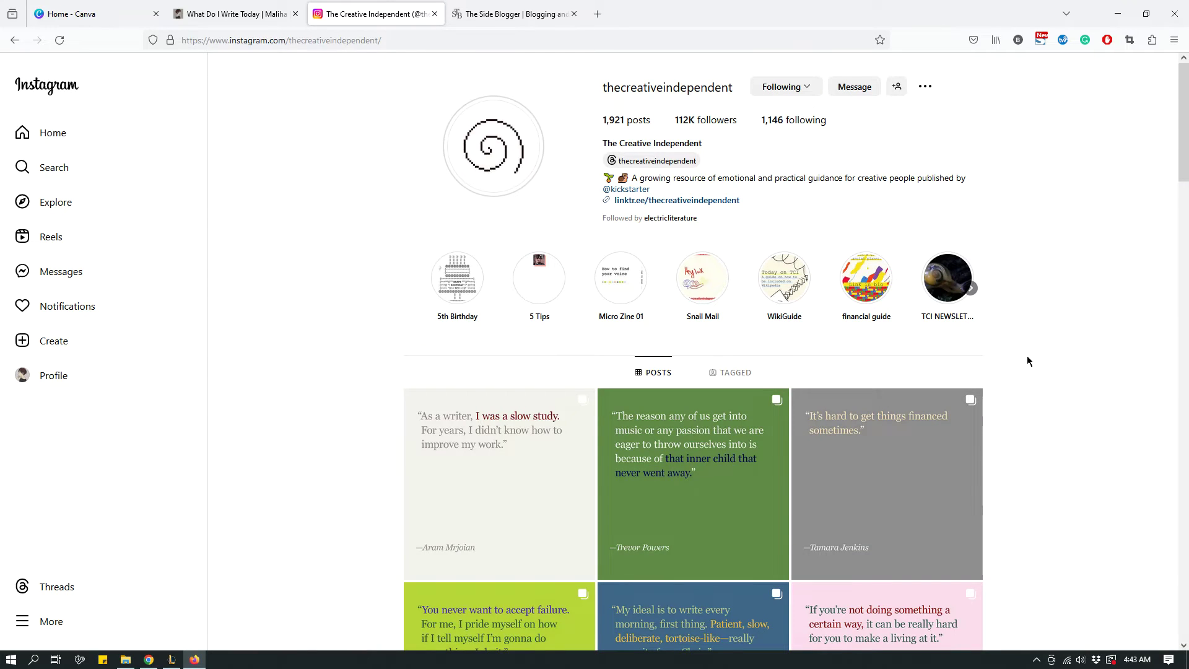
scroll(985, 363, "down", 2)
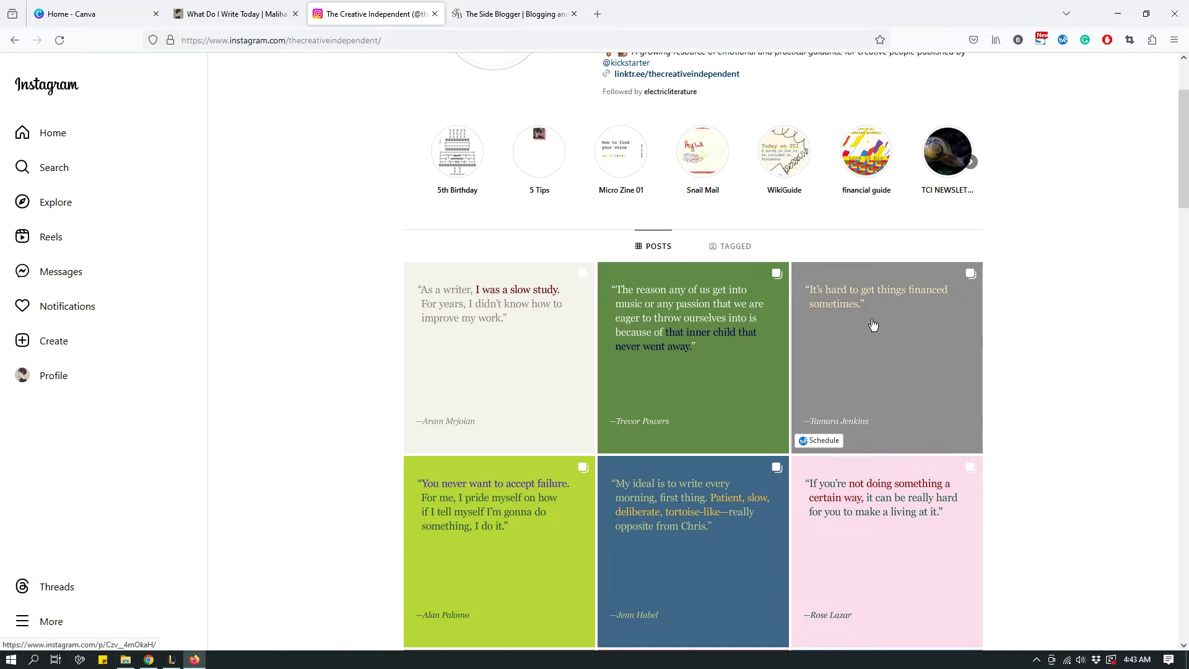
scroll(857, 342, "up", 2)
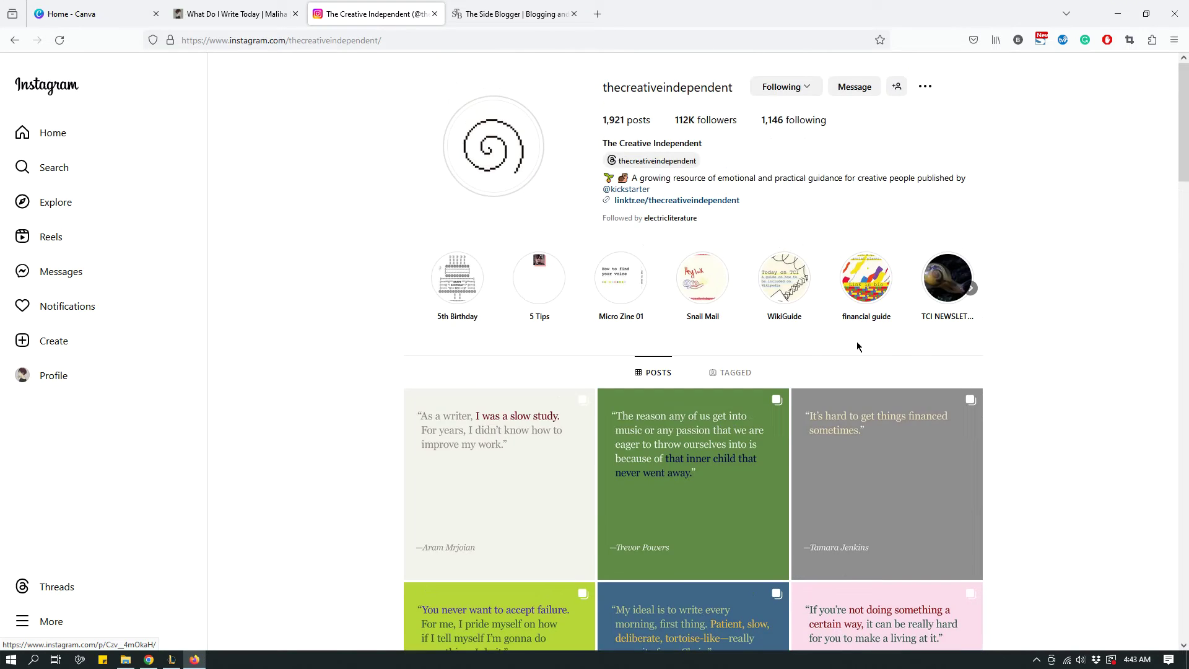
scroll(857, 344, "down", 2)
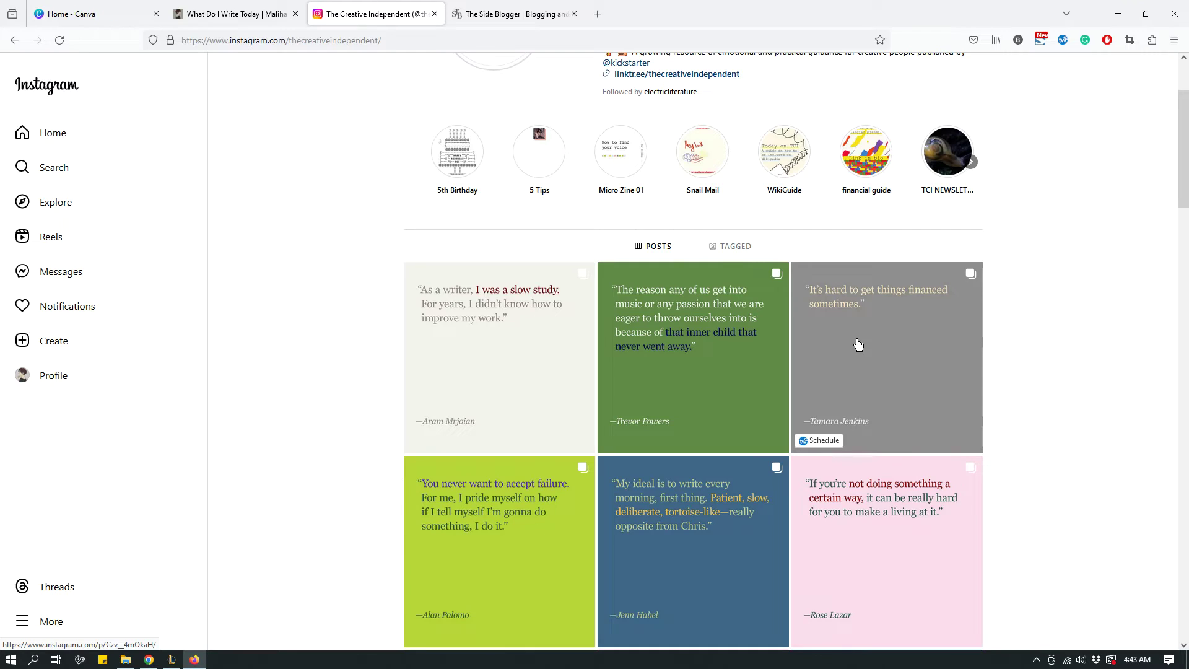
scroll(858, 344, "up", 2)
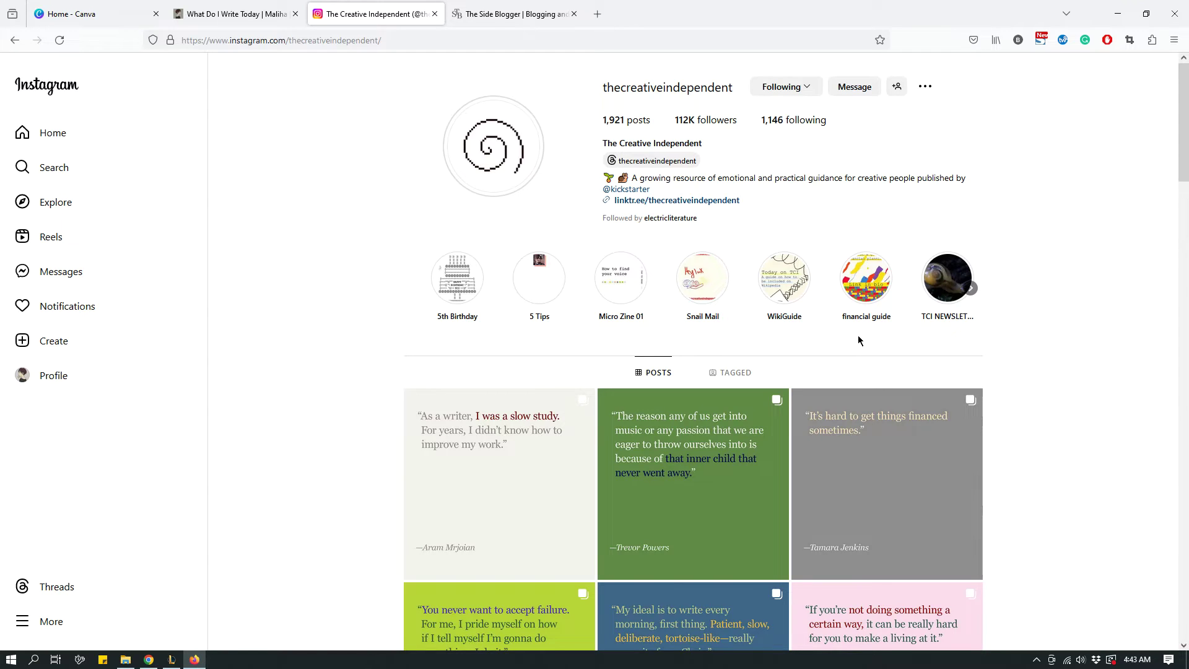
scroll(858, 337, "down", 2)
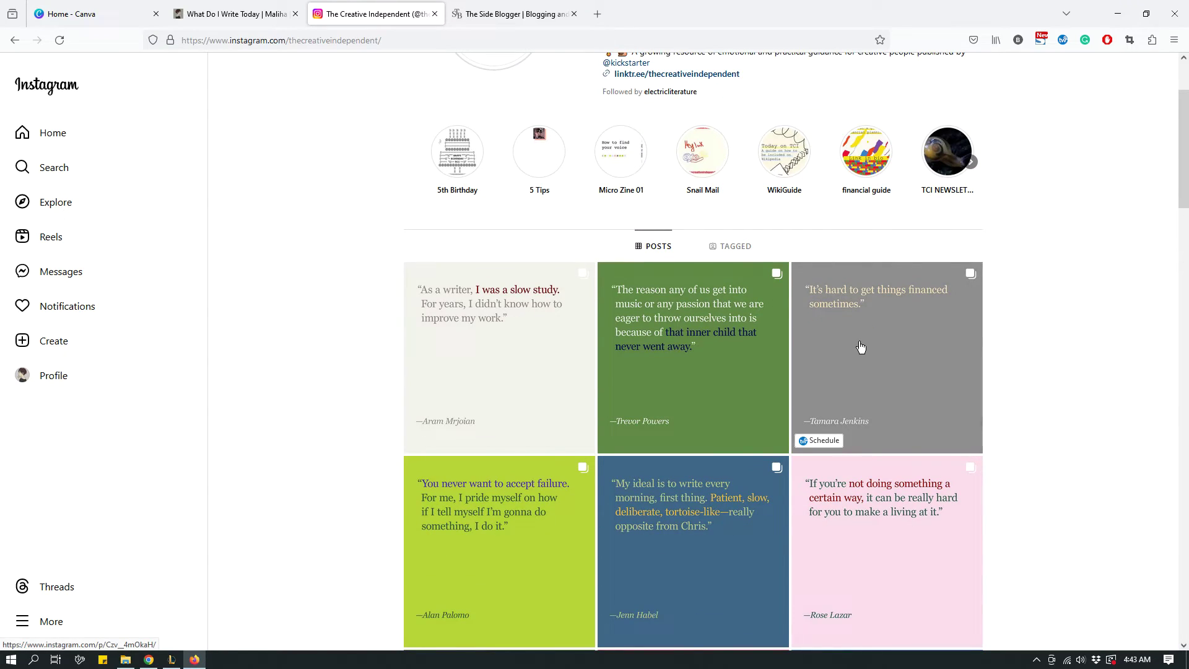
- Open the quote post beginning "As a writer, I was a slow study" on Instagram and look through its carousel slides
left_click(82, 14)
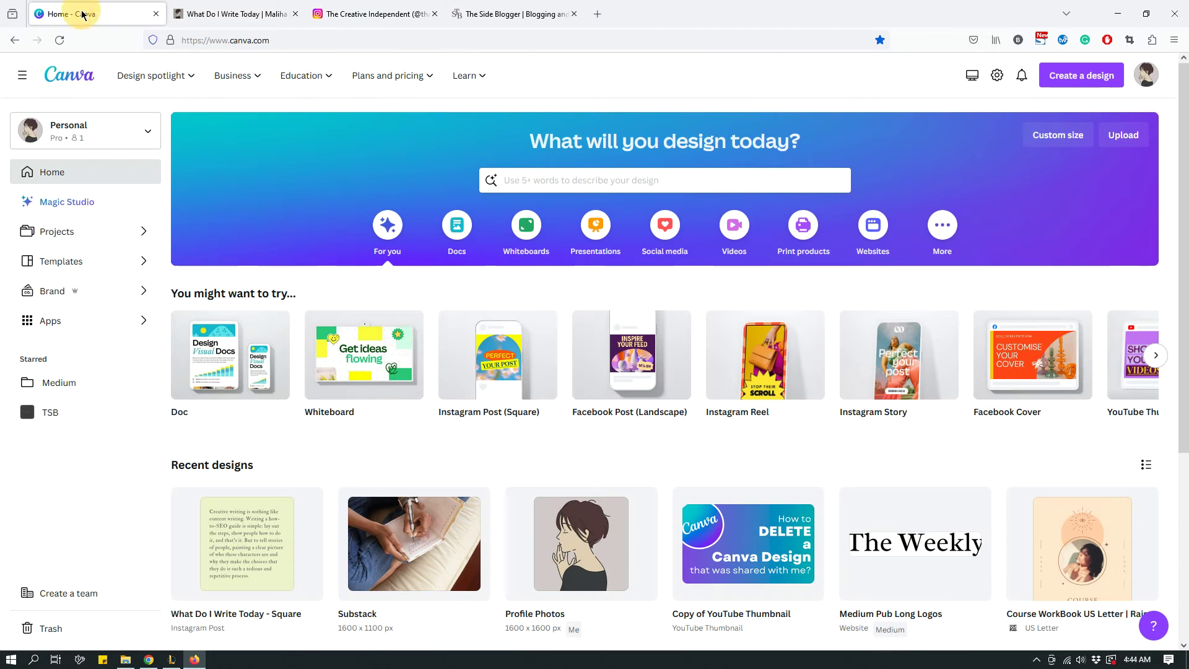
left_click(347, 14)
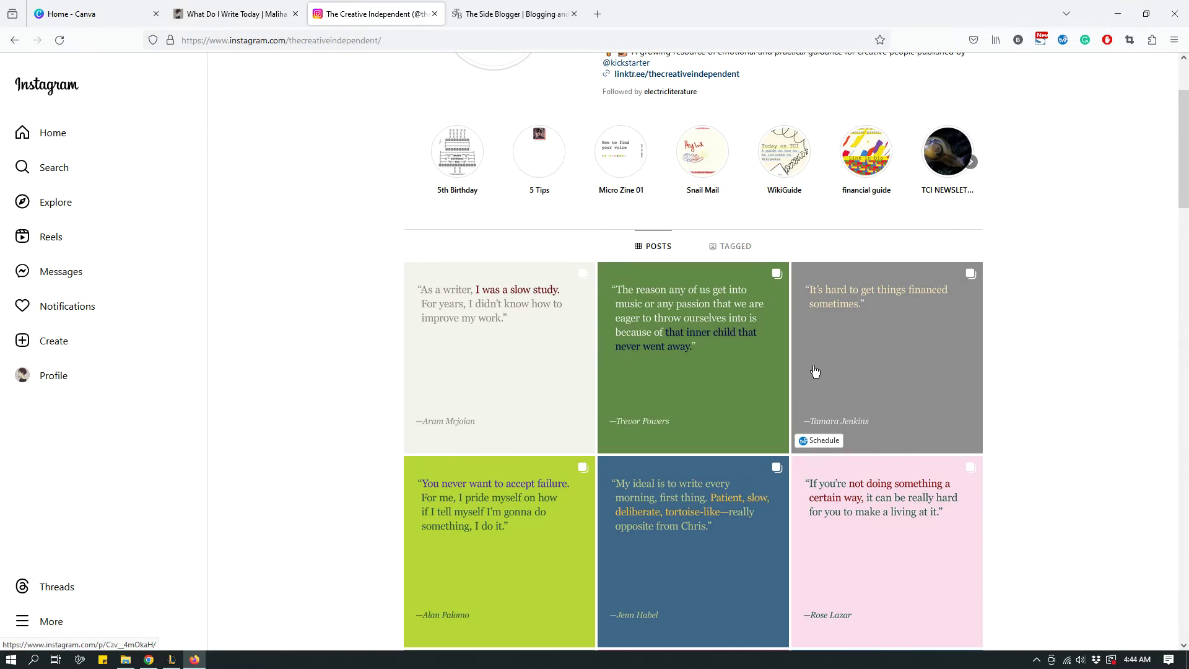
left_click(565, 332)
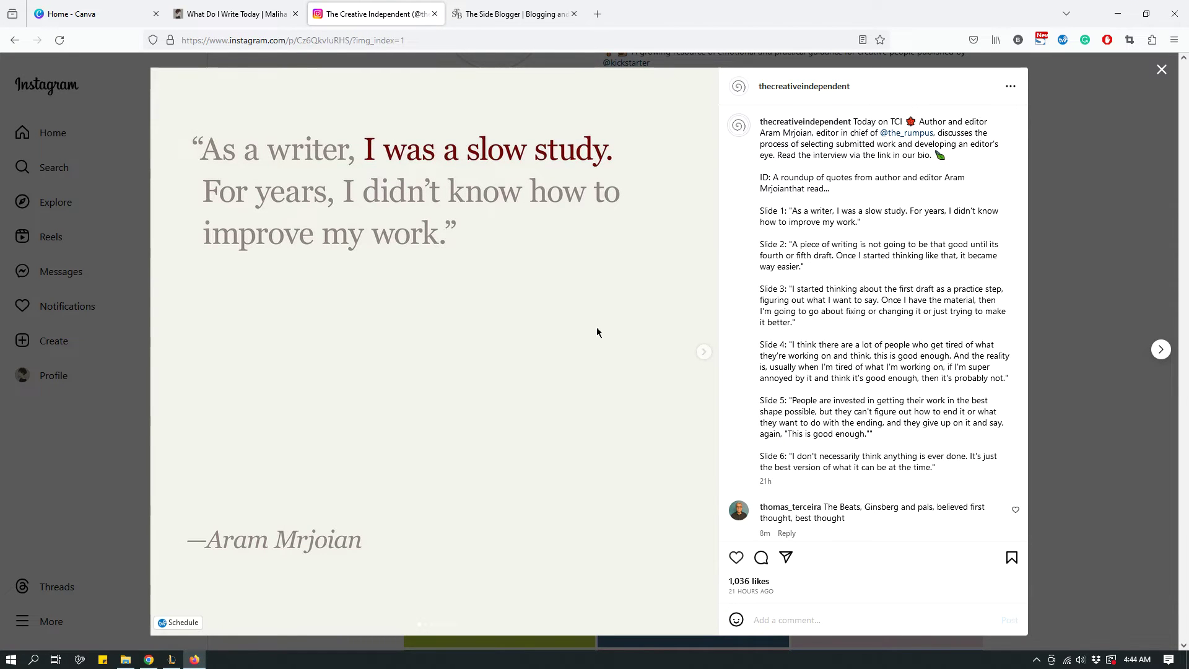
left_click(704, 353)
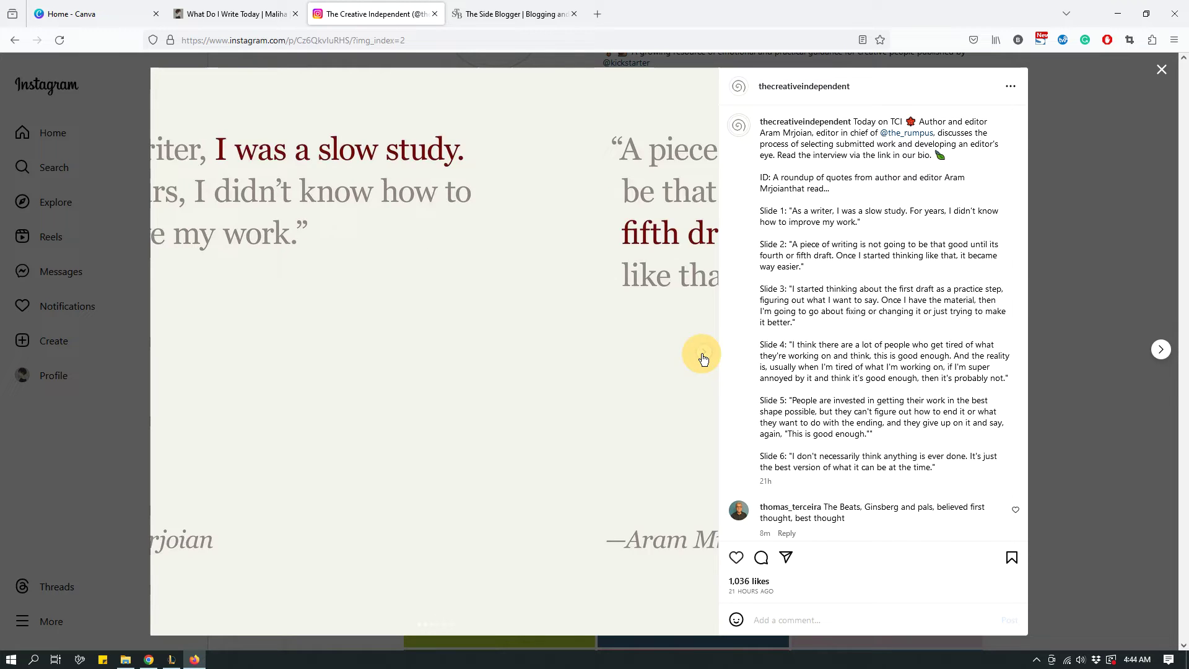
left_click(704, 355)
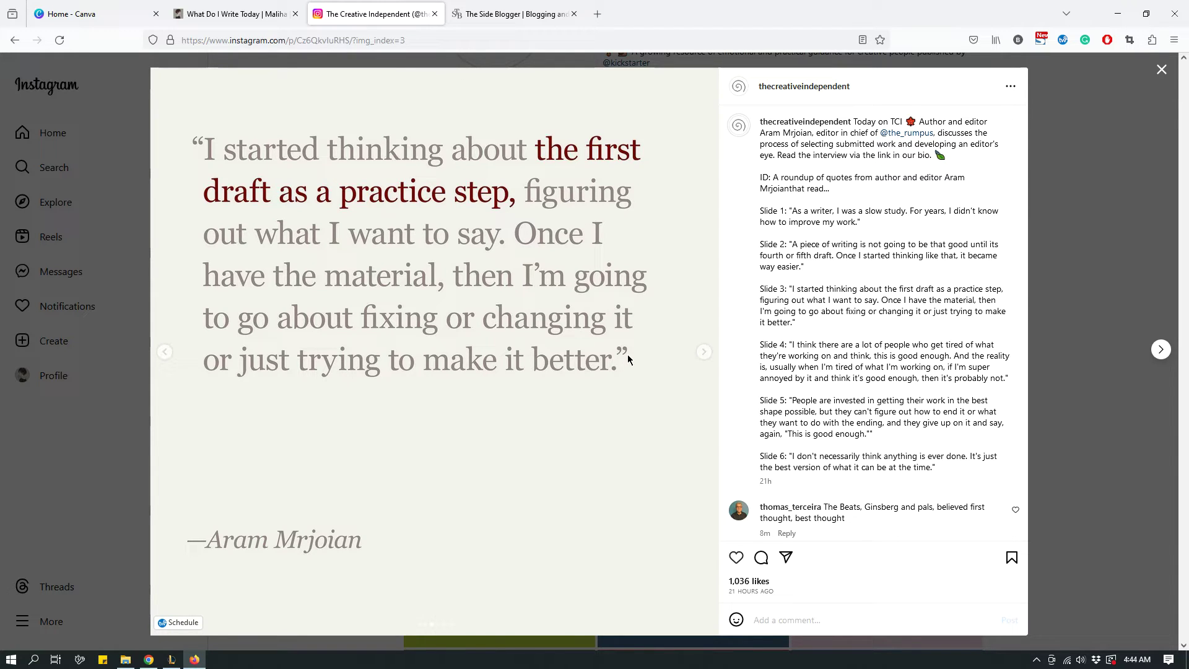
left_click(165, 354)
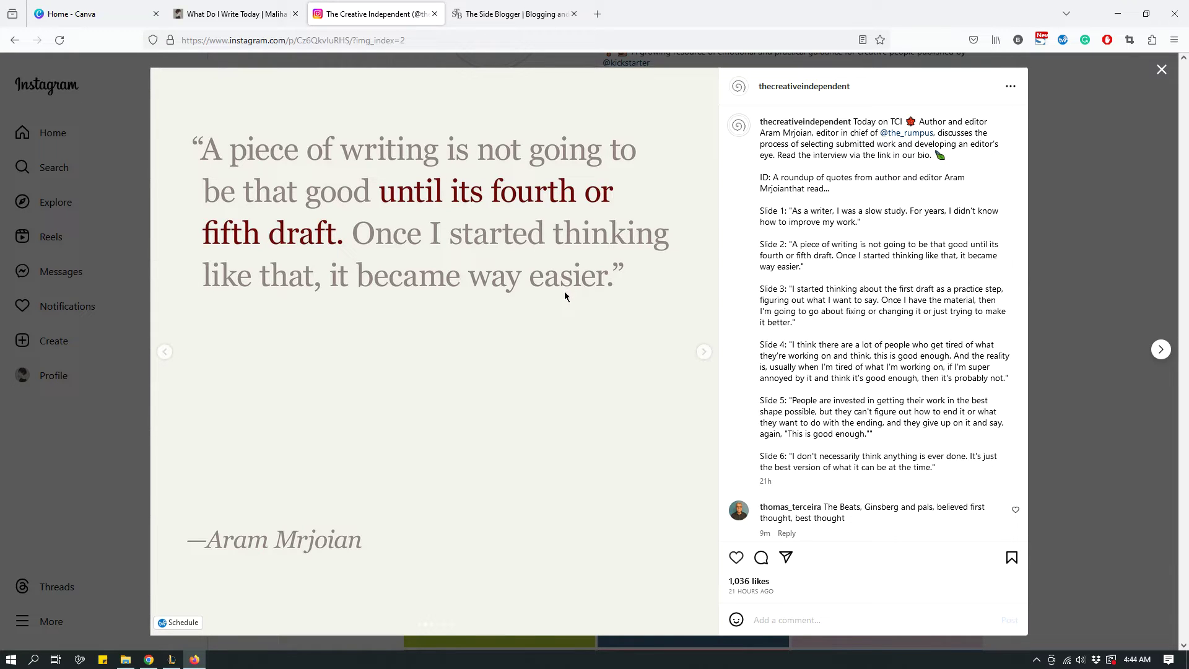
left_click(93, 15)
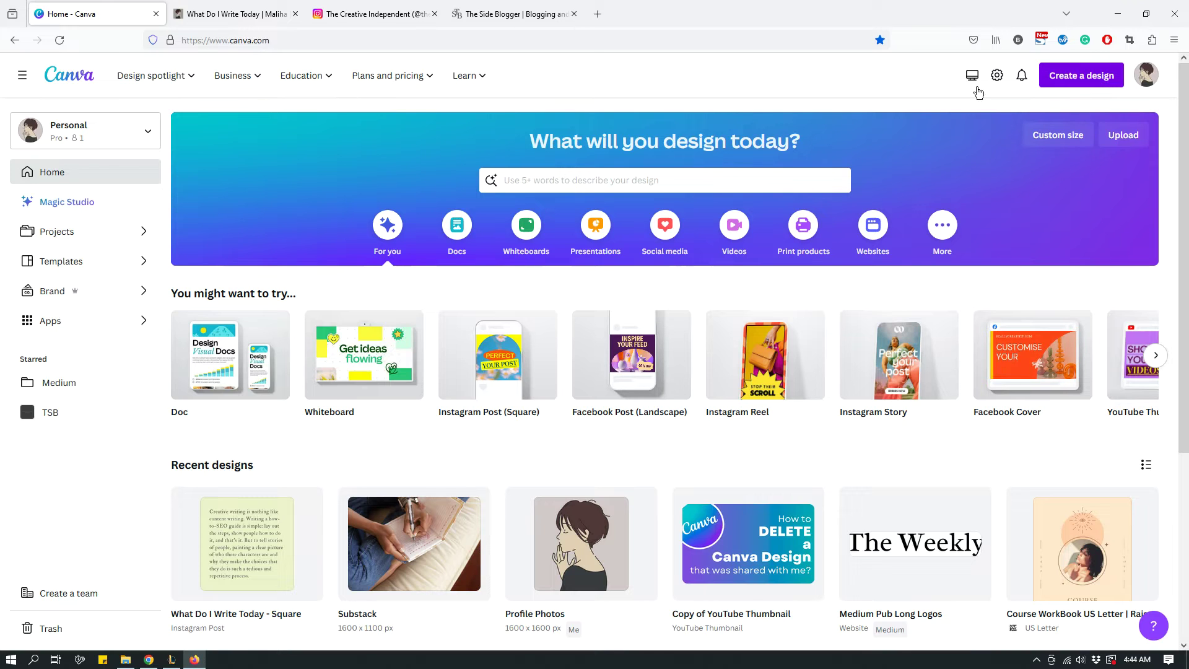
left_click(366, 17)
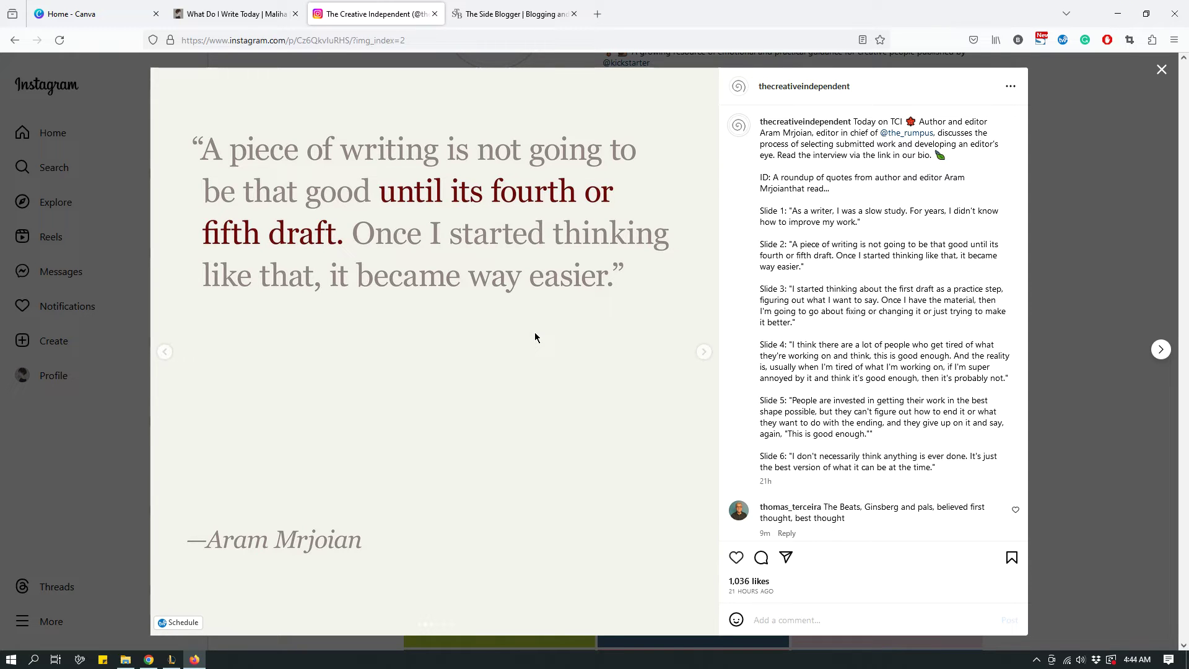
- Switch to the Canva home page and create a blank Instagram Post (Square) design
left_click(86, 17)
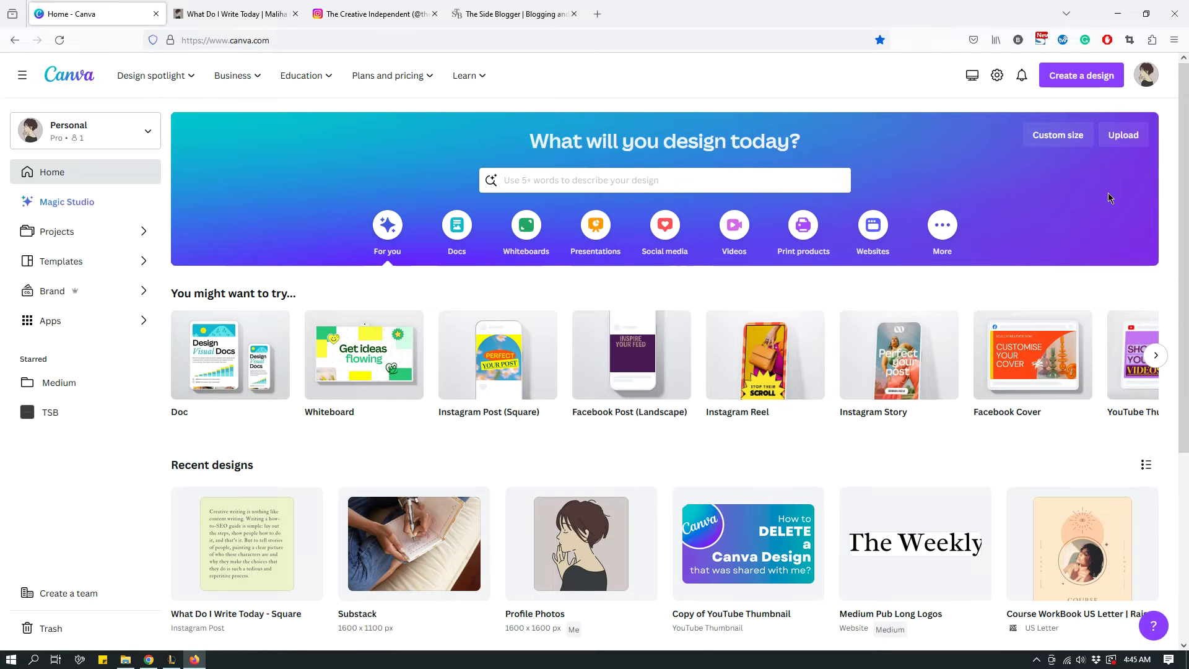
scroll(957, 248, "down", 2)
scroll(957, 248, "up", 2)
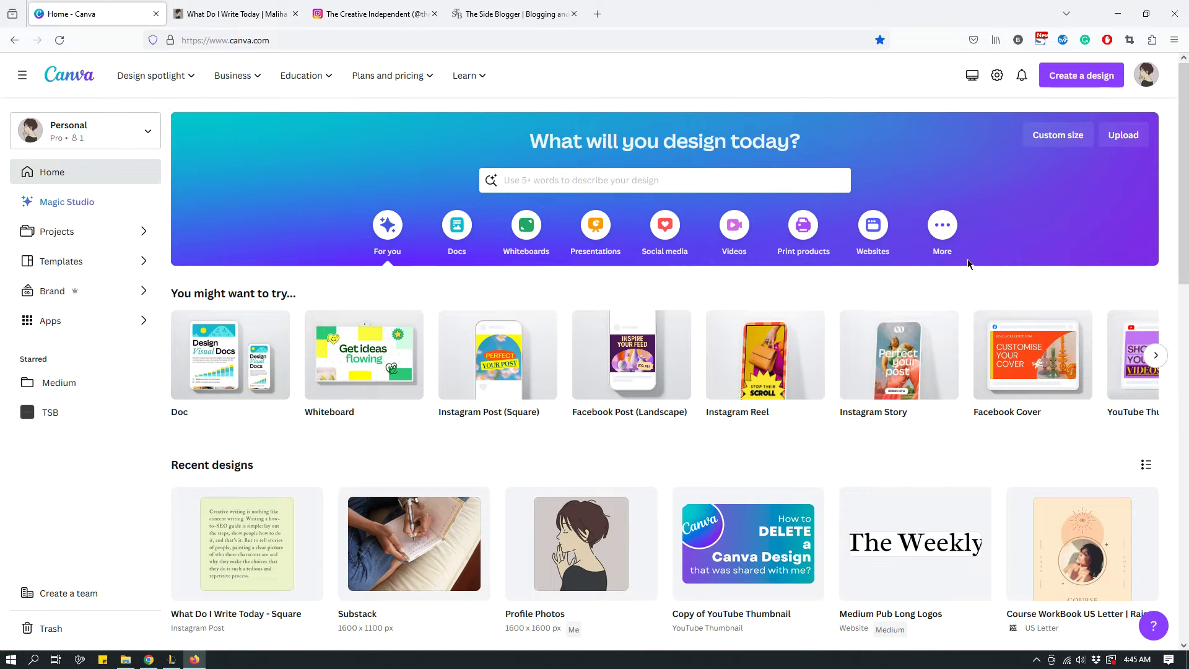
scroll(947, 281, "down", 3)
scroll(935, 288, "down", 4)
scroll(929, 294, "up", 7)
left_click(1080, 81)
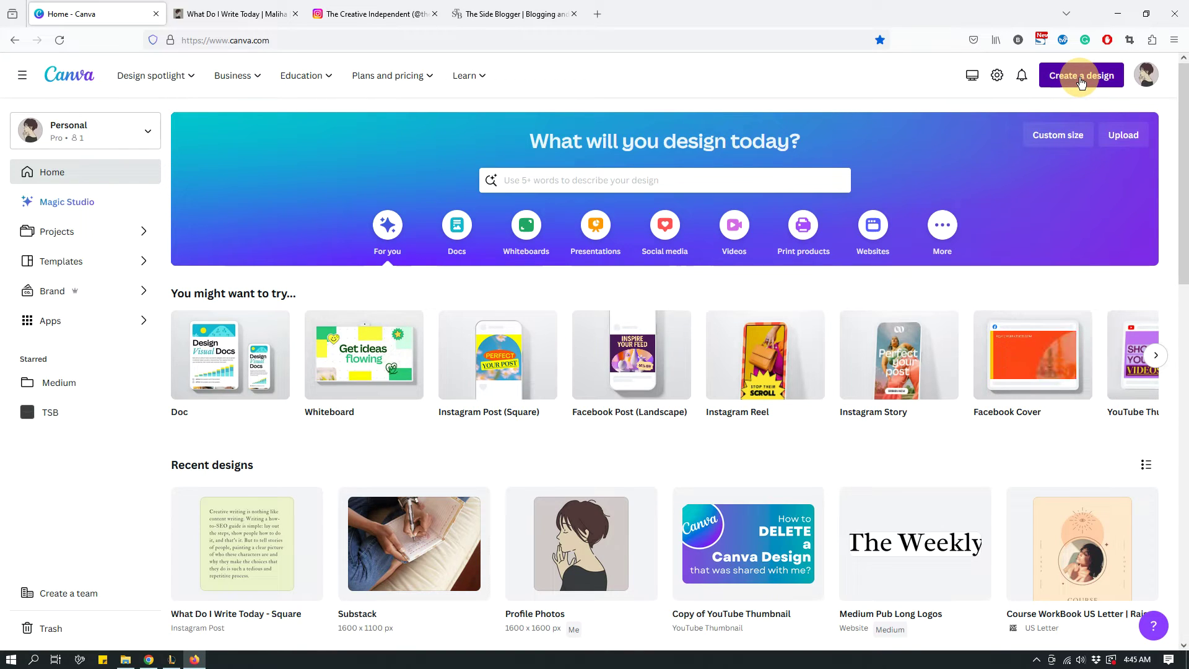
left_click(1080, 81)
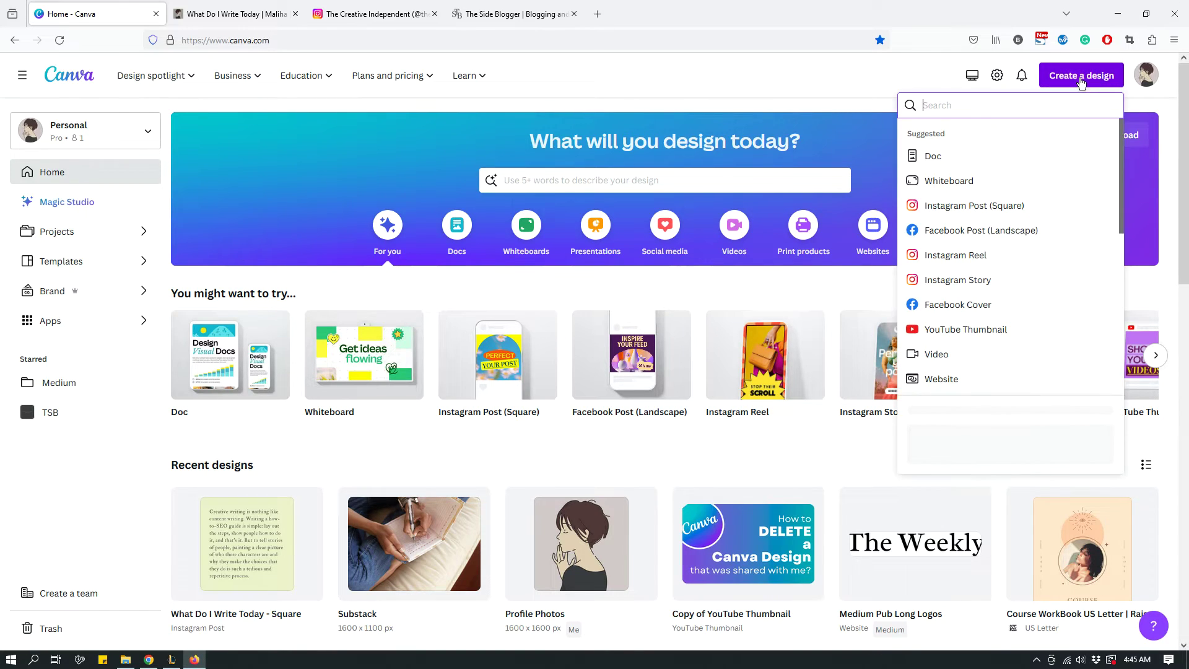
left_click(1011, 101)
type("instagram")
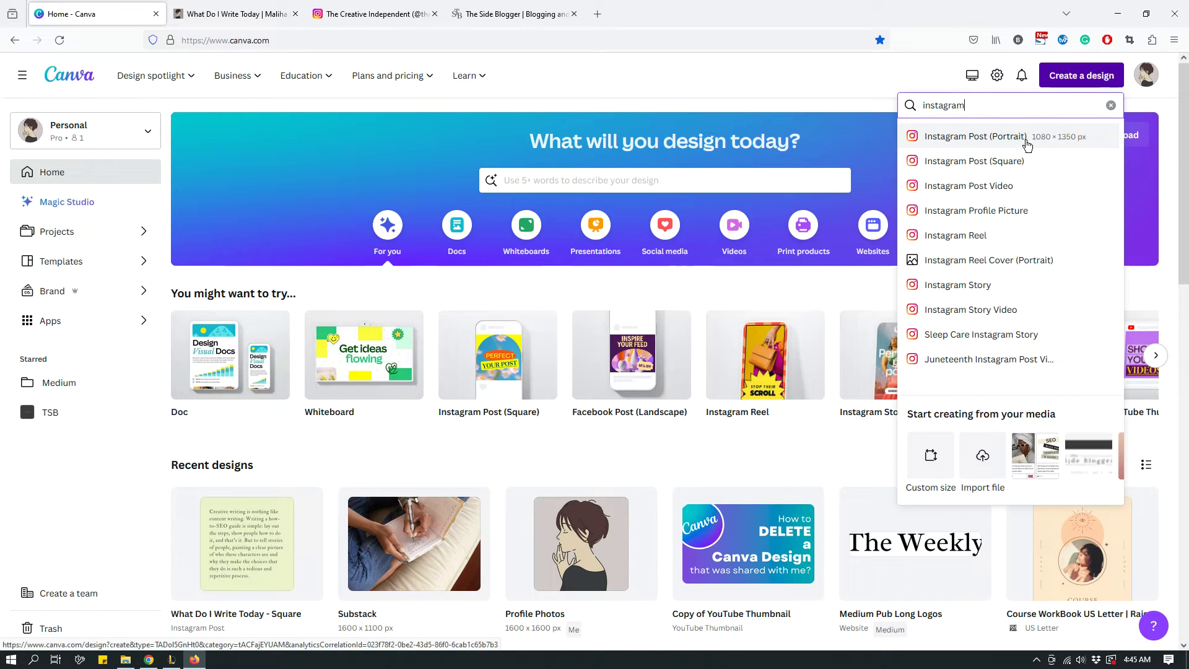
left_click(991, 167)
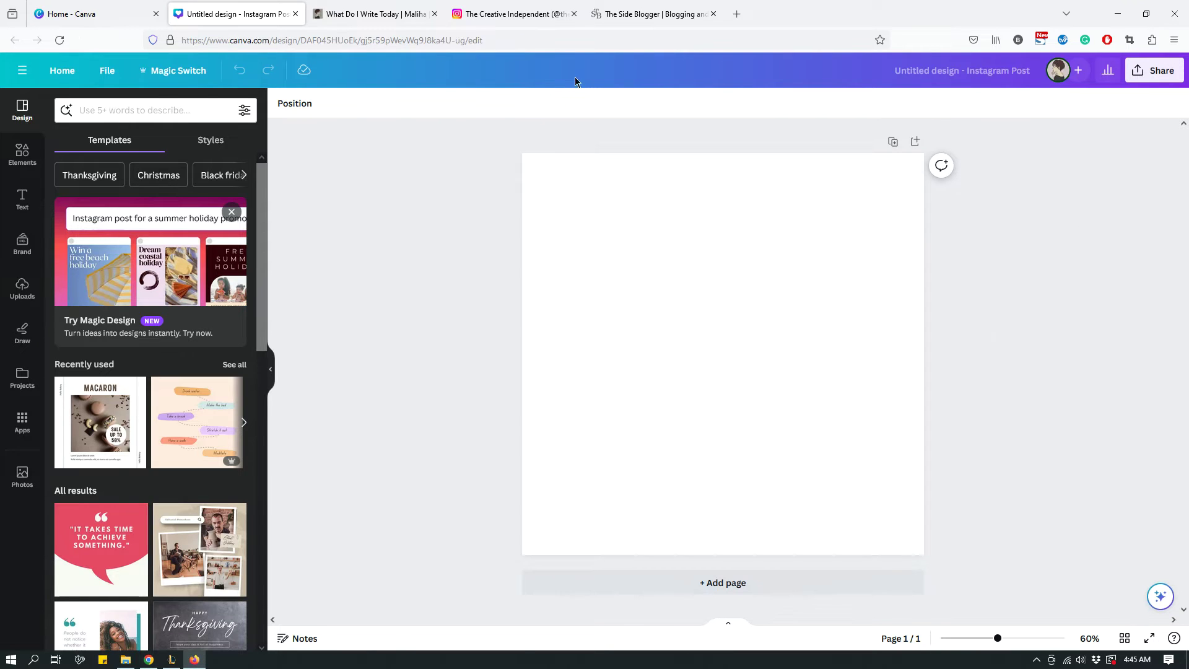
- Switch to the thecreativeindependent Instagram profile and review the background colours and text placement in its grid of quote posts
left_click(530, 13)
left_click(1061, 216)
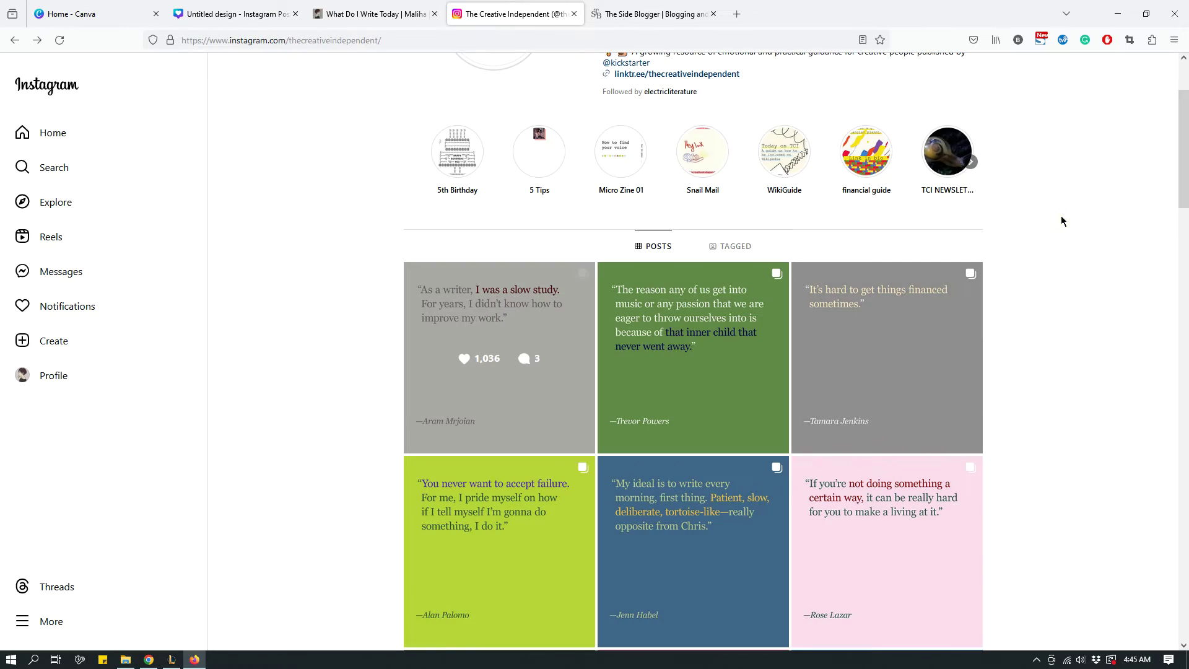
scroll(1066, 232, "down", 2)
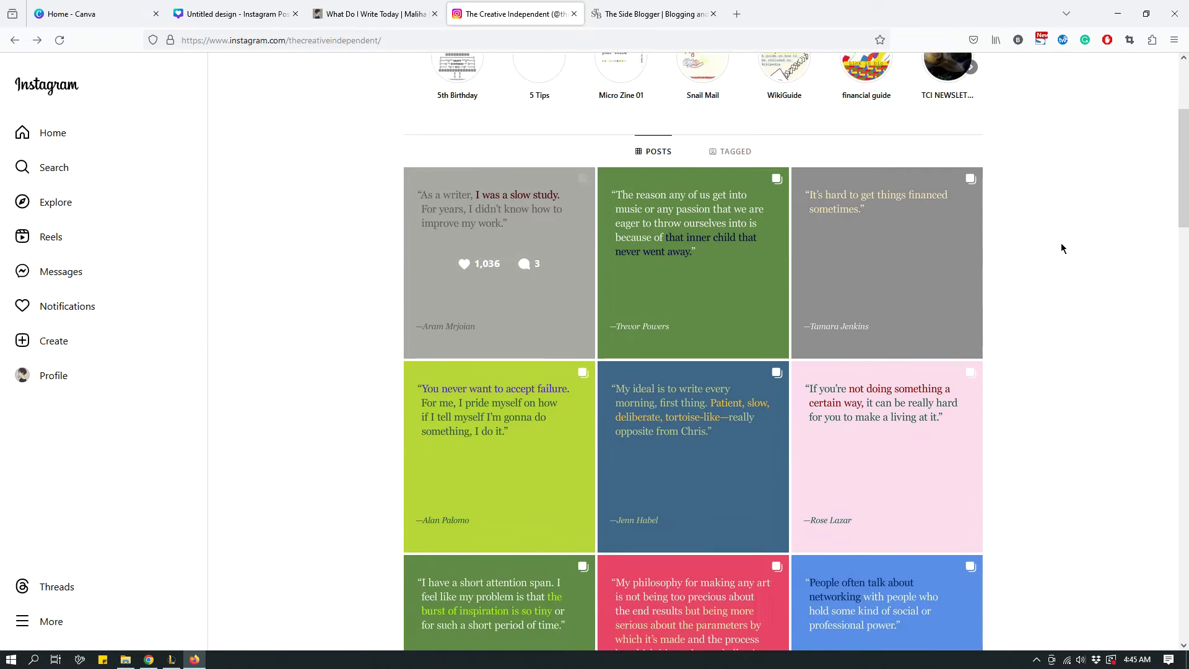
left_click_drag(1062, 243, 1003, 294)
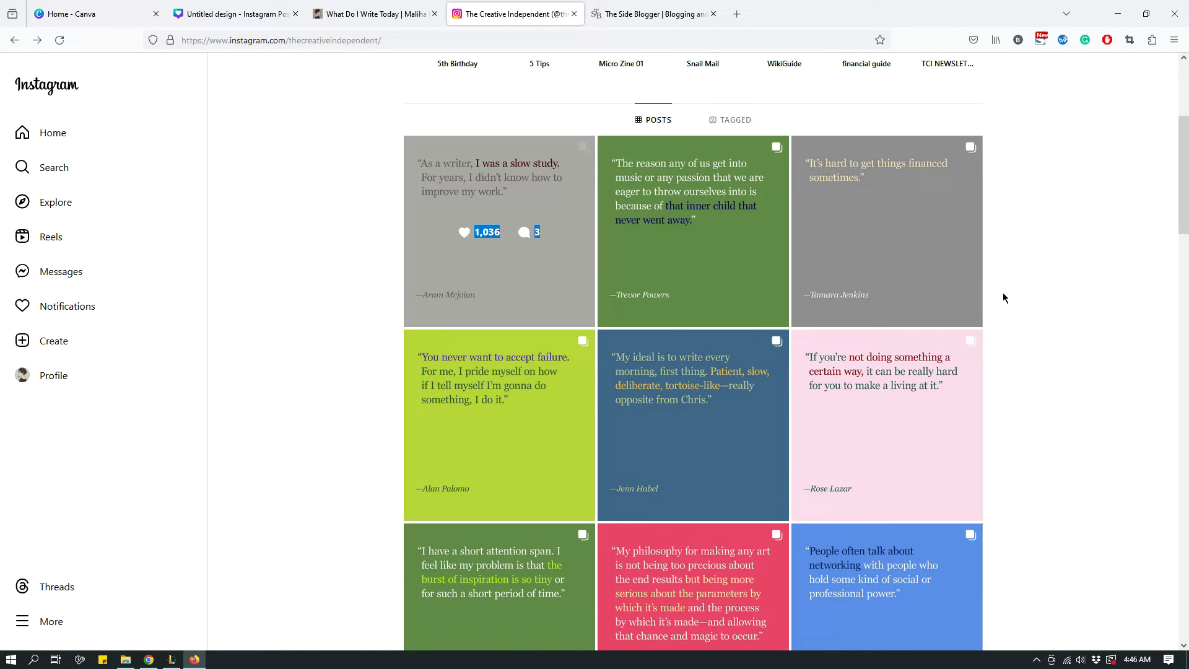
- Switch back to the blank Canva design and give the page a custom pale lavender background, about #EEE7F1
left_click(231, 18)
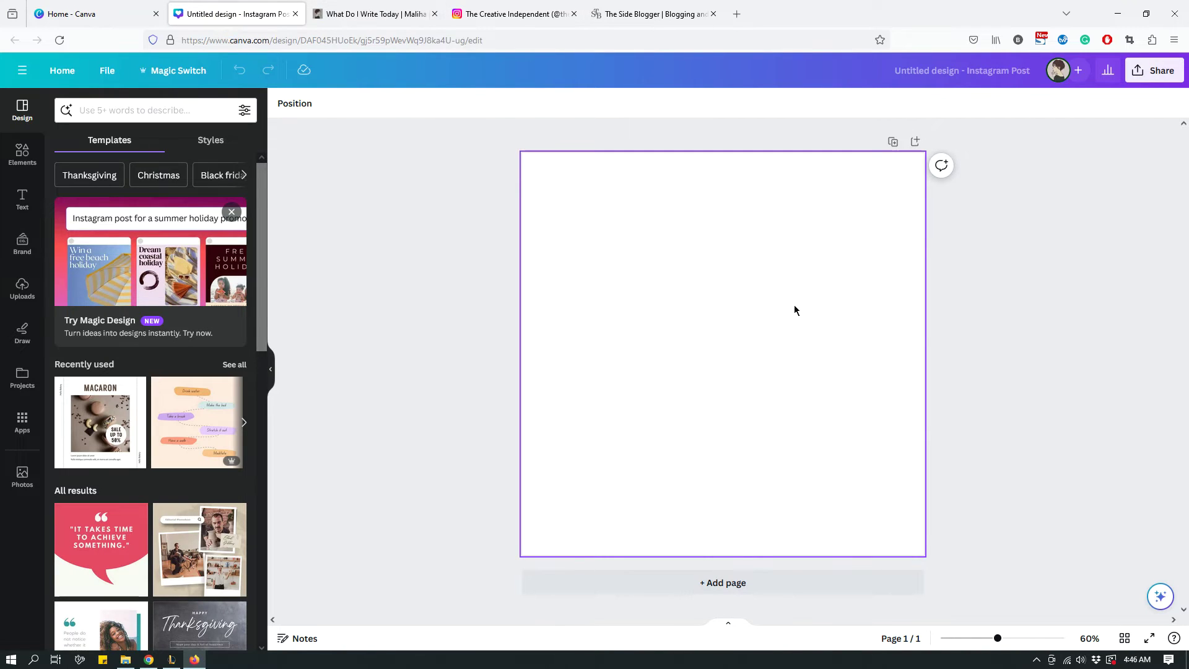
left_click(764, 271)
left_click(283, 110)
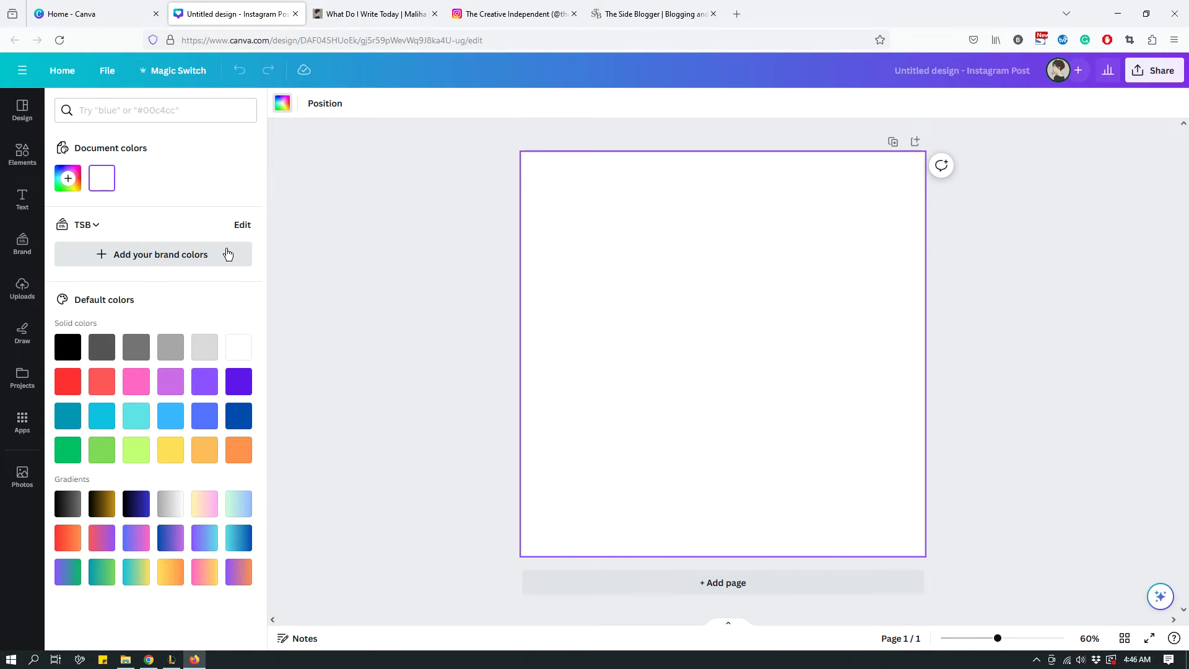
left_click(70, 182)
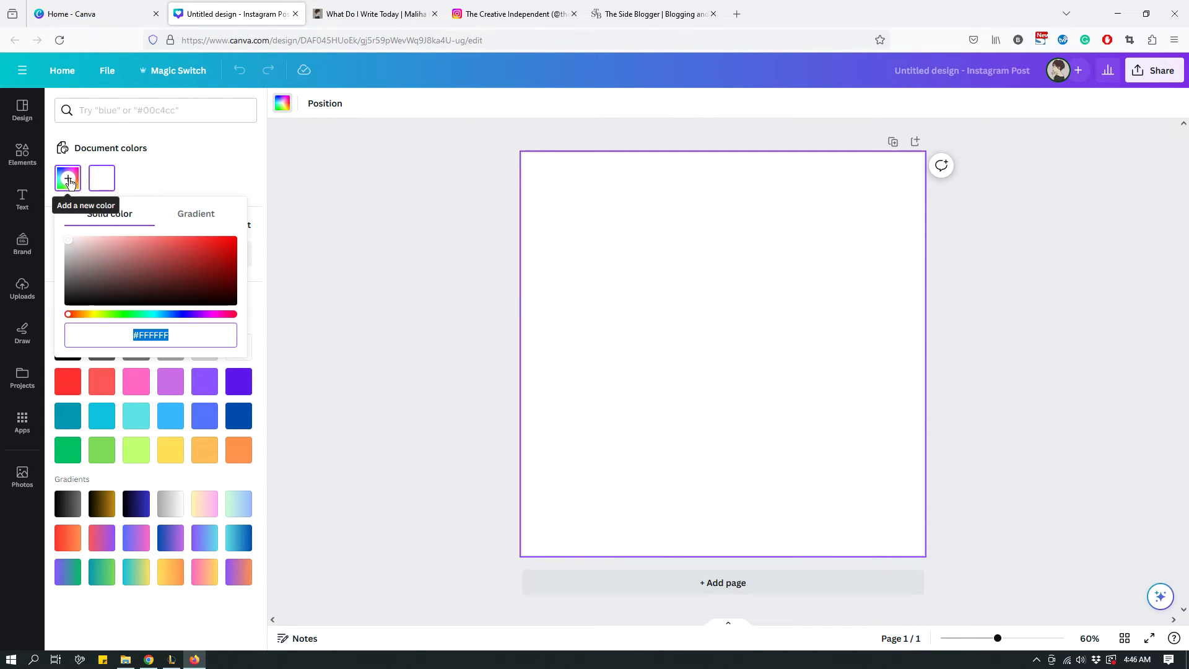
left_click(78, 246)
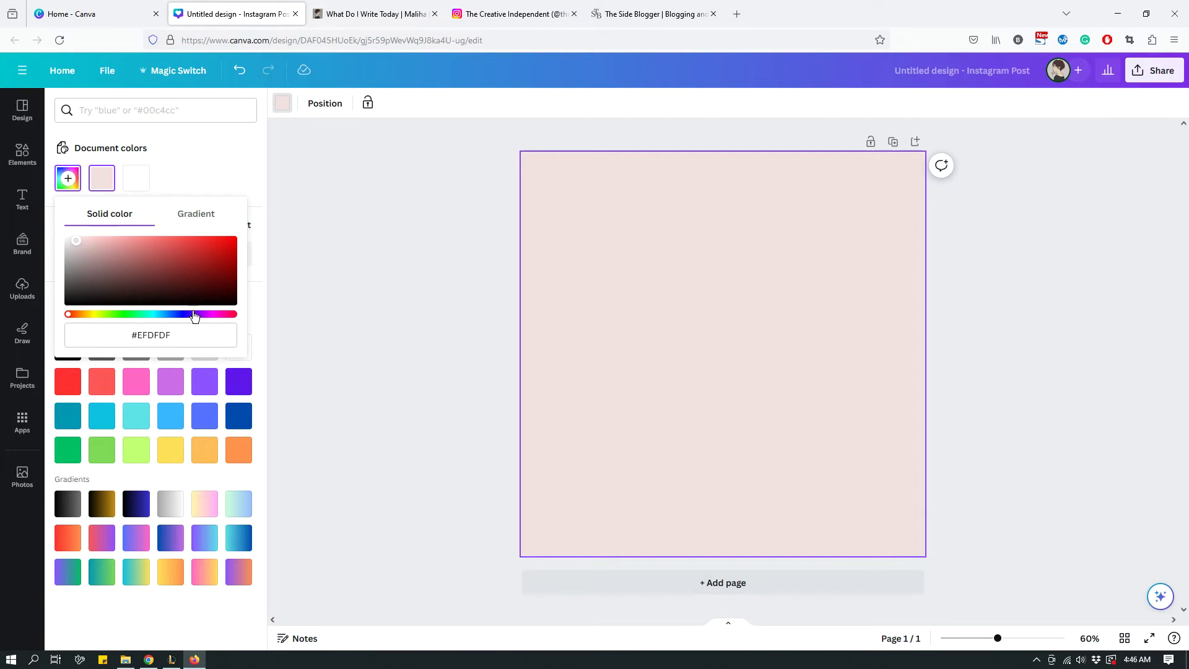
left_click(133, 262)
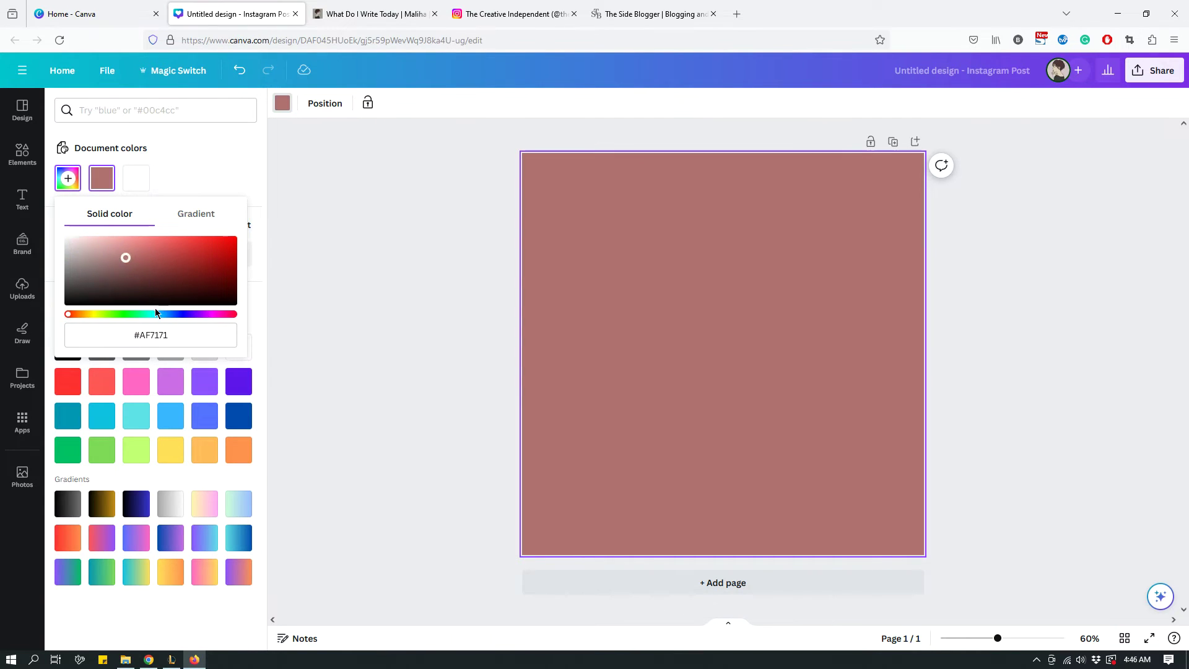
left_click(211, 314)
left_click_drag(123, 265, 106, 248)
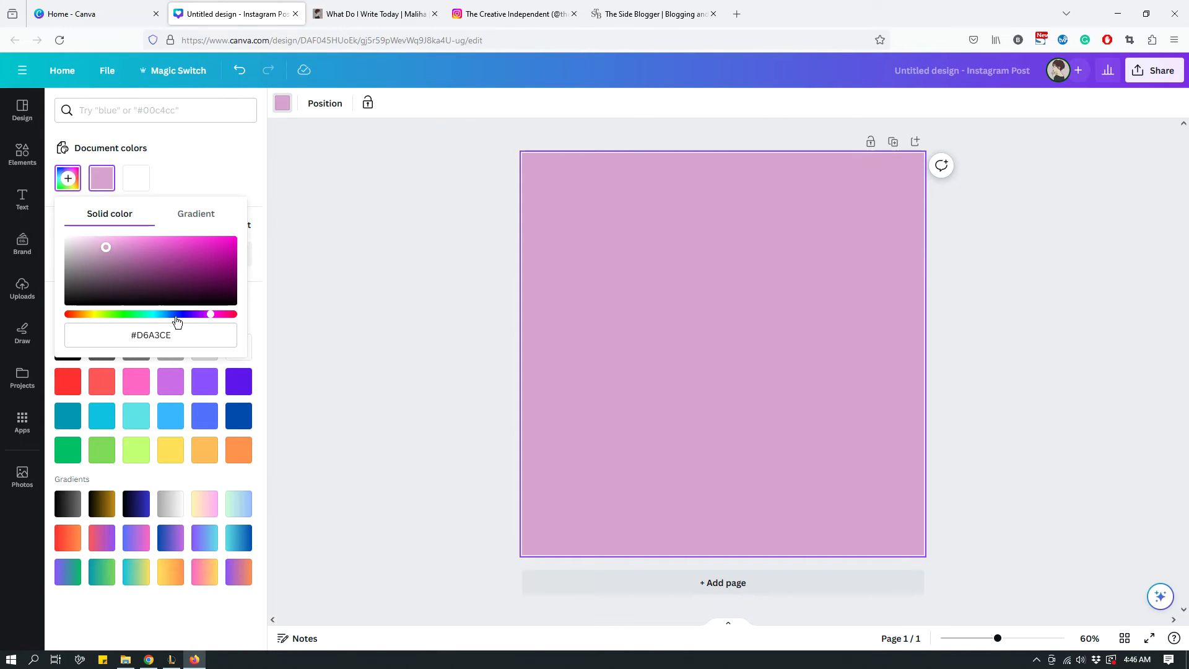
left_click_drag(213, 314, 208, 318)
left_click_drag(96, 256, 85, 243)
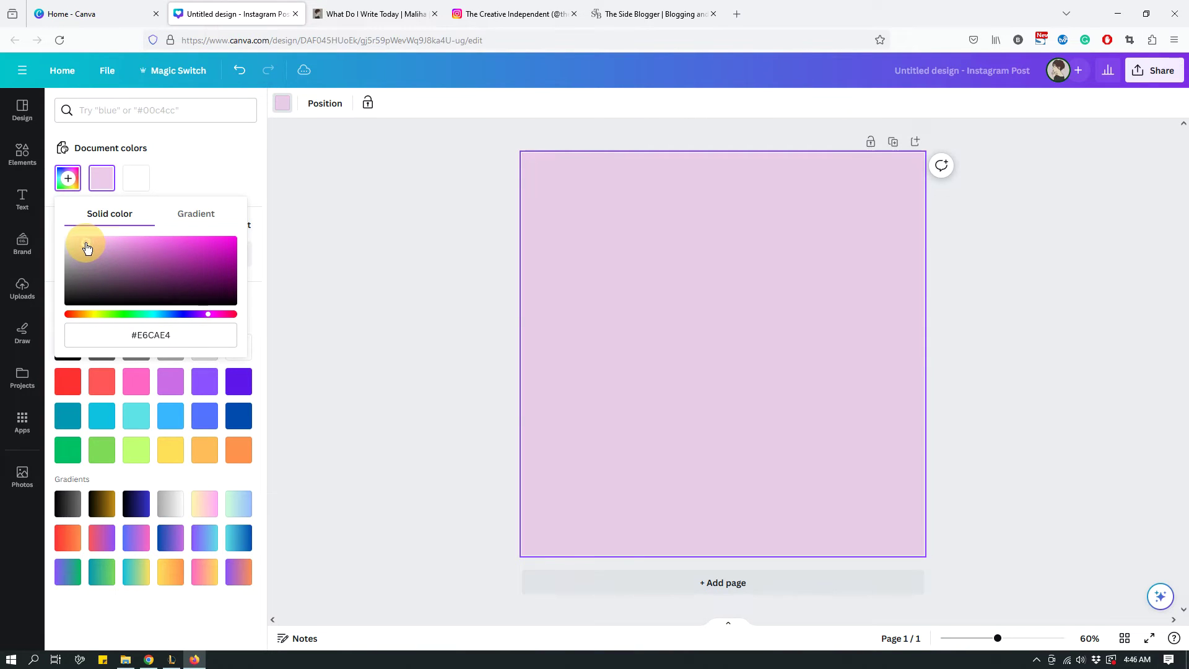
left_click_drag(198, 316, 194, 316)
left_click_drag(82, 246, 71, 243)
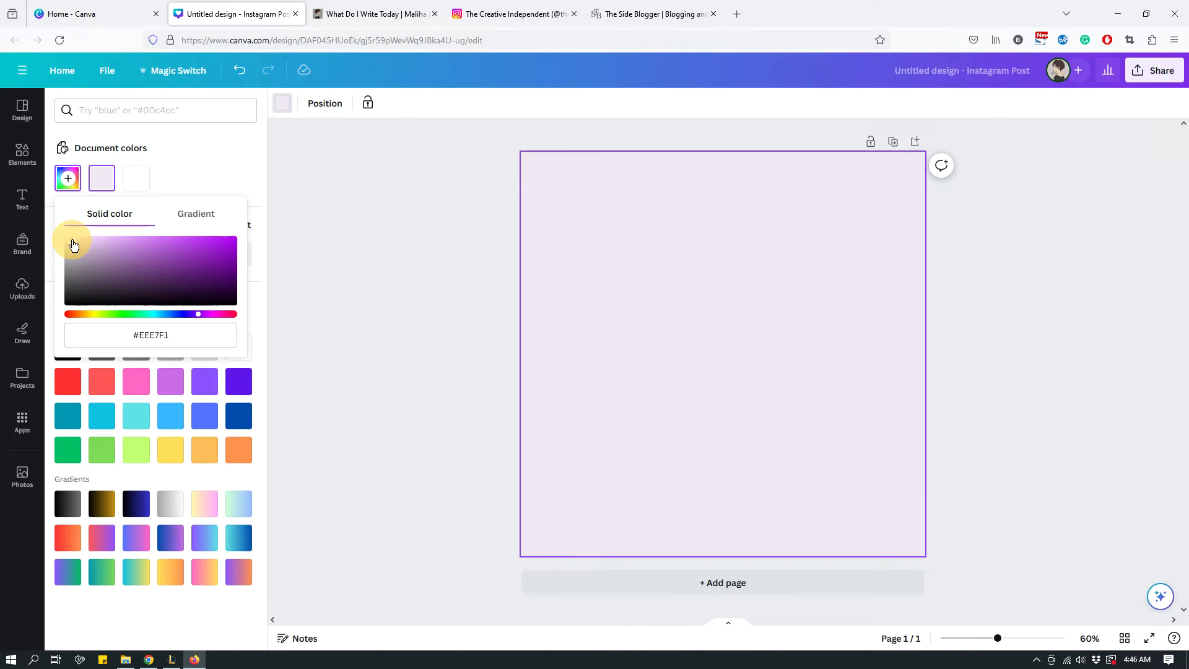
left_click(415, 318)
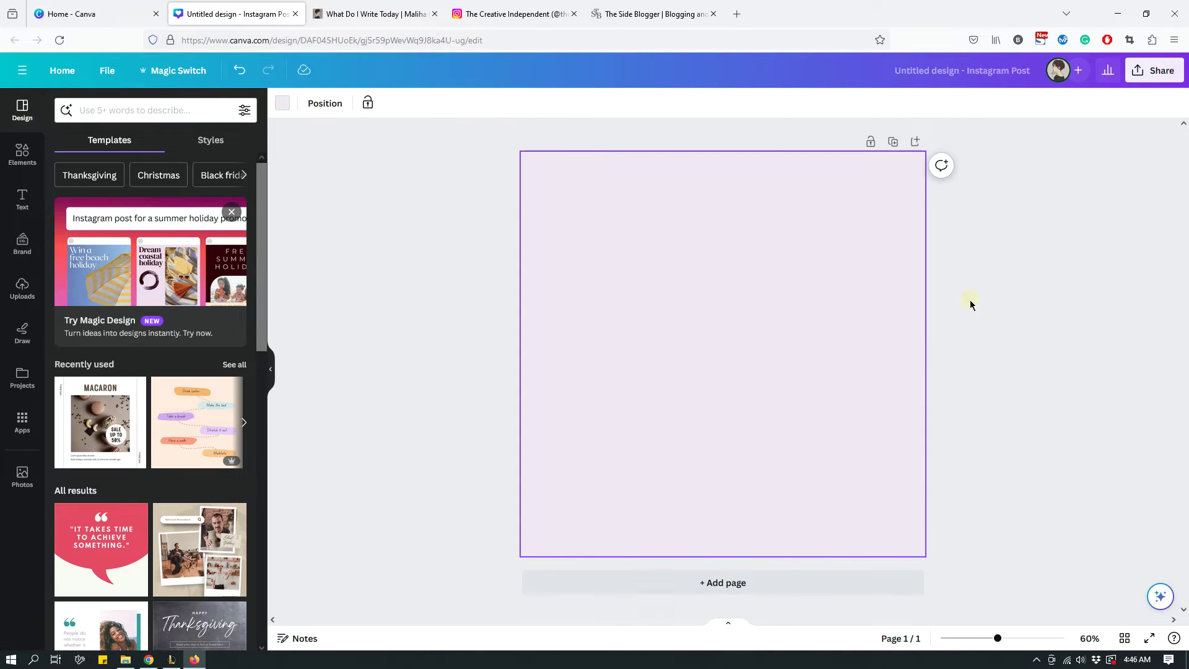
- Add a default paragraph text box in the middle of the lavender page
left_click(742, 336)
key("t")
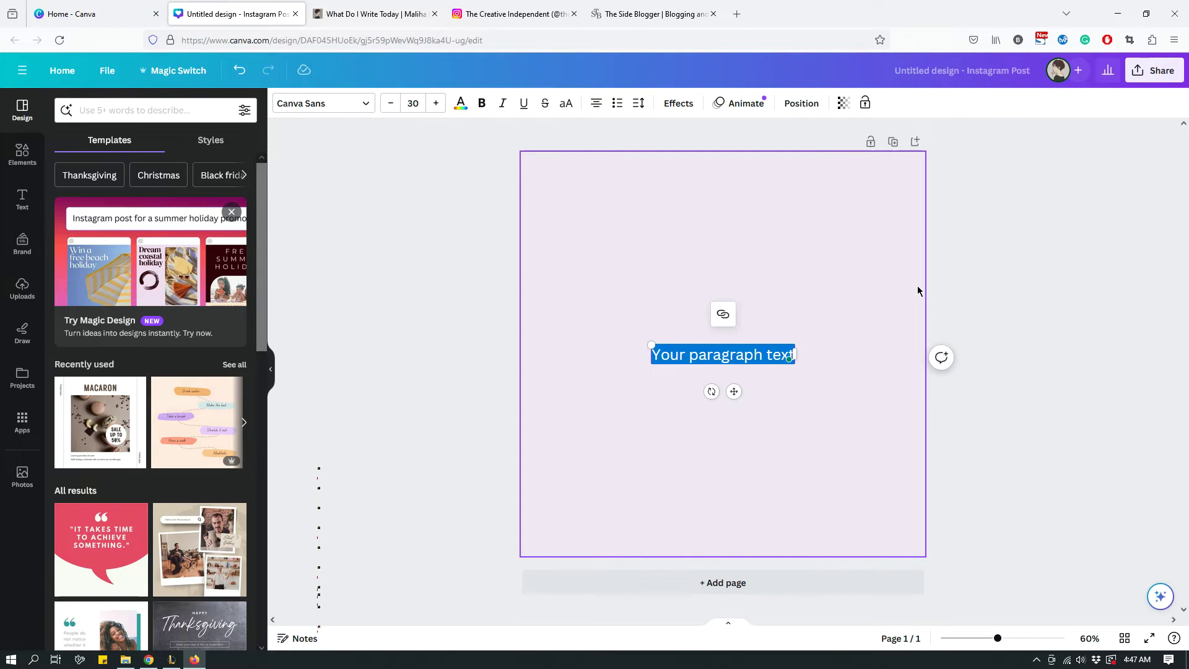
left_click(857, 299)
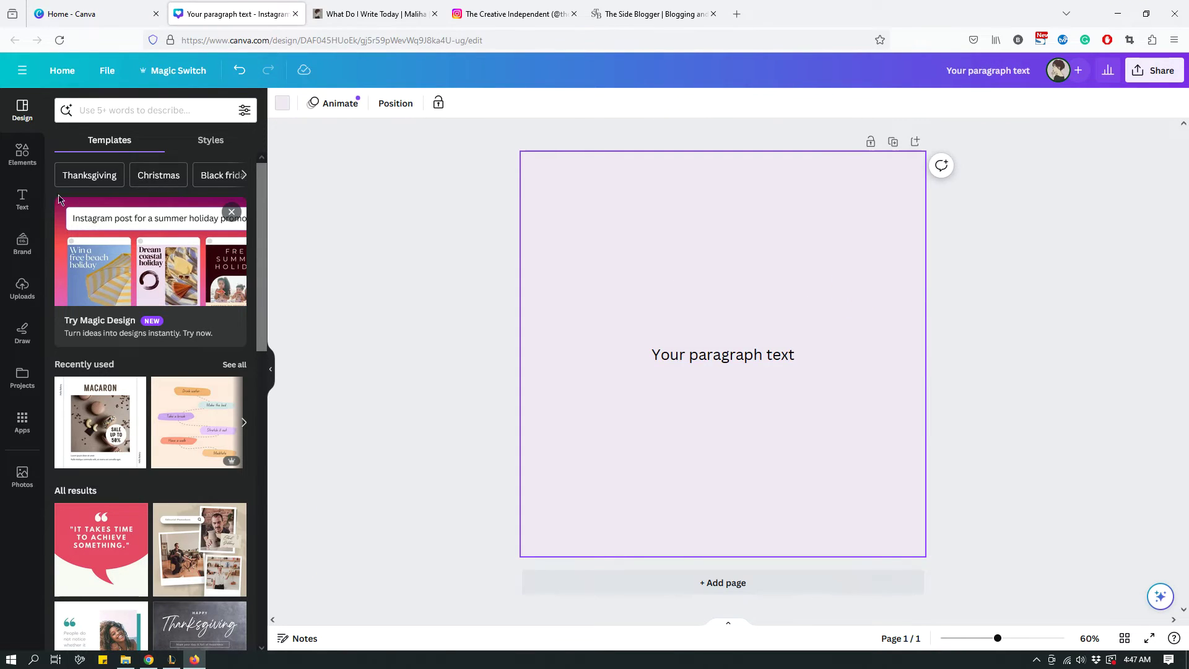
- Try adding a second text box and moving the text higher on the page, and undo the addition
left_click(23, 204)
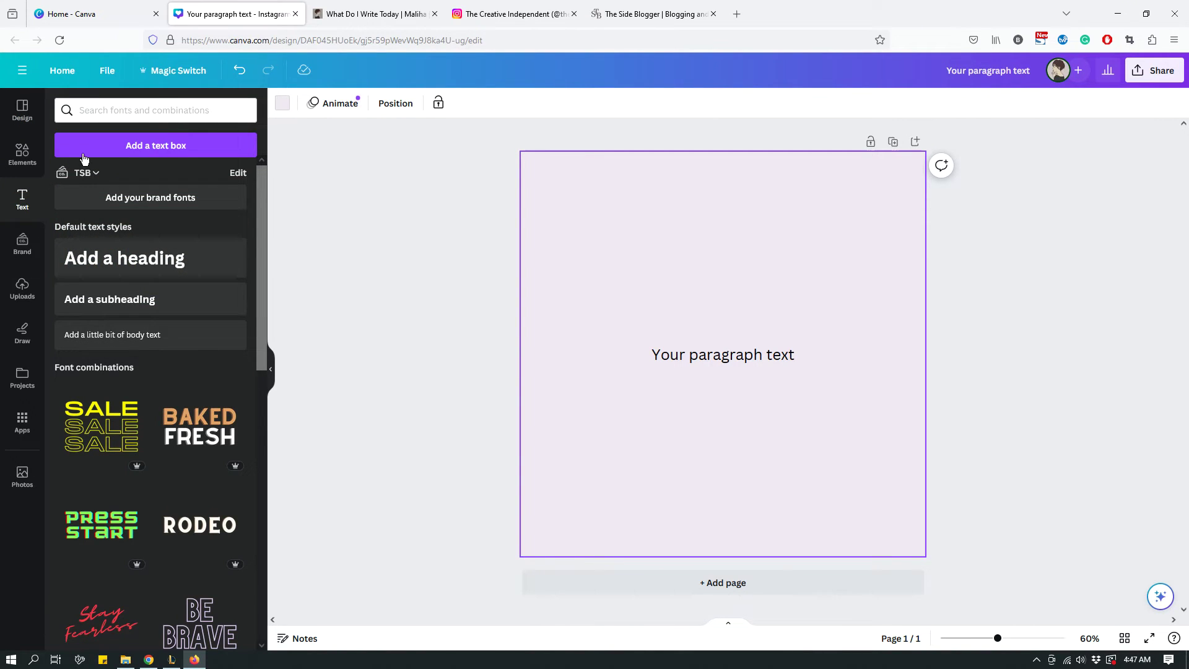
left_click(154, 152)
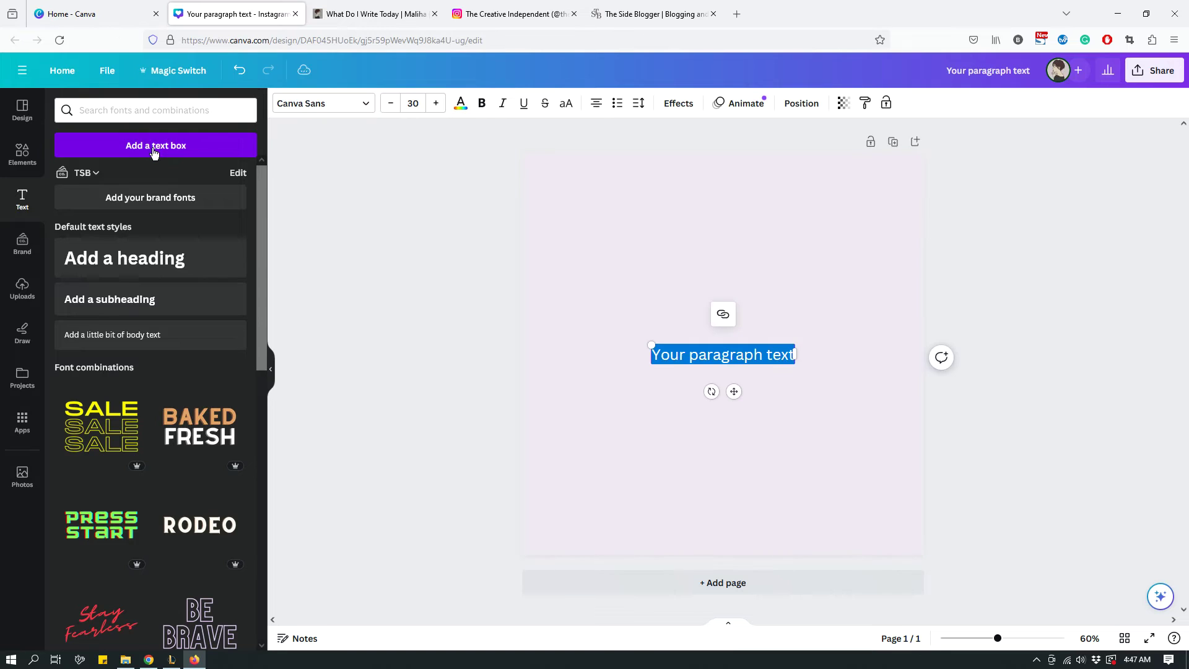
left_click(830, 312)
left_click_drag(721, 363, 717, 273)
key("ctrl+z")
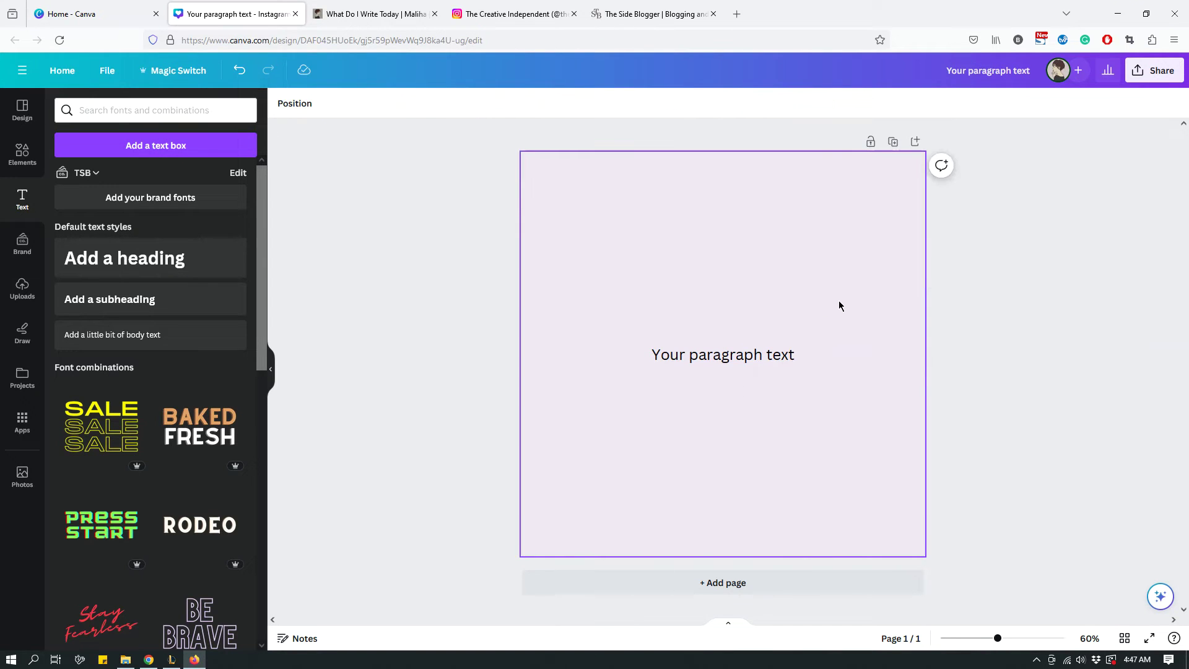
- Move the paragraph text box to the upper-left corner of the page's margin guide and widen it to the right margin
left_click(696, 358)
left_click_drag(749, 360, 641, 203)
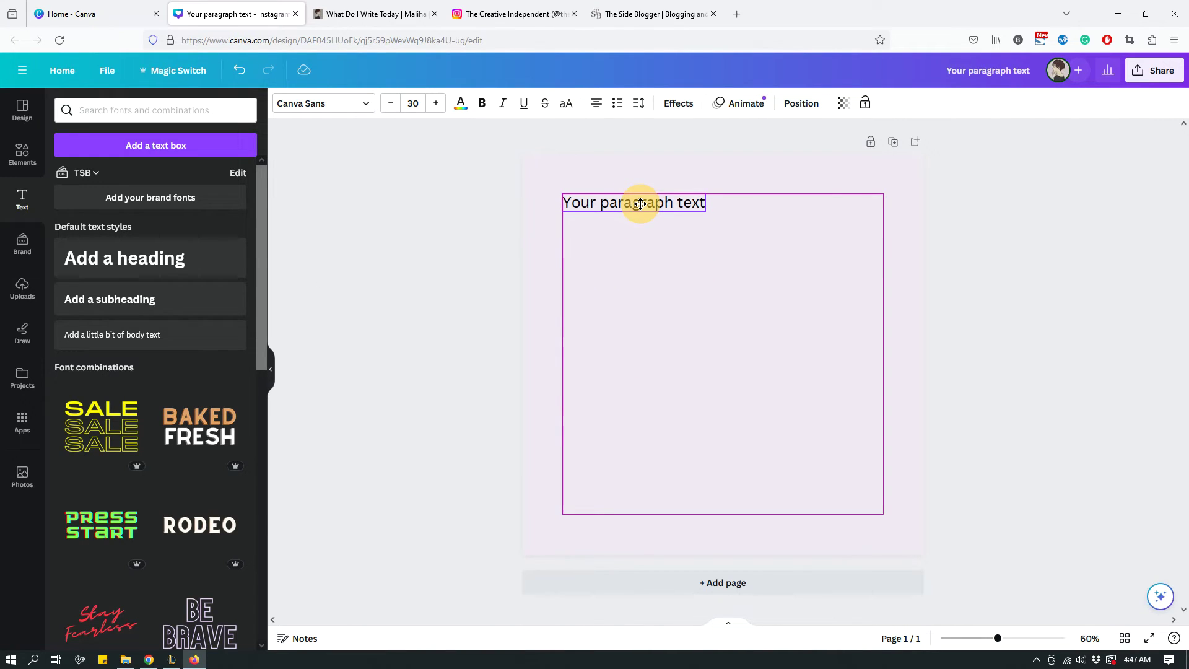
mouse_move(641, 203)
left_mouse_down()
mouse_move(711, 201)
mouse_move(679, 206)
mouse_move(637, 333)
mouse_move(778, 353)
mouse_move(723, 257)
mouse_move(701, 278)
mouse_move(796, 313)
mouse_move(769, 251)
mouse_move(734, 229)
mouse_move(694, 233)
mouse_move(735, 251)
mouse_move(650, 238)
mouse_move(642, 207)
left_mouse_up()
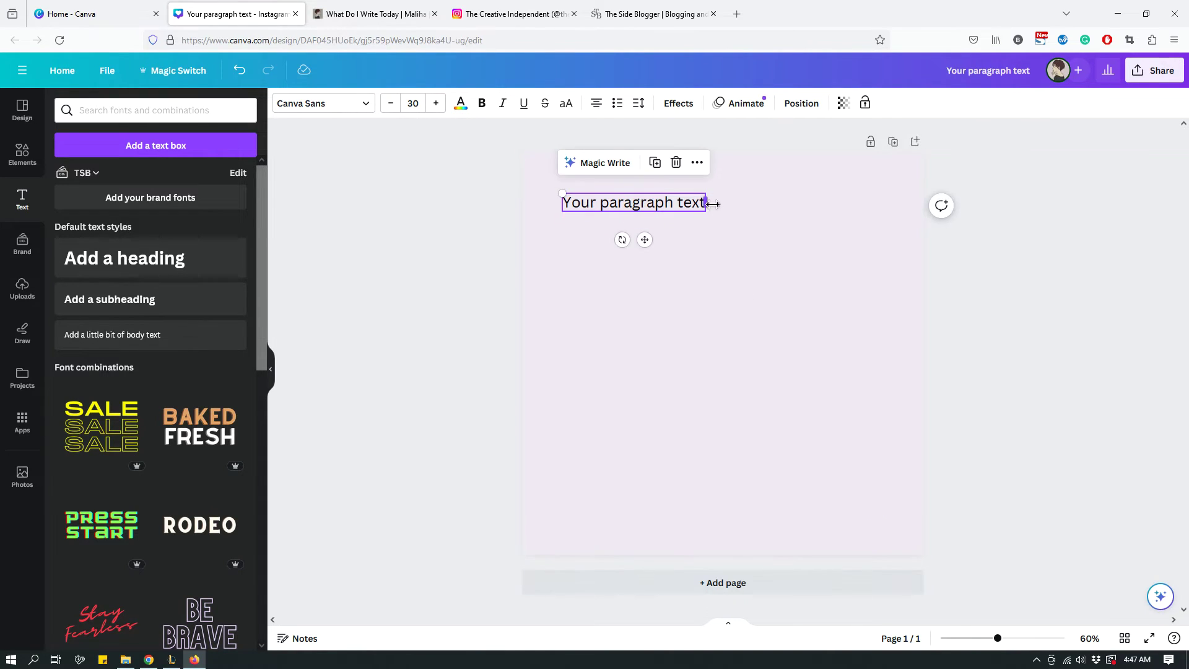
left_click_drag(710, 205, 710, 206)
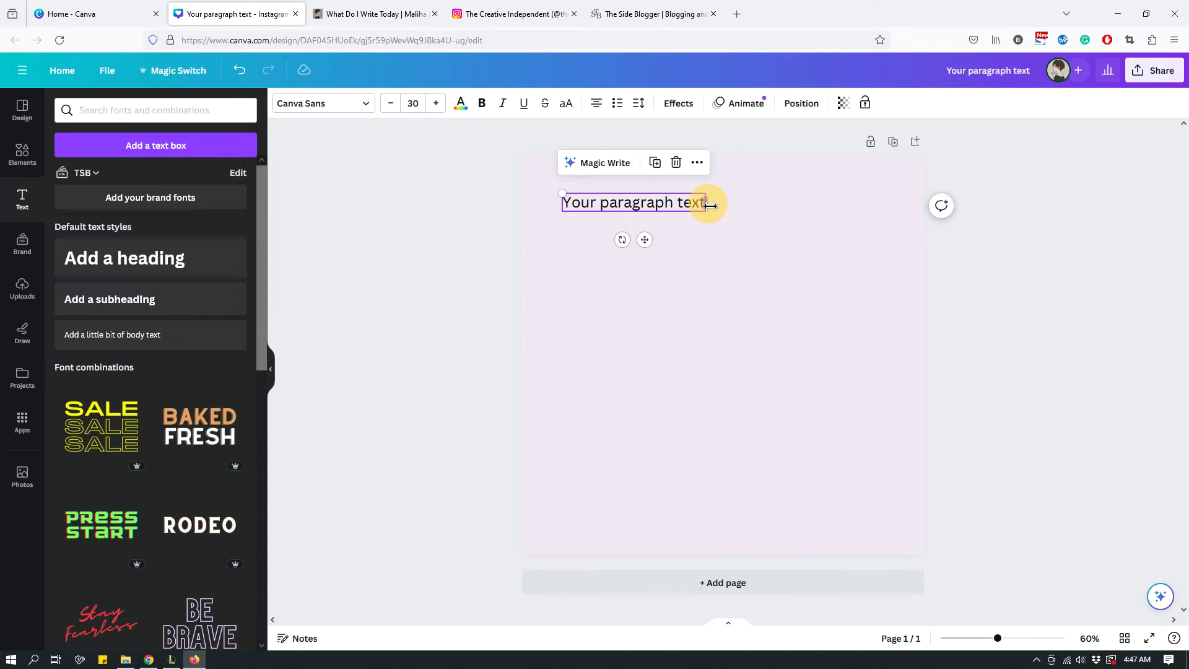
left_click_drag(710, 205, 884, 221)
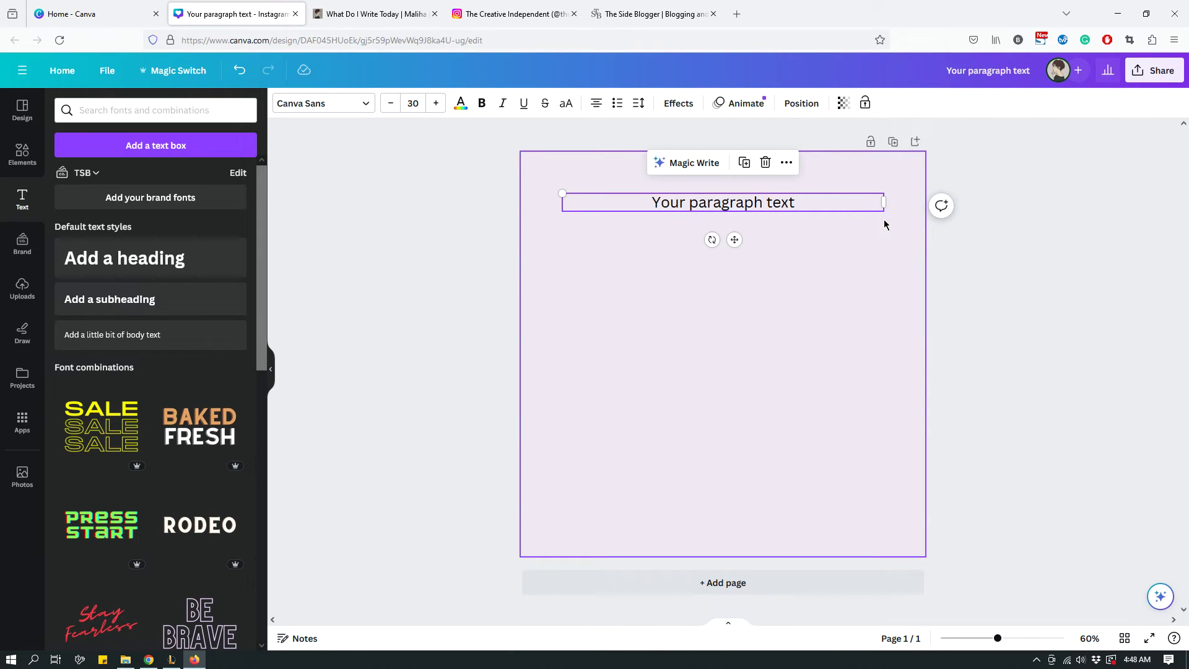
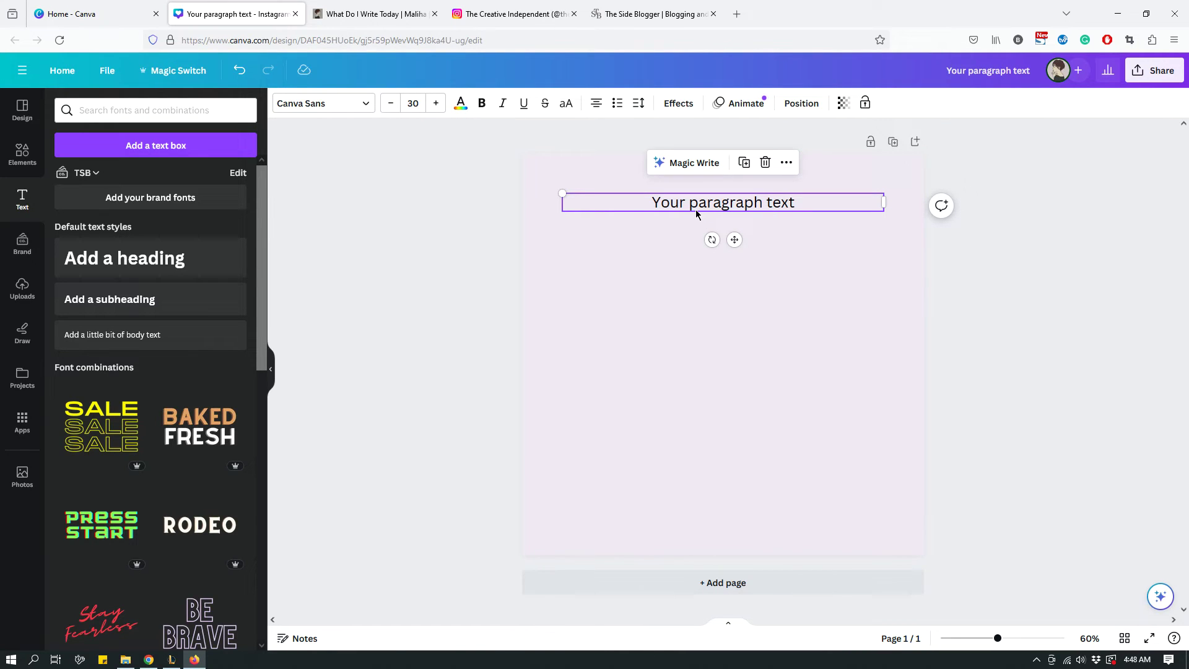
- Left-align the paragraph text, cycling through the other alignment options before returning to left alignment
left_click(597, 106)
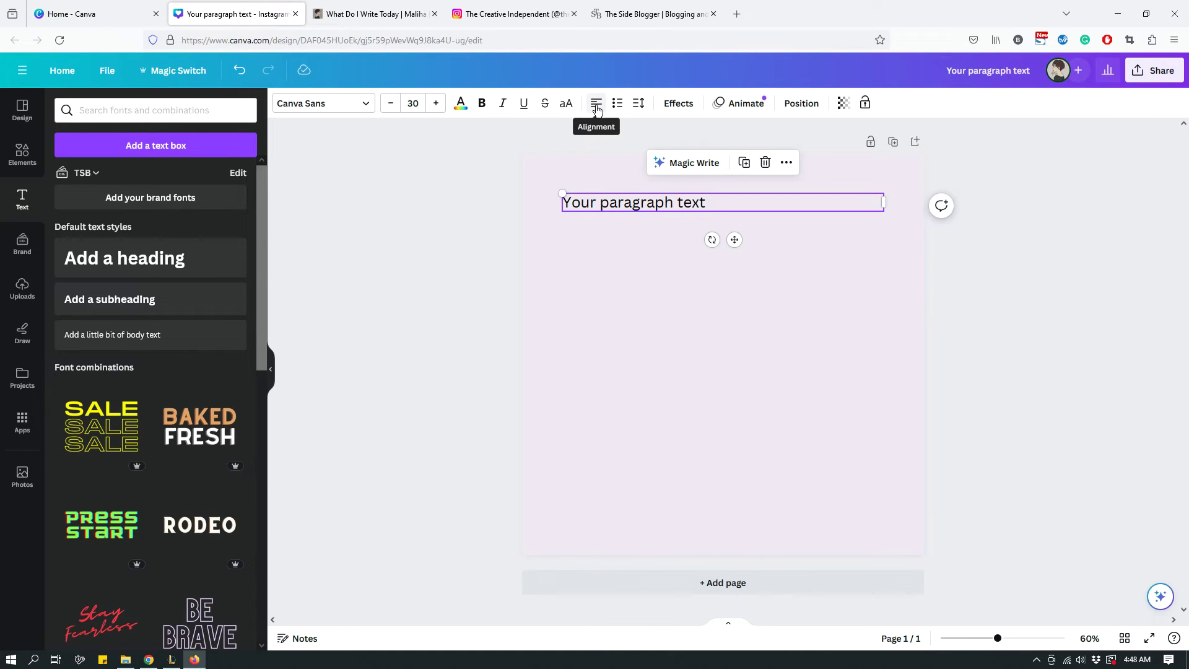
left_click(641, 340)
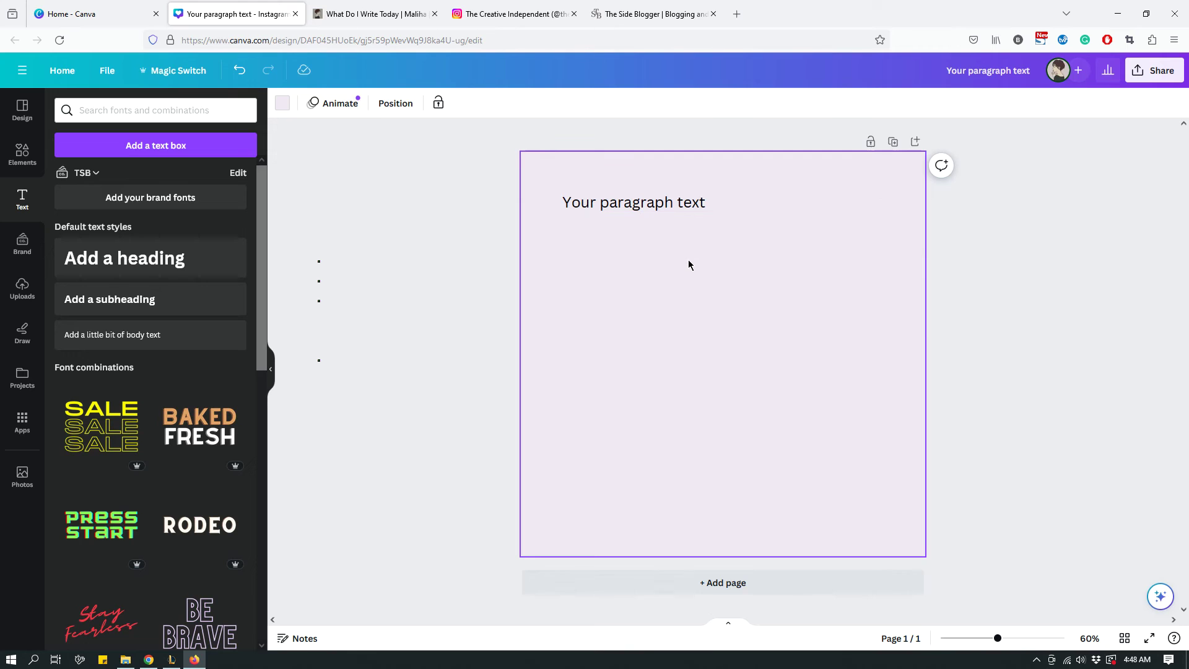
left_click(645, 210)
left_click(596, 106)
left_click(596, 106)
left_click(596, 105)
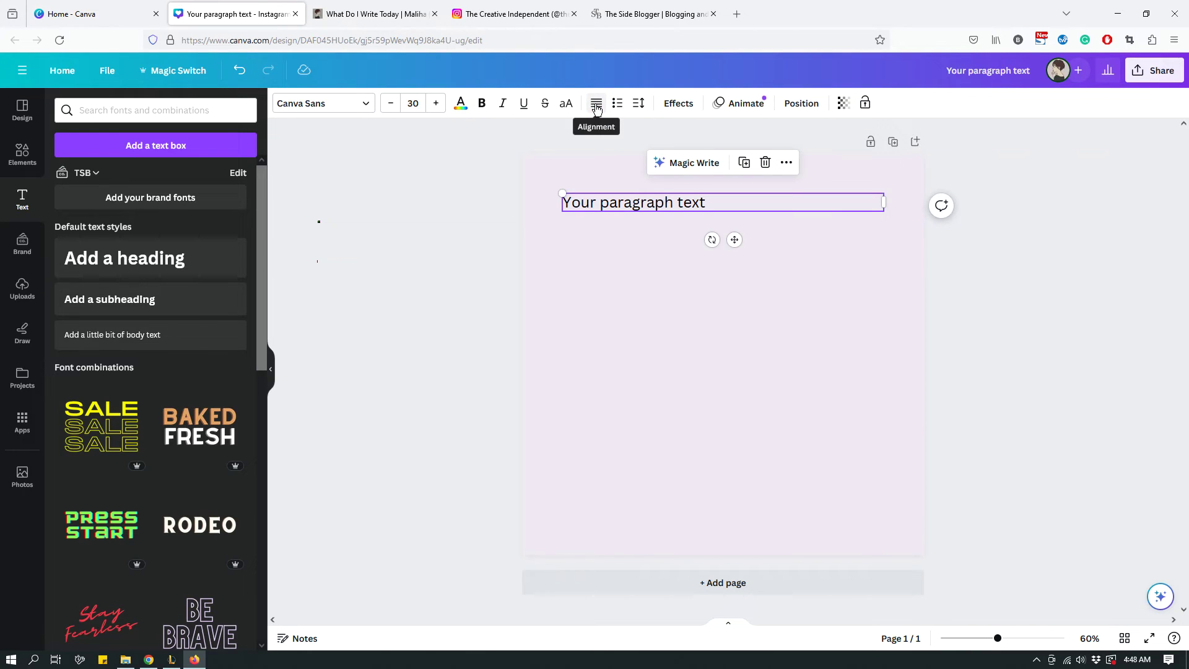
left_click(596, 109)
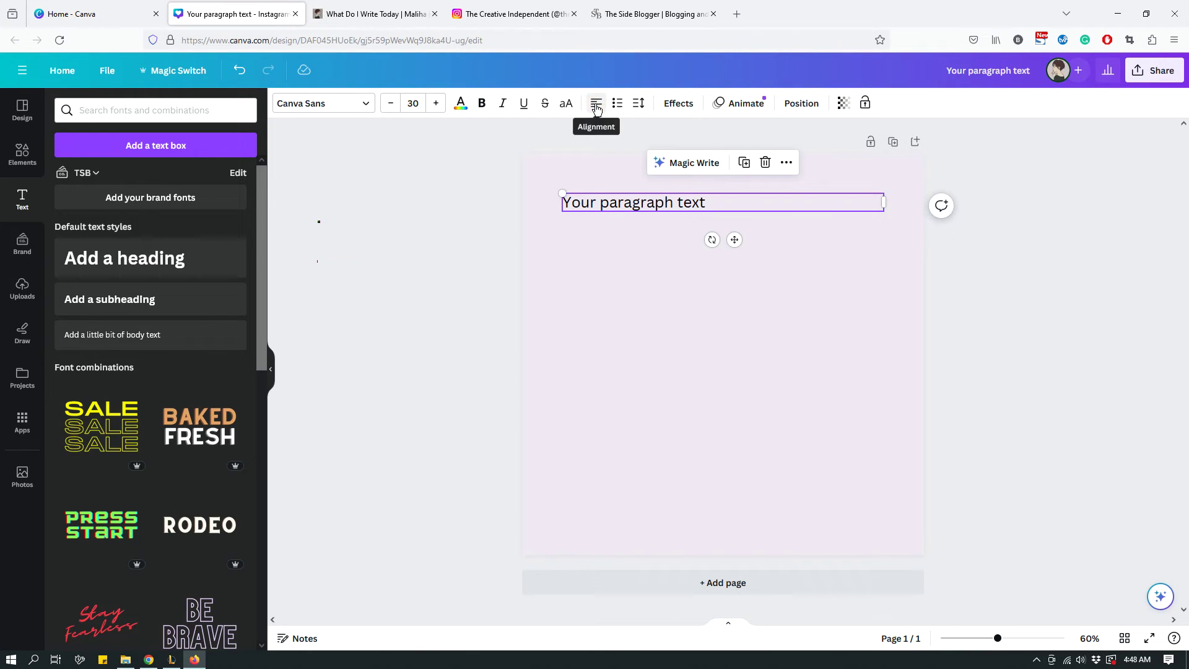
left_click(687, 303)
- Select the placeholder paragraph text, glance at The Creative Independent's posts, and open "The Credibility Myth" article on the What Do I Write Today site
left_click(648, 211)
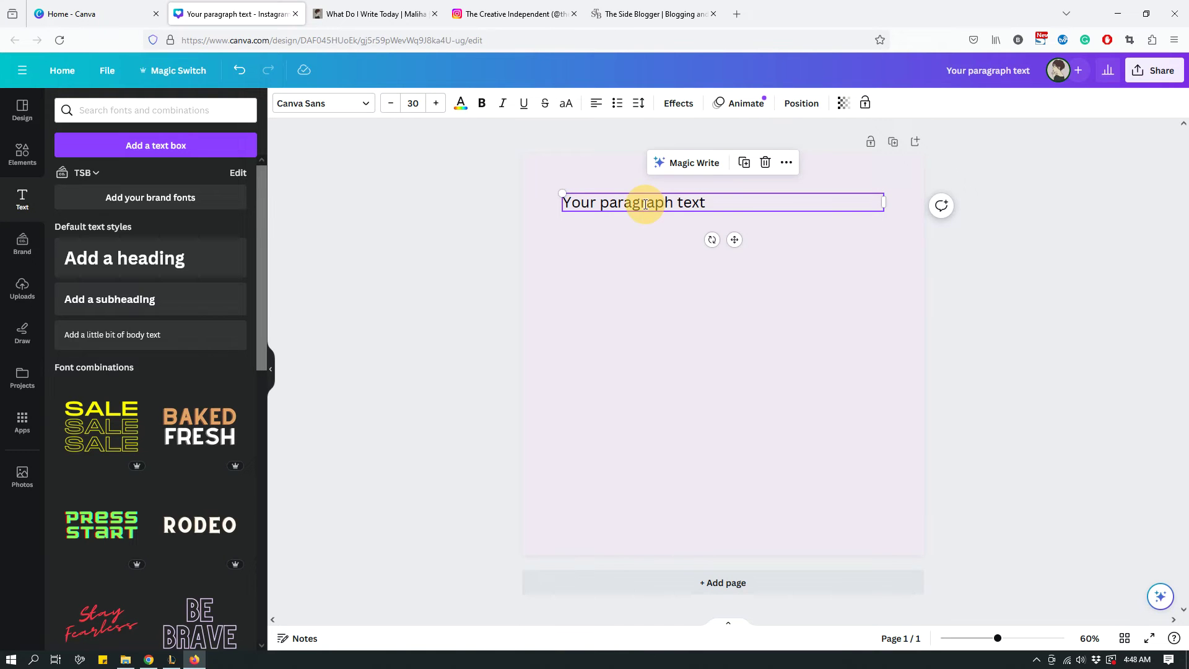
left_click(645, 204)
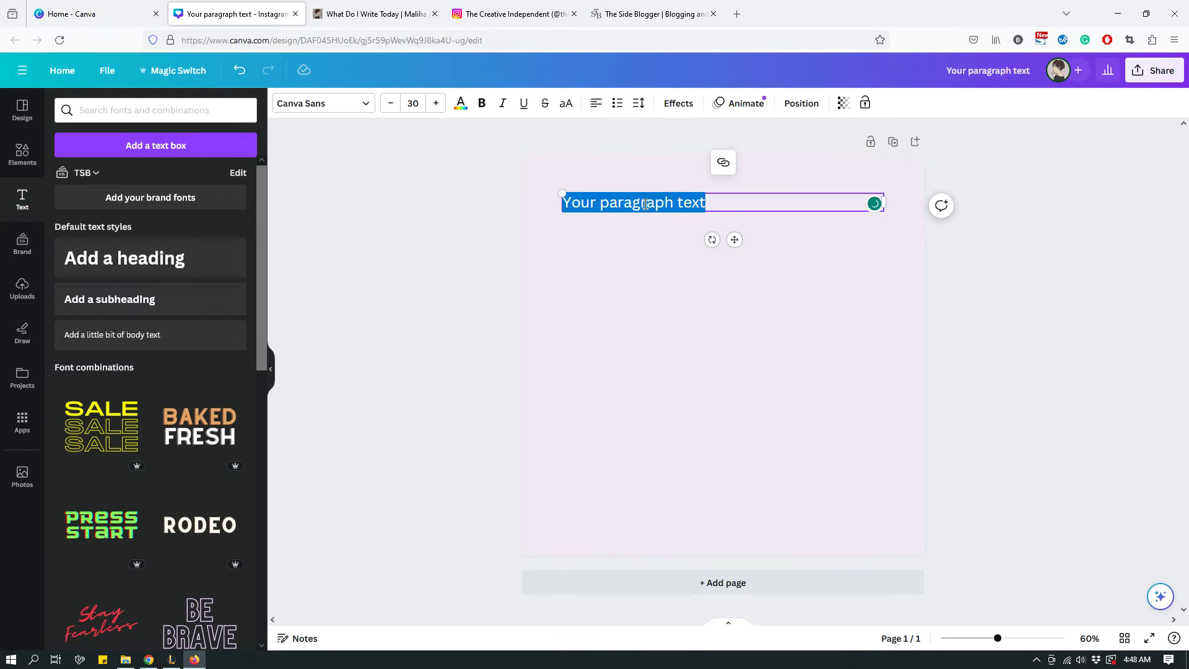
left_click(392, 15)
left_click(514, 14)
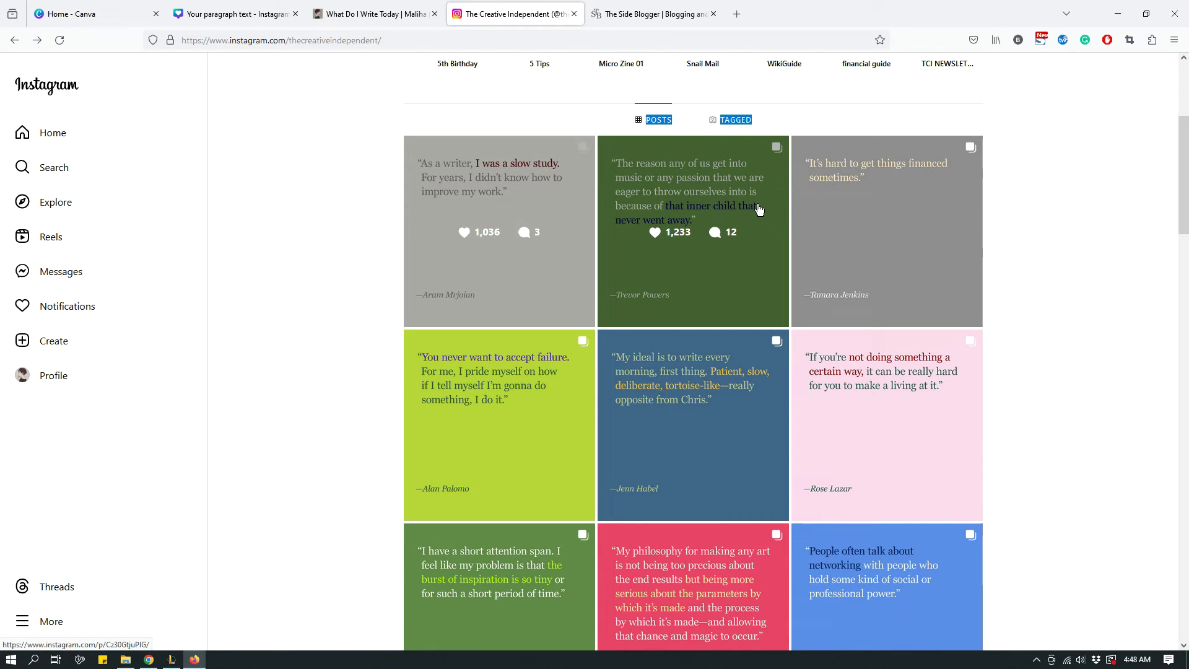
left_click(379, 25)
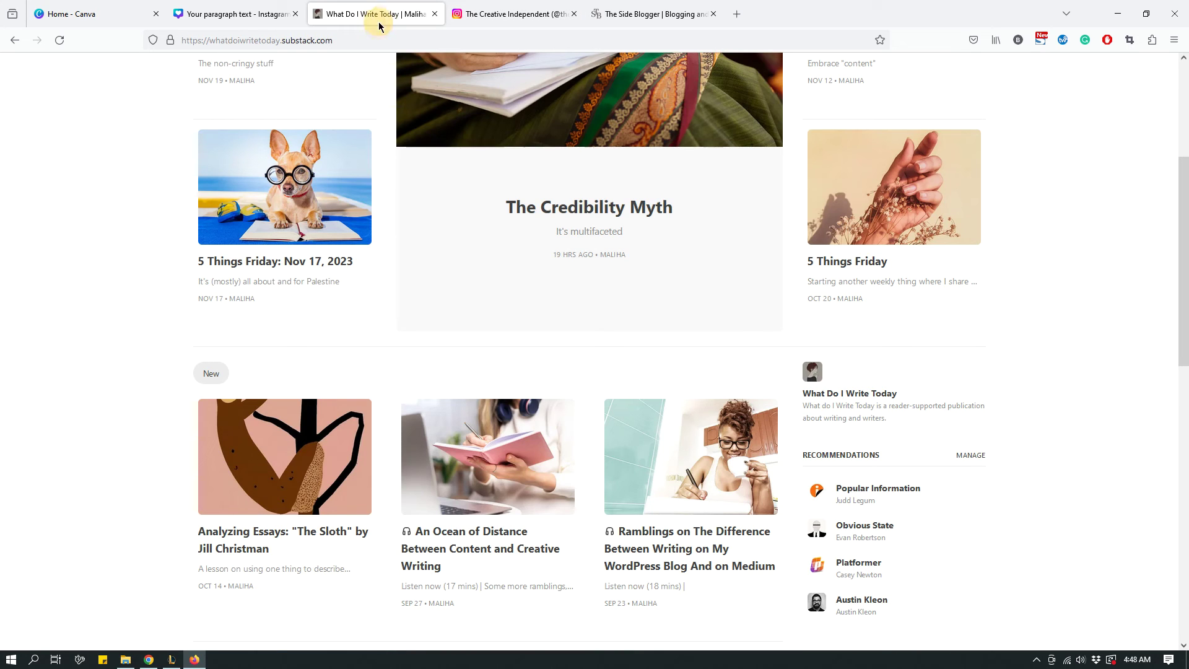
scroll(701, 252, "up", 4)
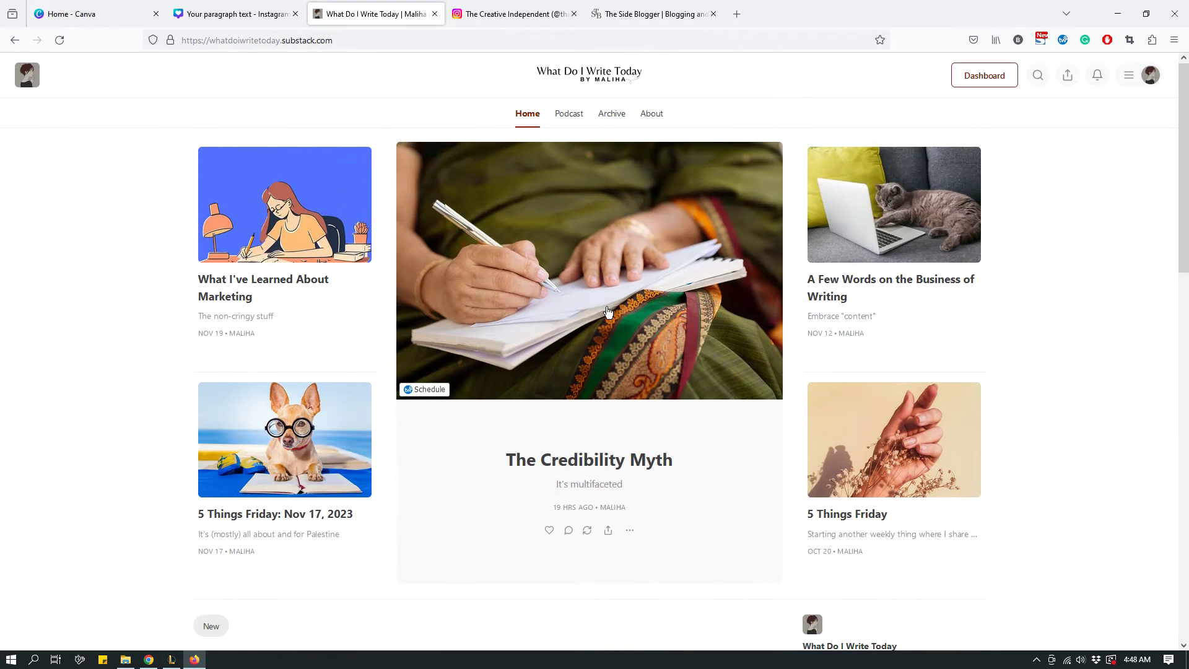
left_click(755, 273)
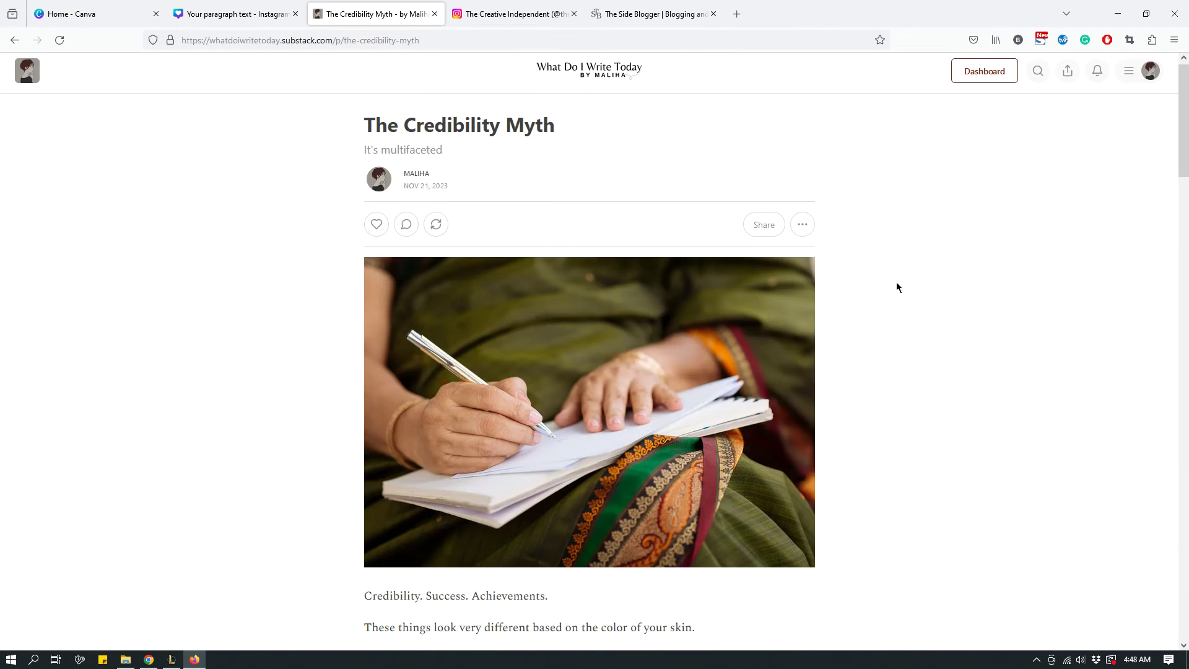
- Read through the article and copy the paragraph running from "There are articles and blog posts" to "being able to say so is a privilege."
scroll(897, 282, "down", 6)
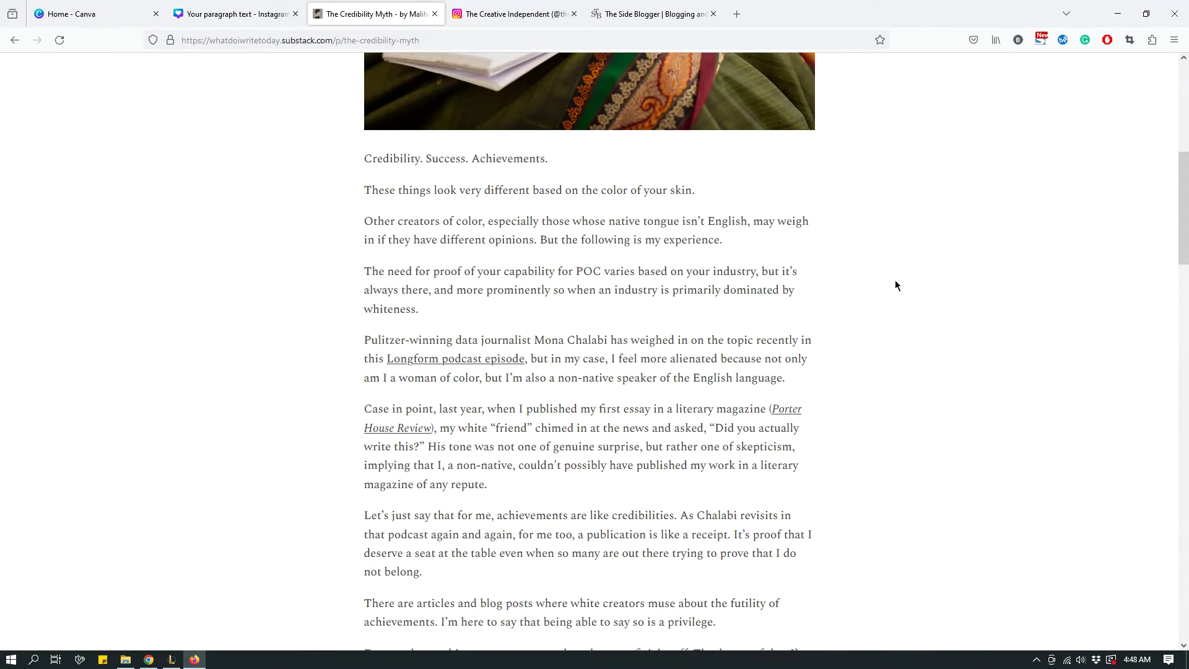
scroll(895, 280, "down", 3)
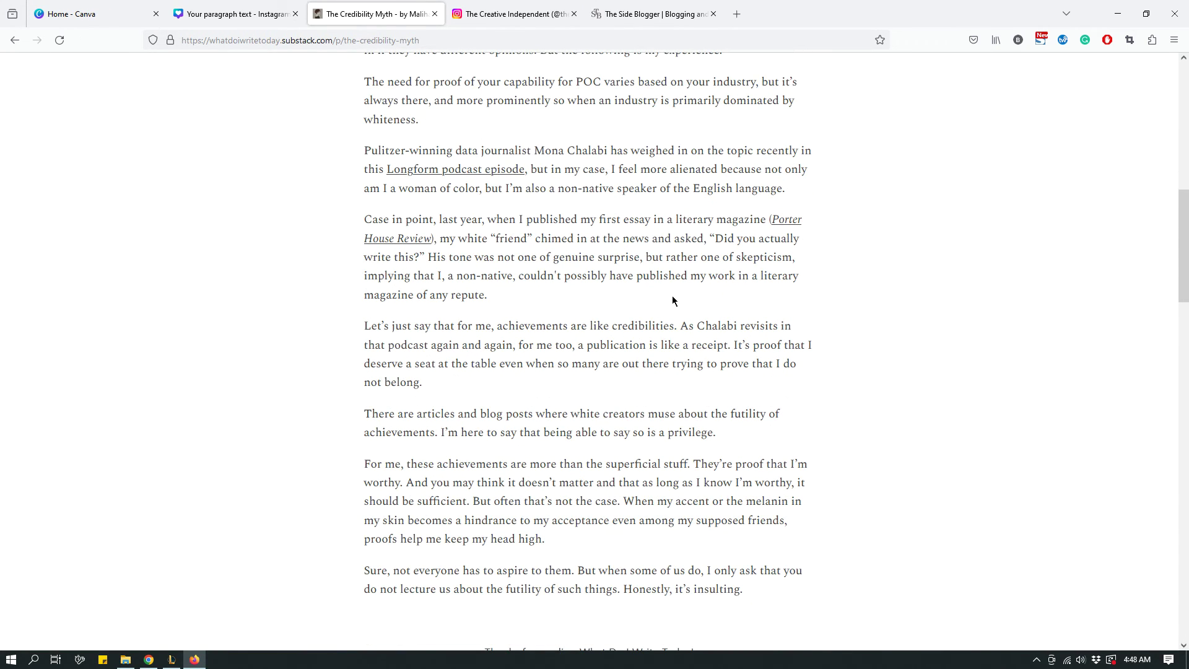
scroll(673, 300, "down", 1)
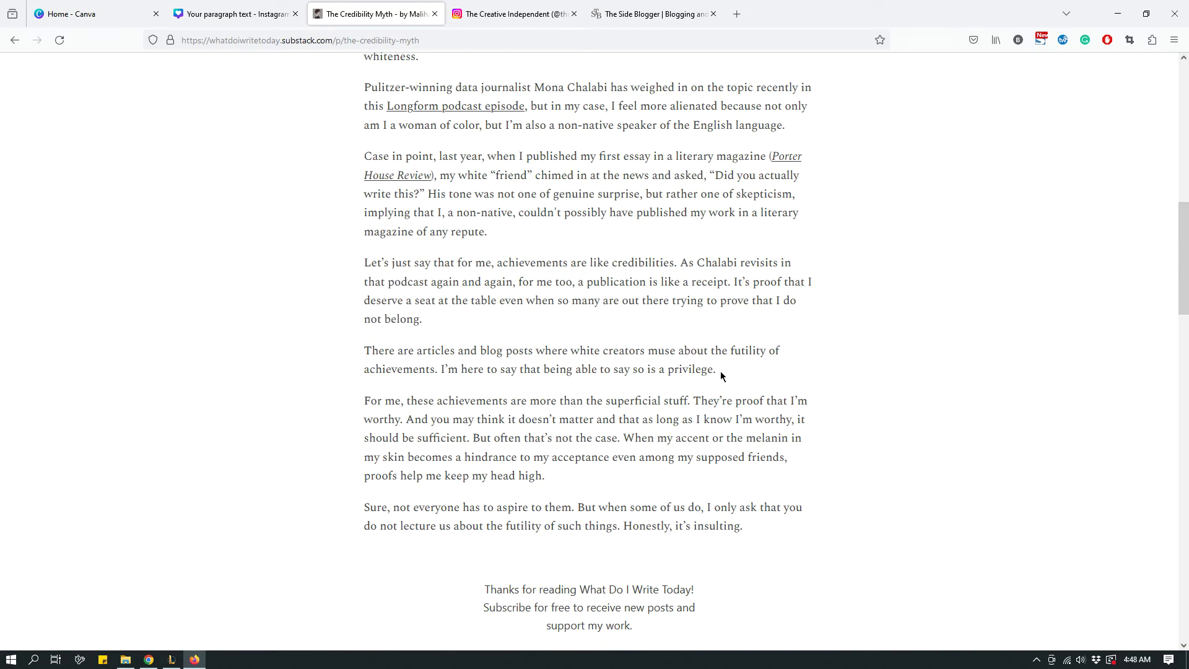
scroll(747, 363, "down", 1)
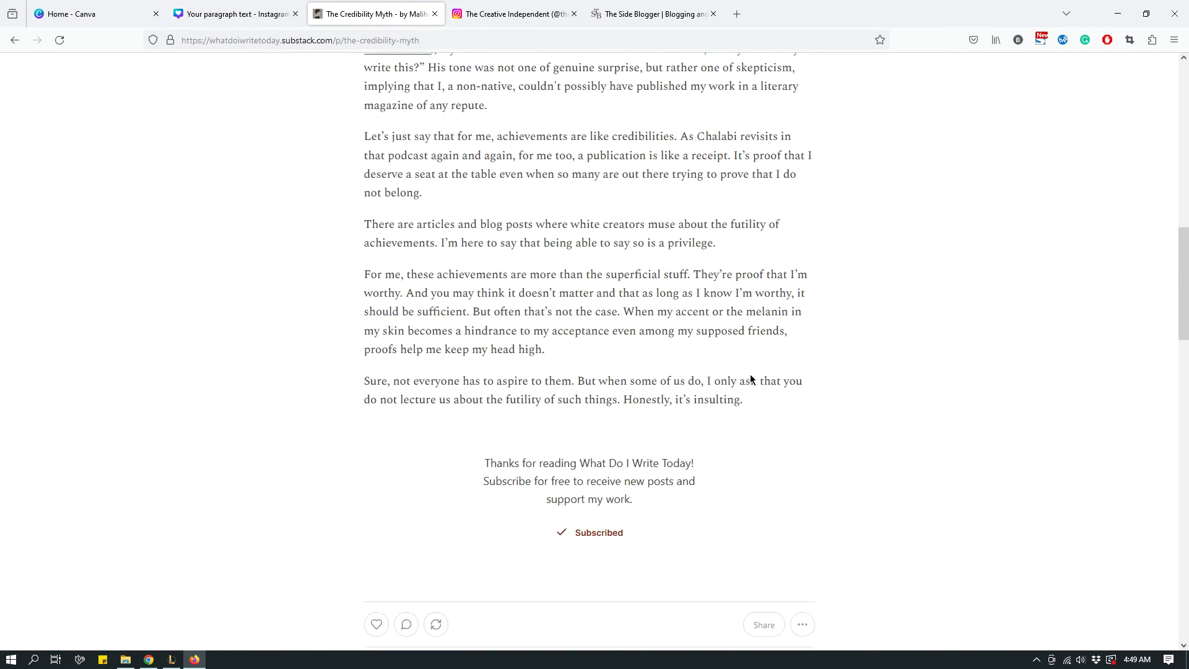
scroll(750, 374, "up", 5)
scroll(750, 378, "down", 2)
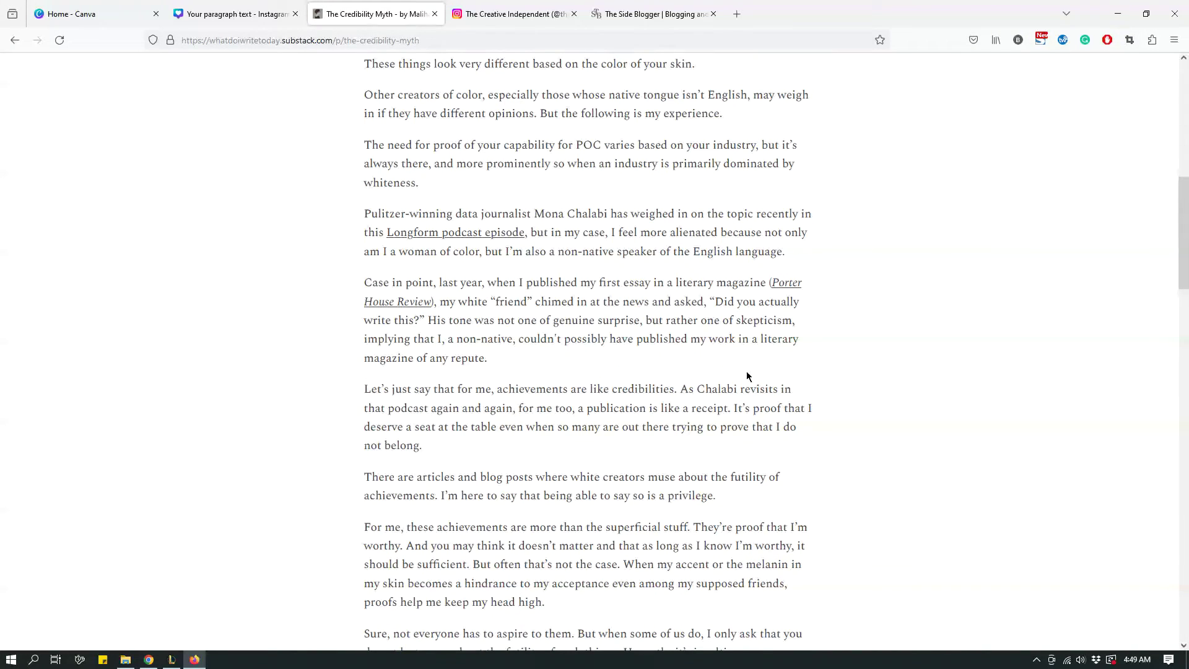
left_click_drag(364, 477, 718, 493)
key("ctrl+c")
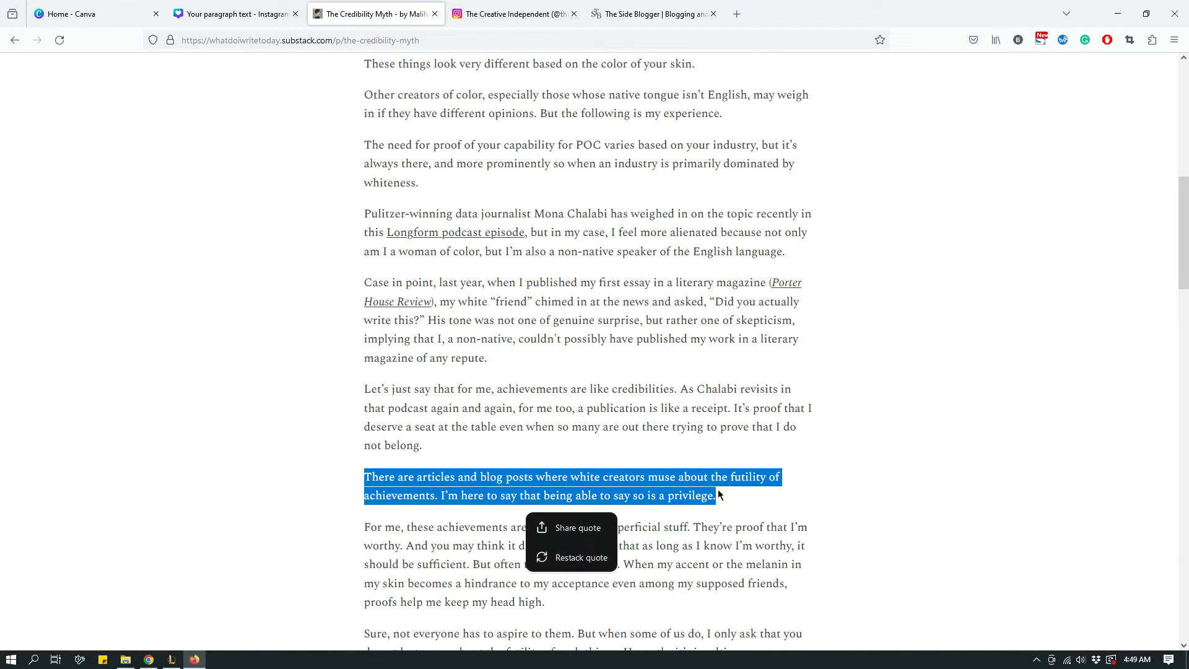
- Switch back to the Canva design and replace the placeholder paragraph text with the copied article quote
left_click(229, 20)
left_click(614, 202)
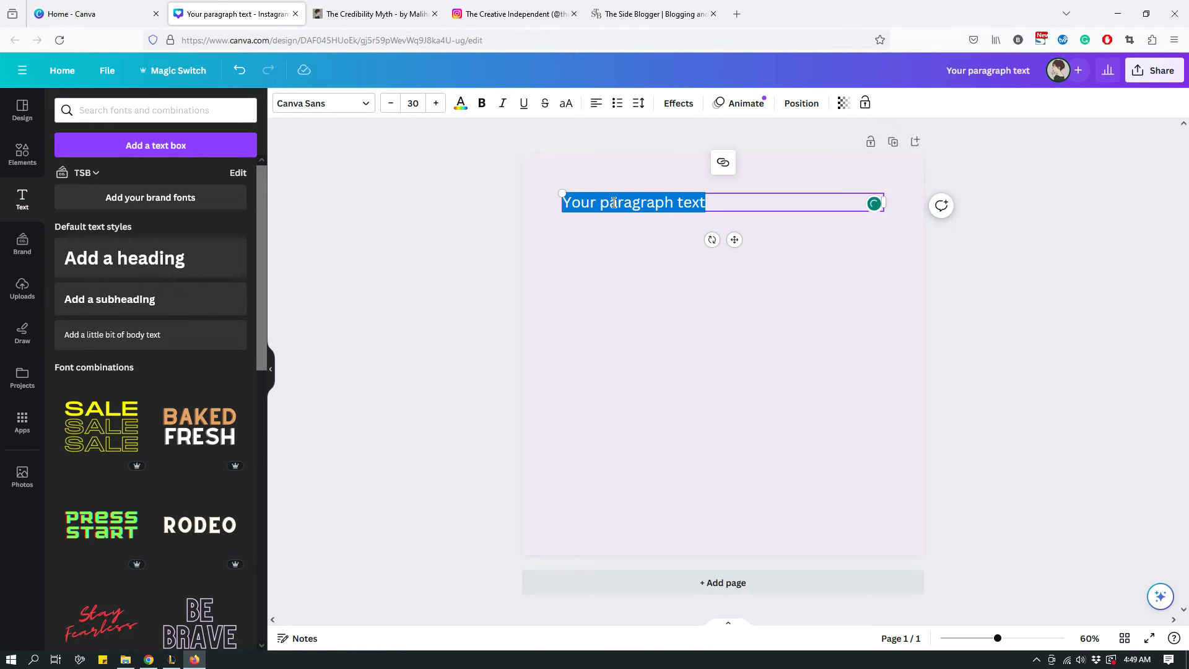
key("ctrl+v")
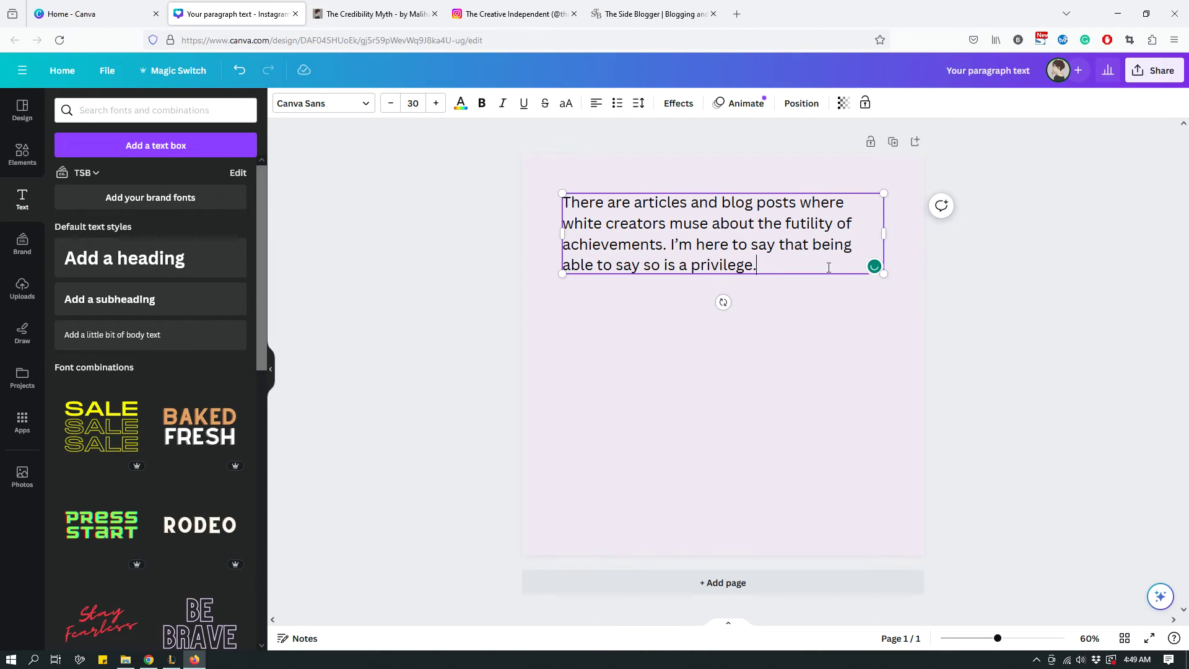
left_click(859, 349)
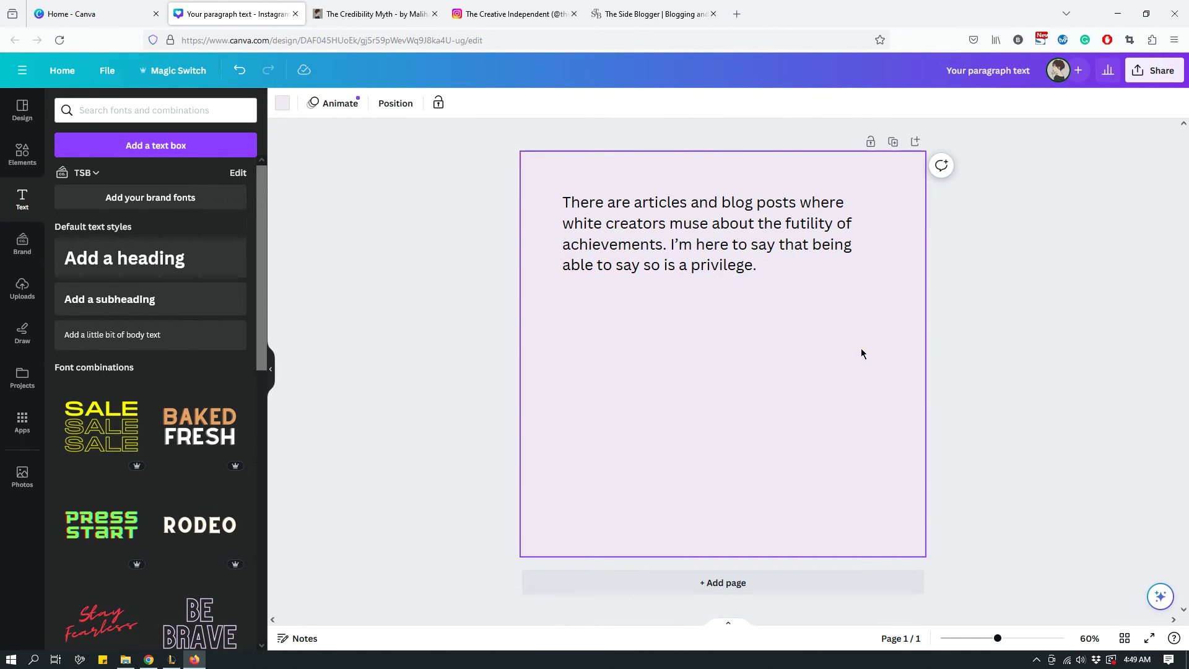
- Change the quote text's font to Courier Prime from the recently used fonts
left_click(700, 246)
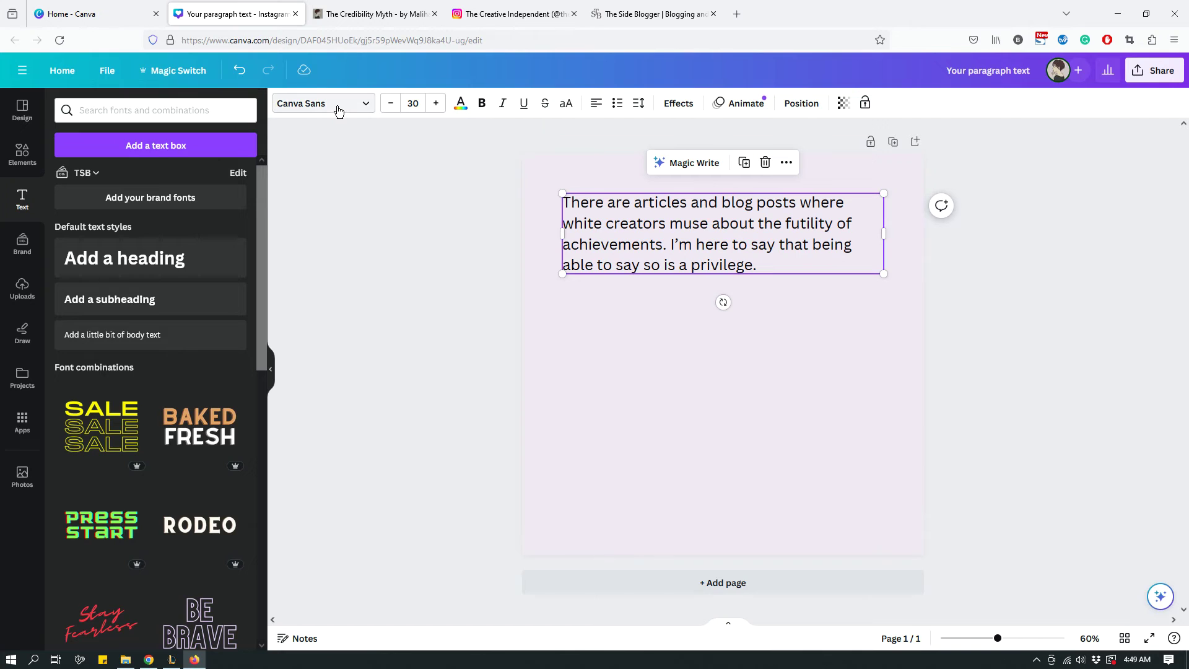
left_click(650, 332)
left_click(644, 229)
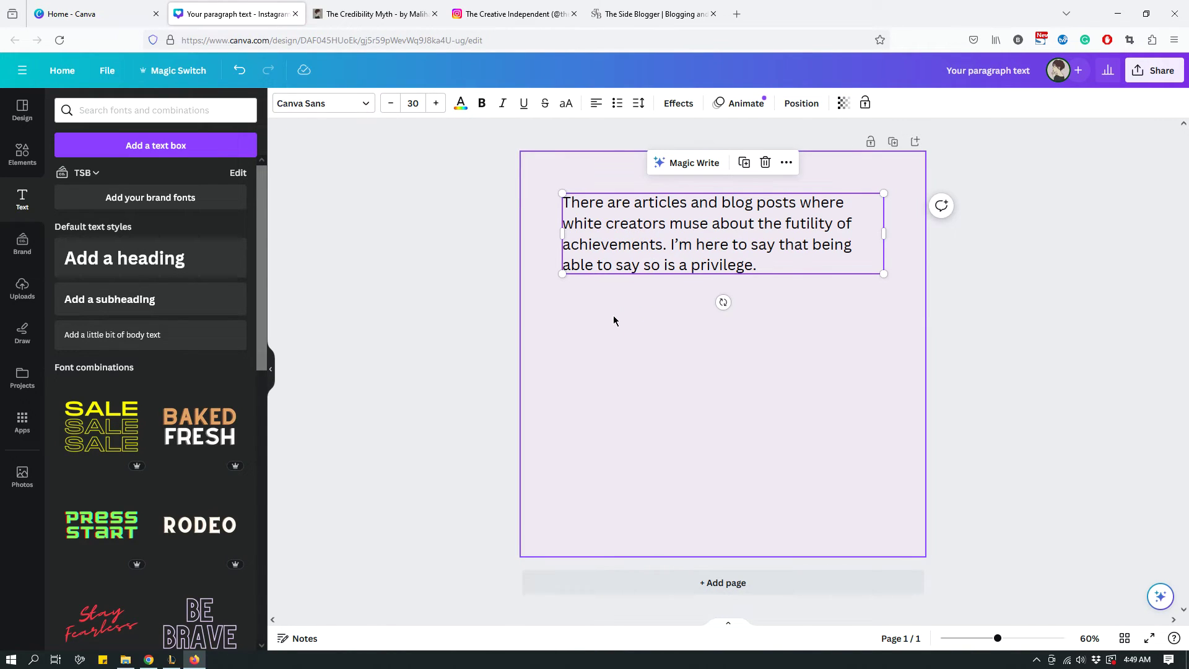
left_click(333, 110)
left_click(334, 110)
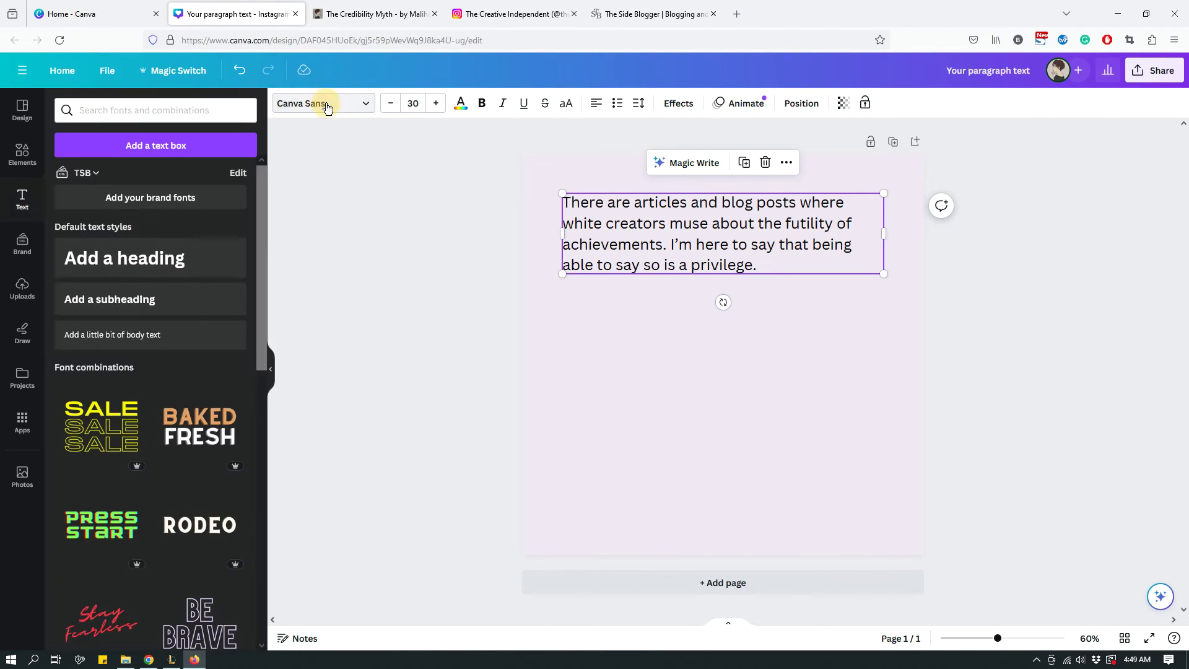
left_click(368, 108)
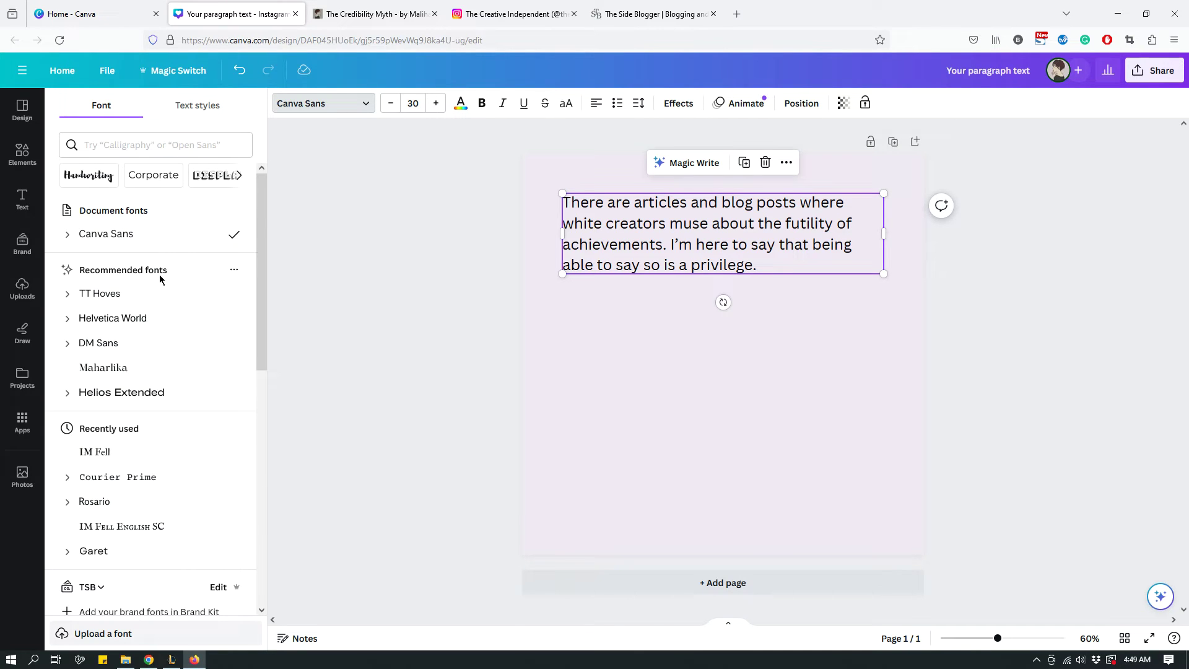
scroll(161, 282, "down", 4)
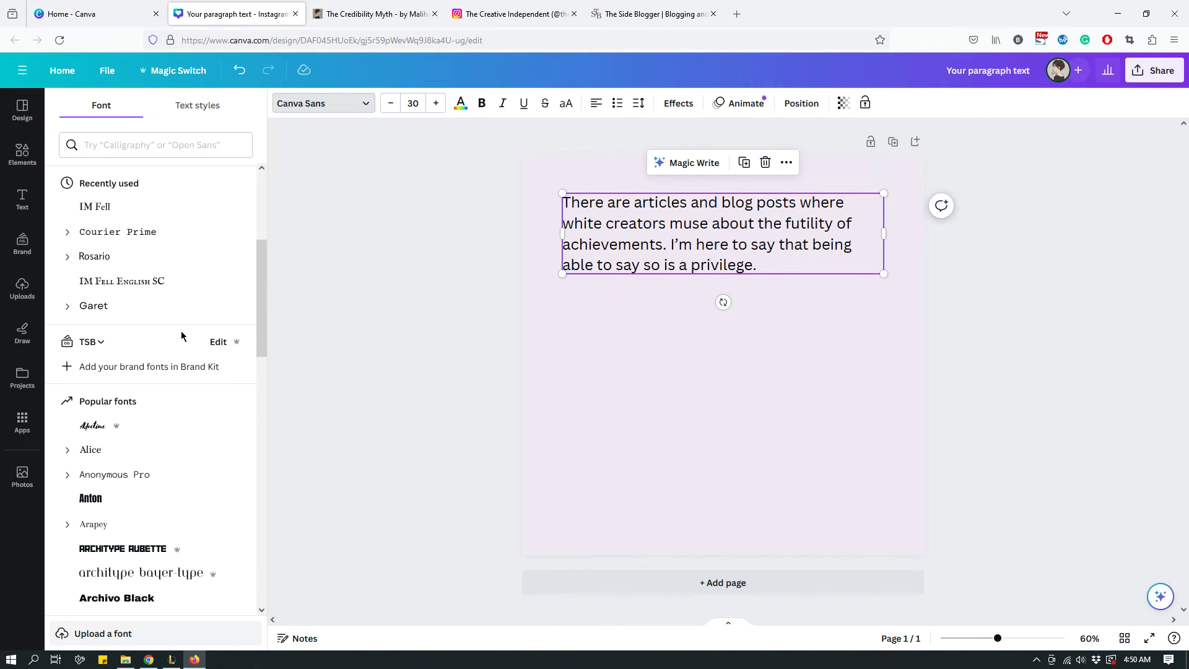
left_click(112, 239)
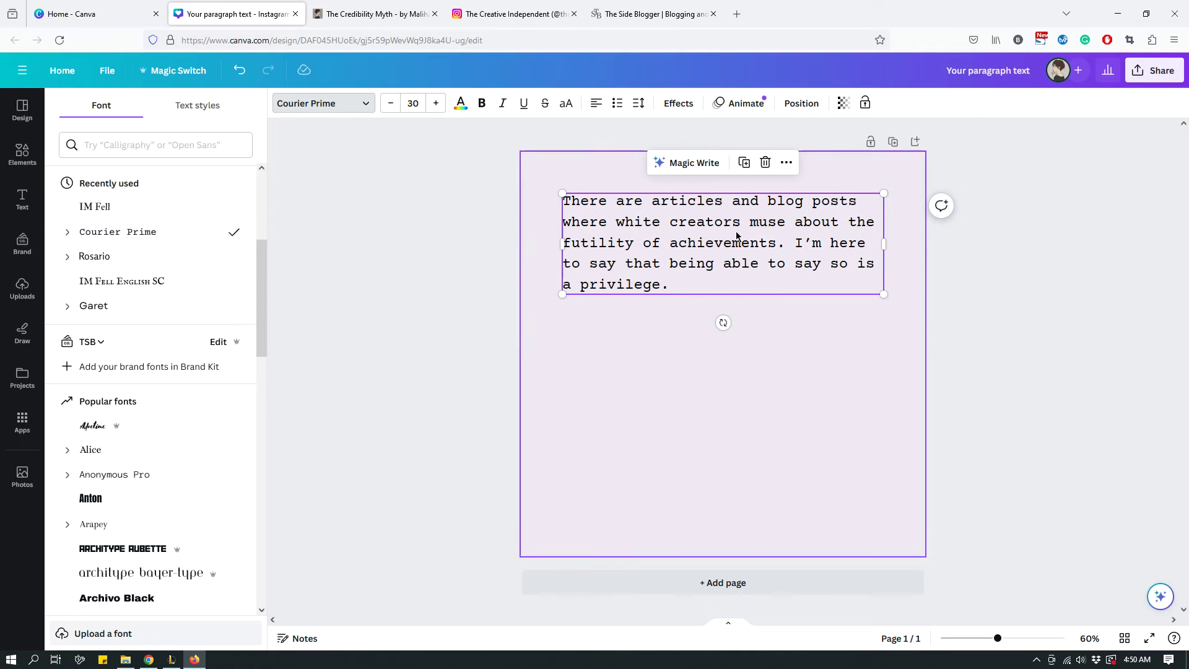
left_click(637, 347)
- Enlarge the quote text, trying sizes from 36 upward, and settle on font size 38
left_click(661, 286)
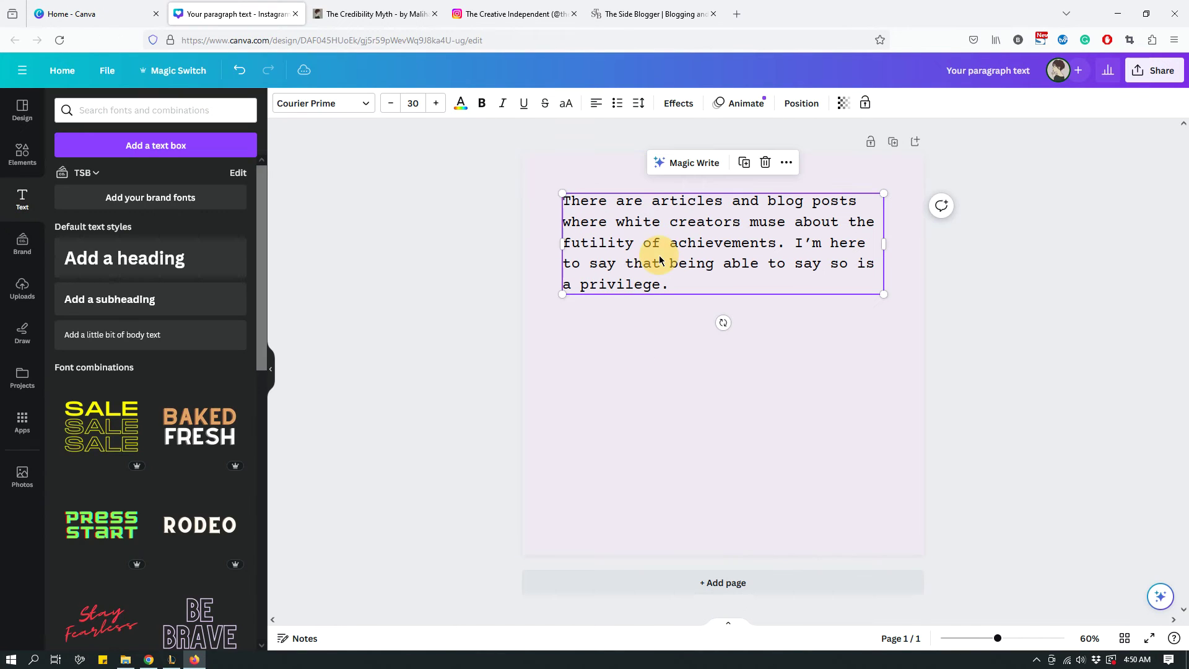
left_click(415, 104)
scroll(416, 170, "down", 3)
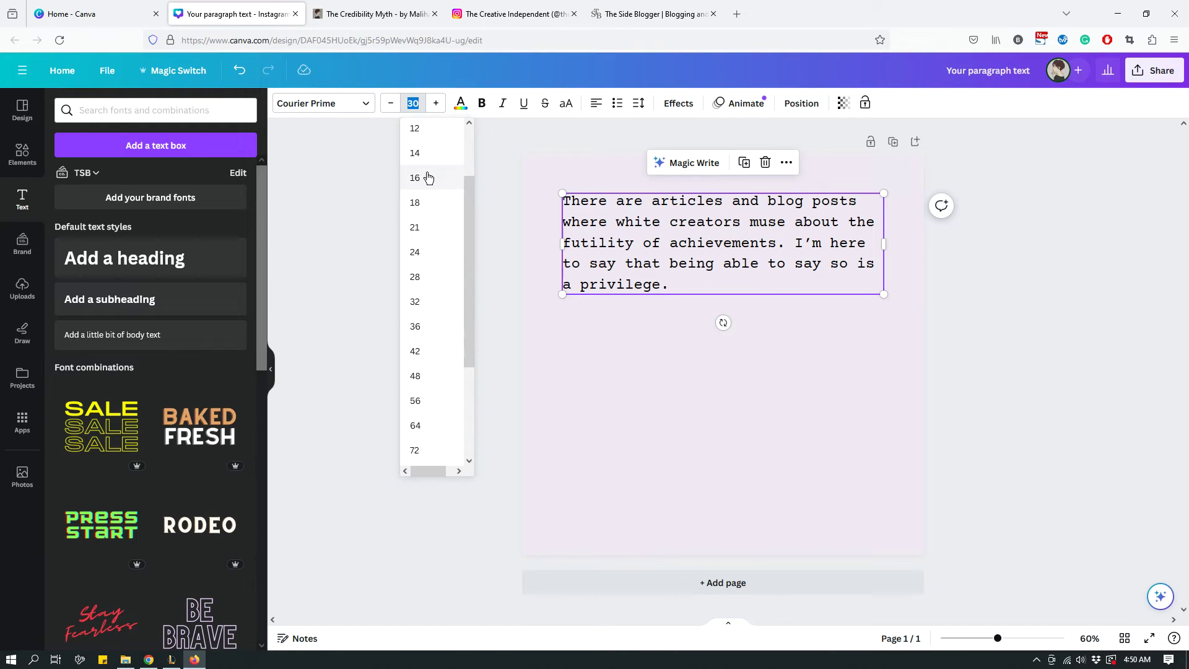
left_click(419, 286)
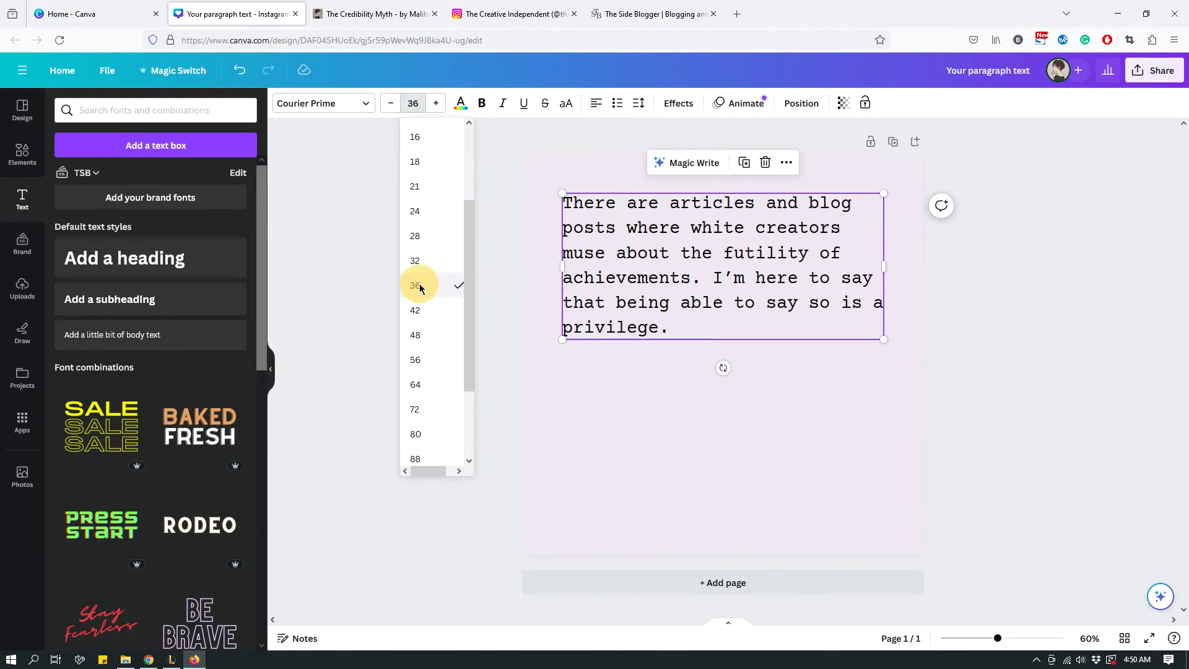
left_click(435, 110)
left_click(435, 110)
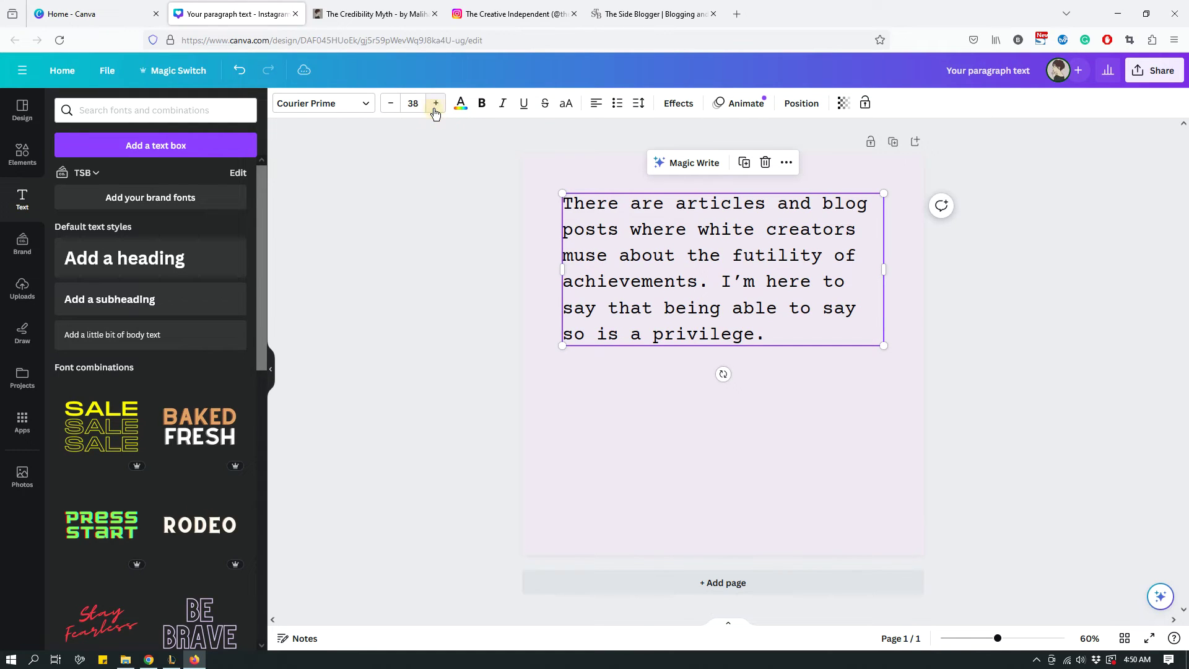
left_click(435, 110)
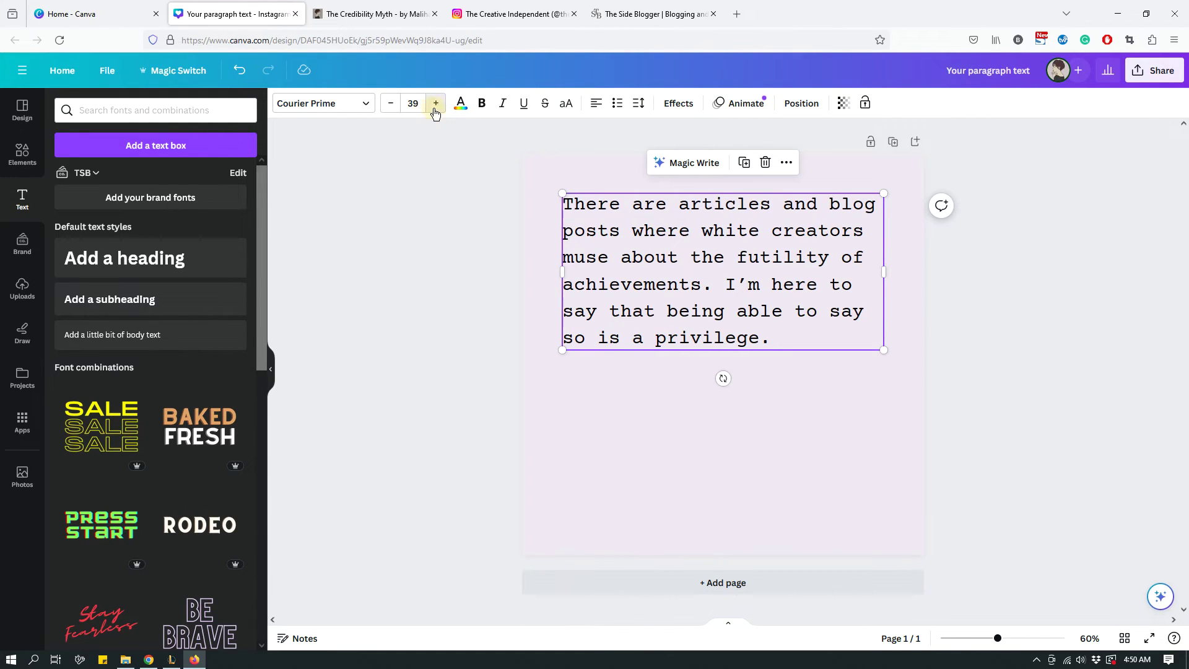
left_click(435, 111)
left_click(390, 109)
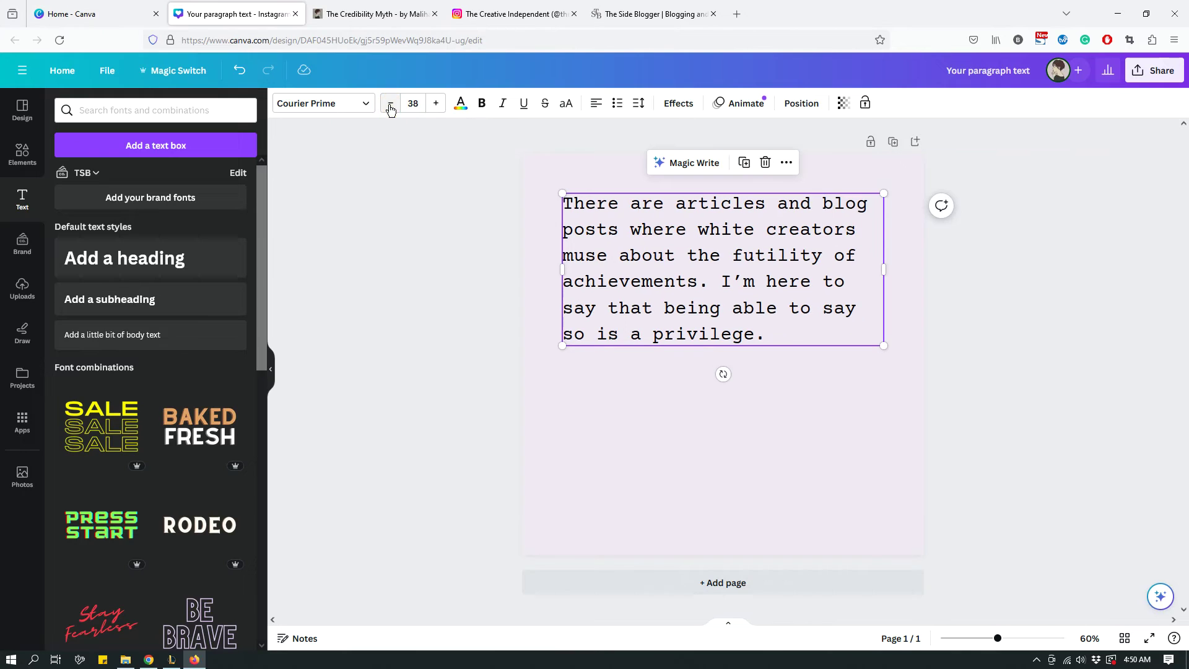
left_click(741, 437)
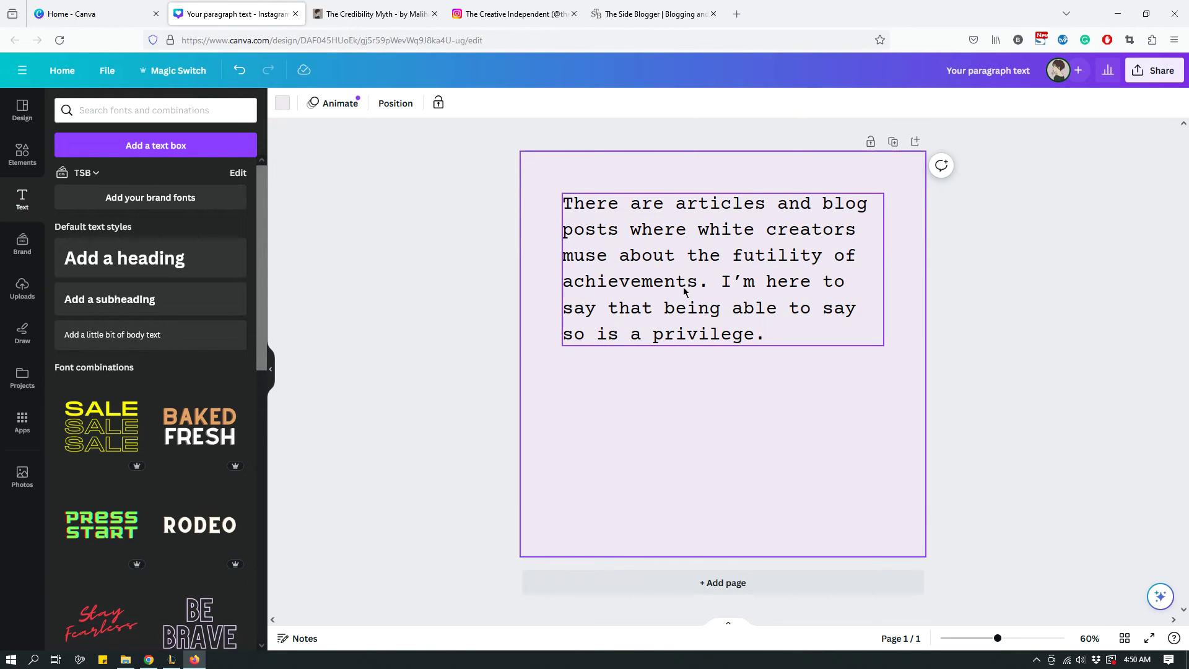
- Check The Creative Independent's post layouts, and in Canva move the quote down to the page's bottom margin and right-align it
left_click(533, 17)
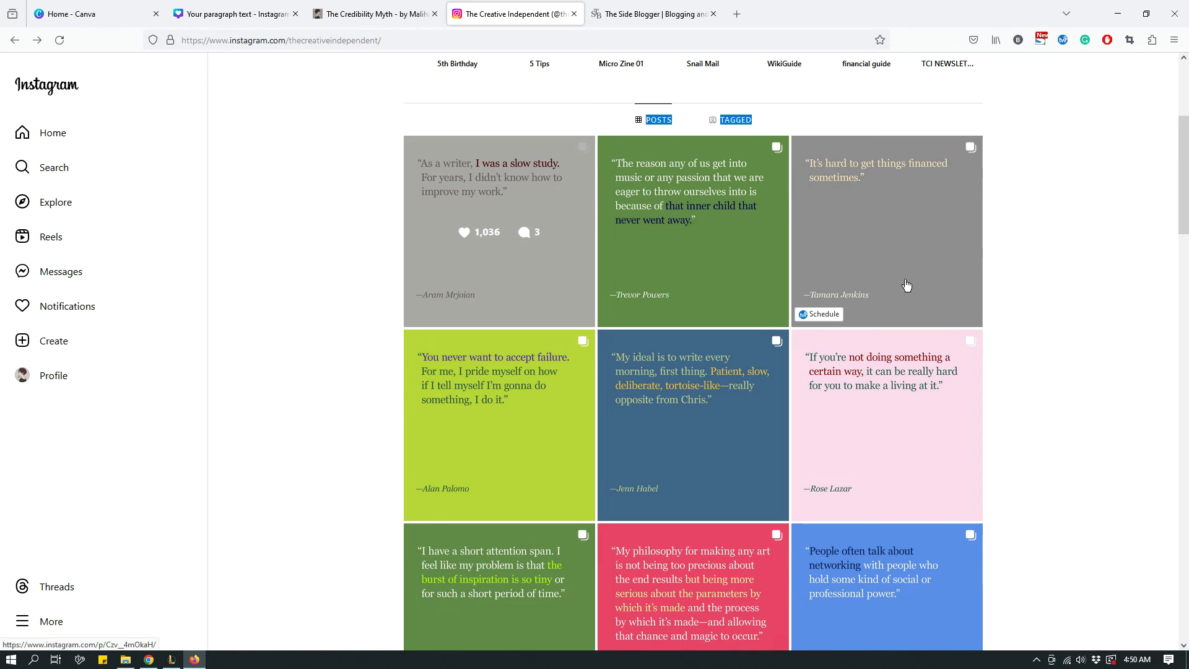
left_click(235, 14)
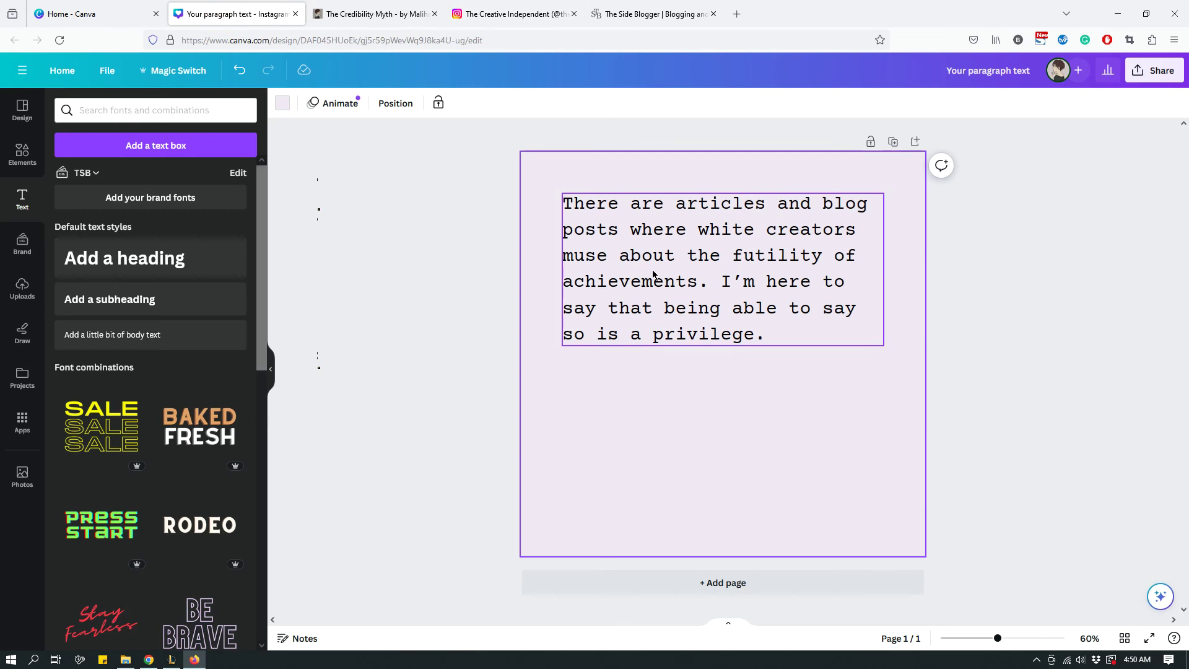
left_click_drag(652, 268, 654, 437)
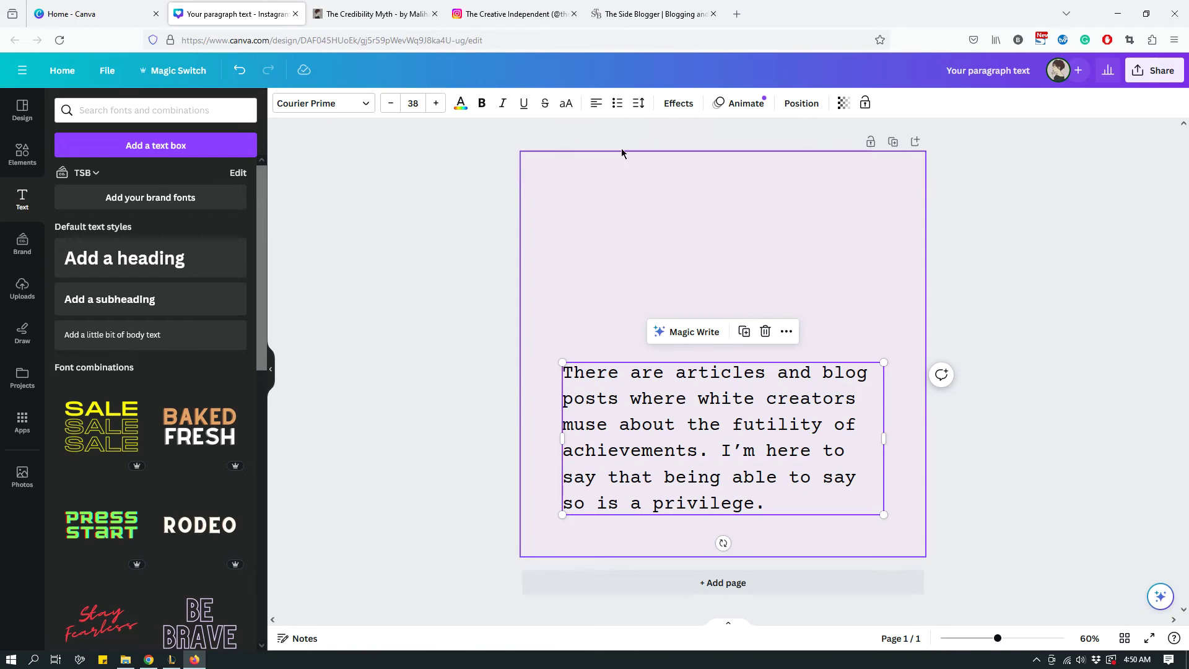
left_click(595, 110)
left_click(595, 111)
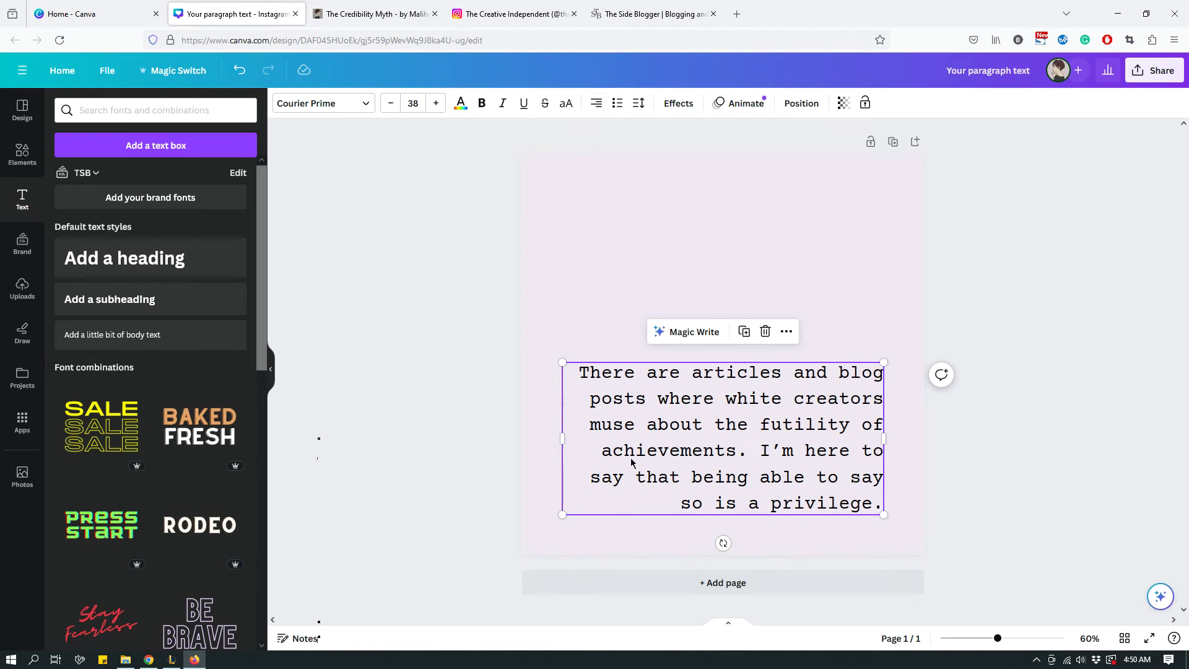
- Narrow the quote's text box from its left side and move it up to the bottom margin, in the page's lower-right area
left_click_drag(562, 438, 650, 433)
left_click(901, 311)
left_click(844, 425)
left_click_drag(844, 425, 844, 398)
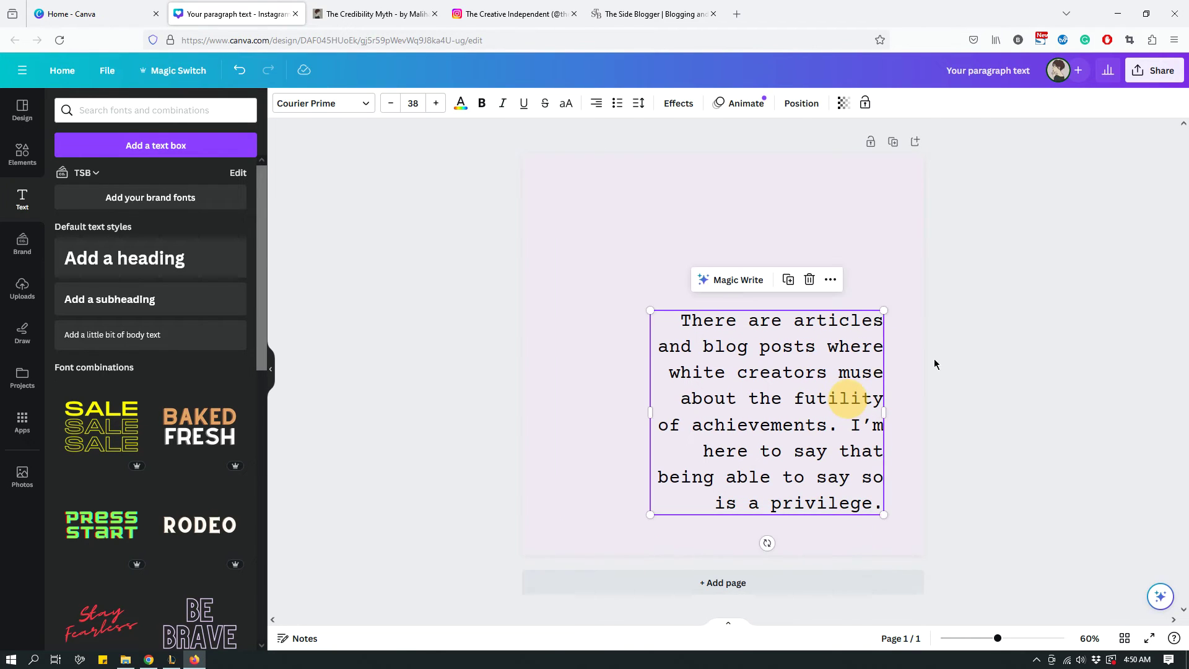
left_click(990, 319)
left_click(790, 393)
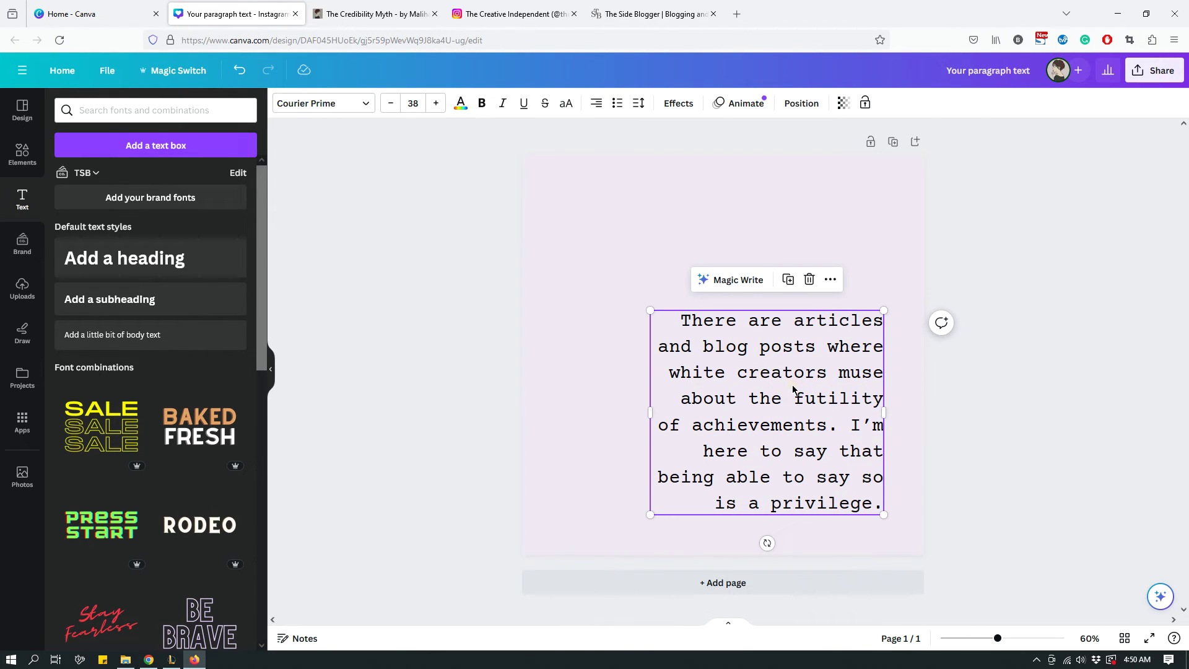
left_click(876, 217)
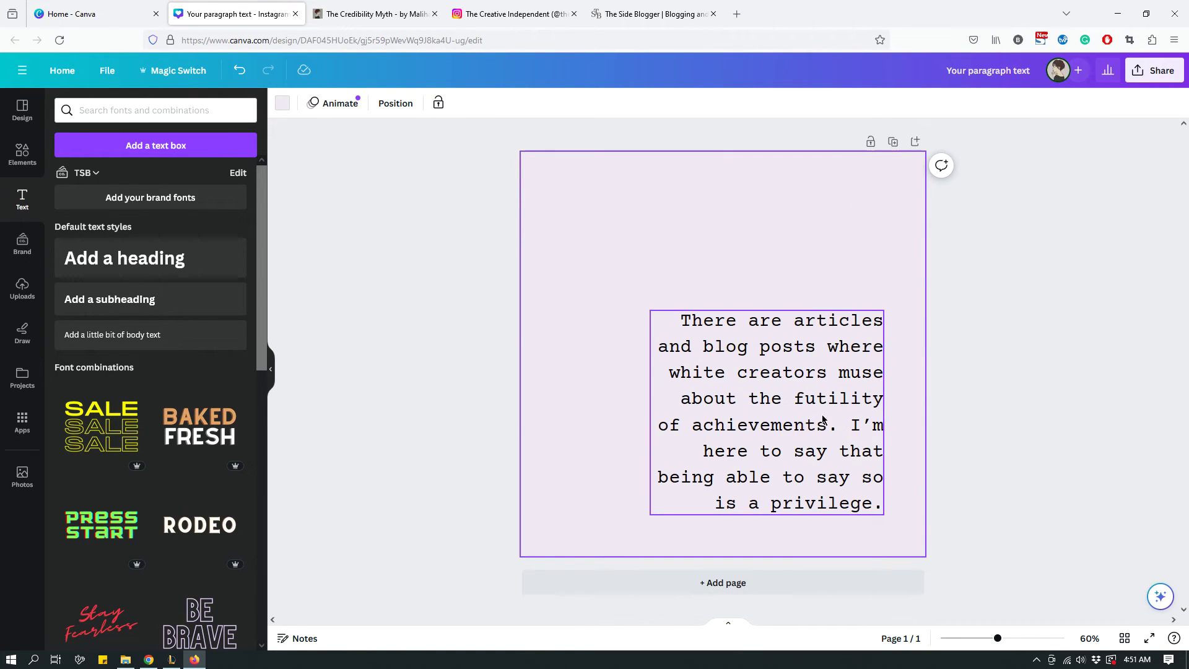
- Widen the quote's text box from its left side so the text rewraps over fewer lines
left_click(768, 403)
left_click_drag(651, 412, 583, 412)
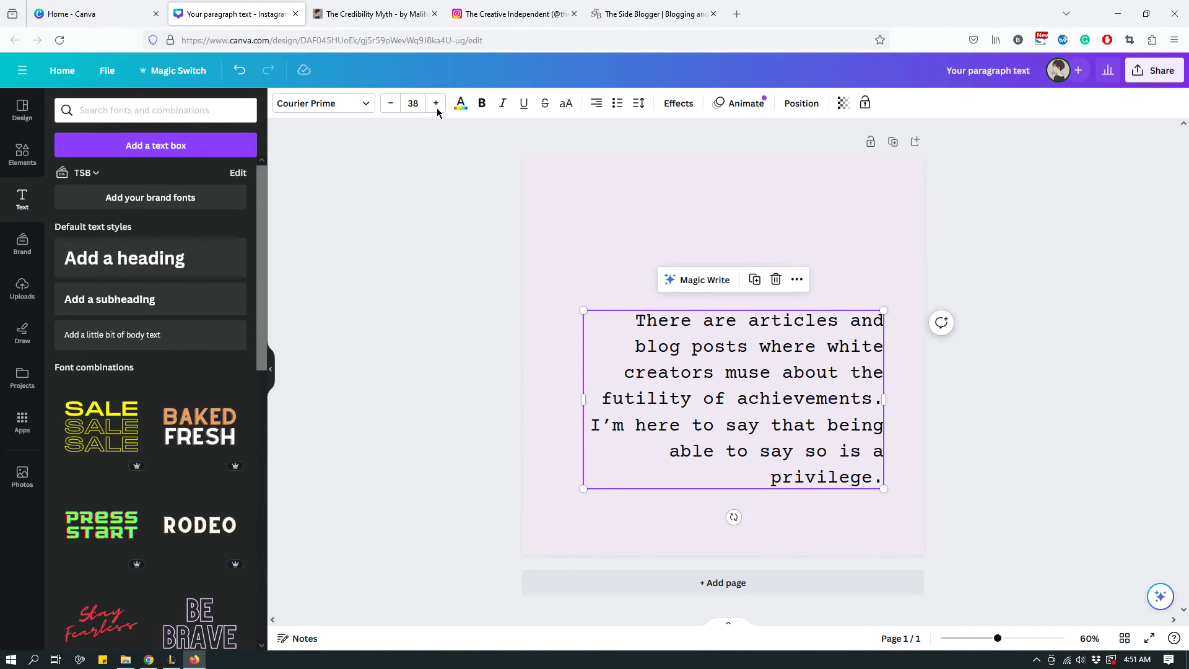
- Refresh the Canva home page and return to the quote design
left_click(55, 9)
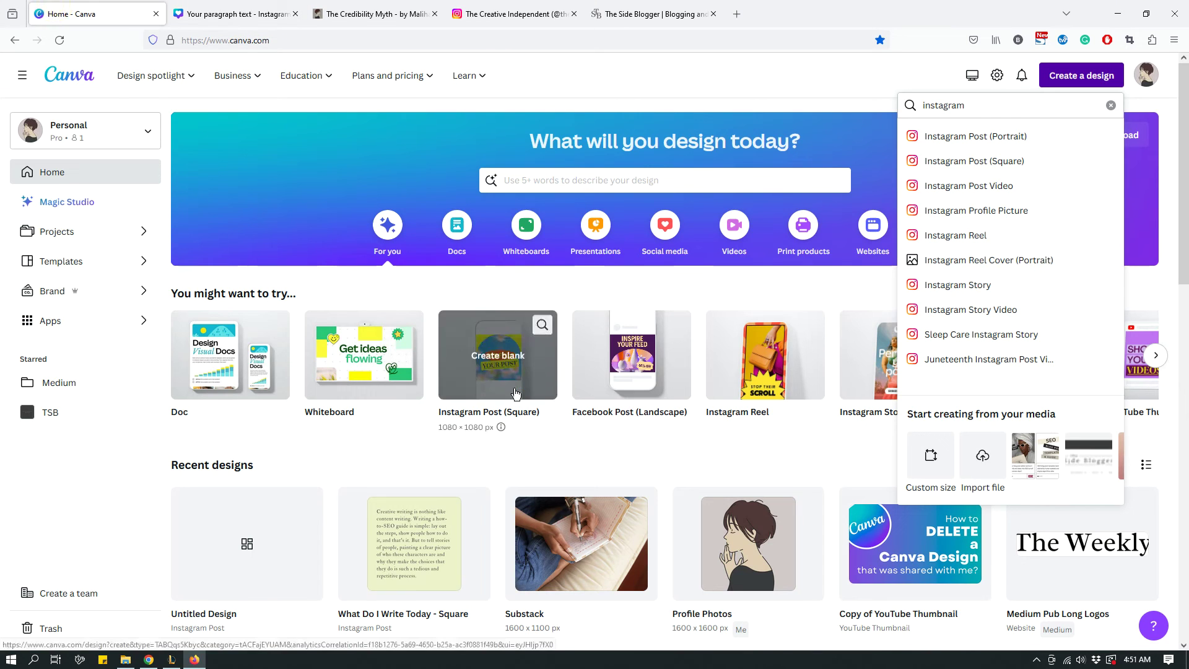
left_click(60, 39)
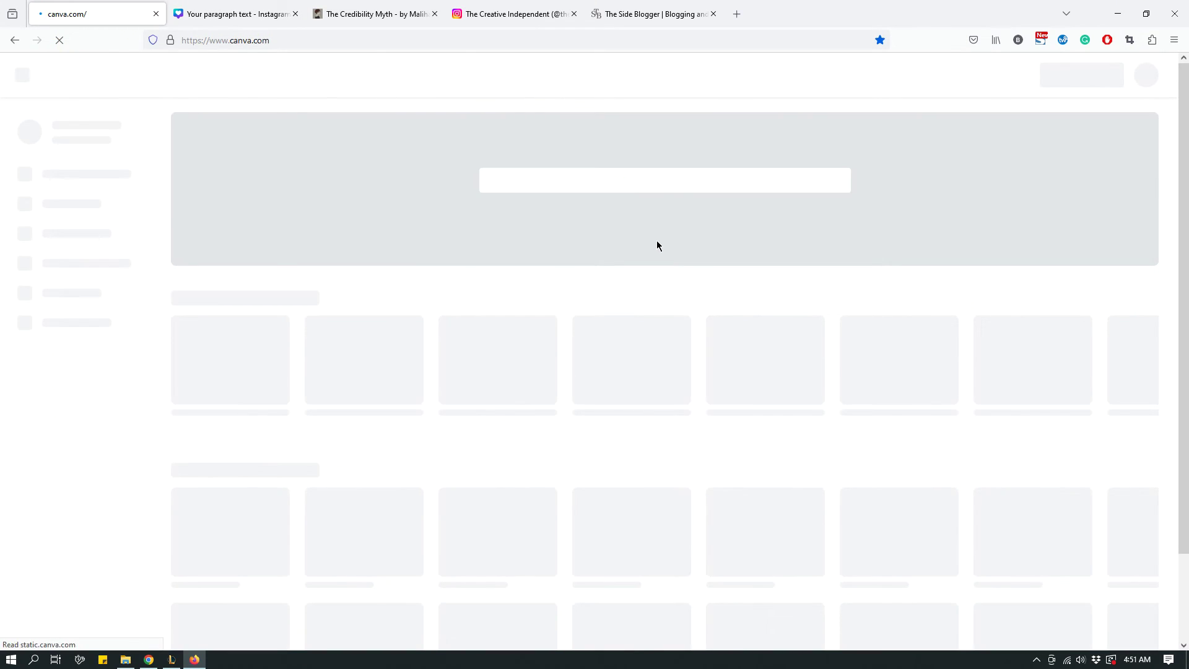
left_click(249, 14)
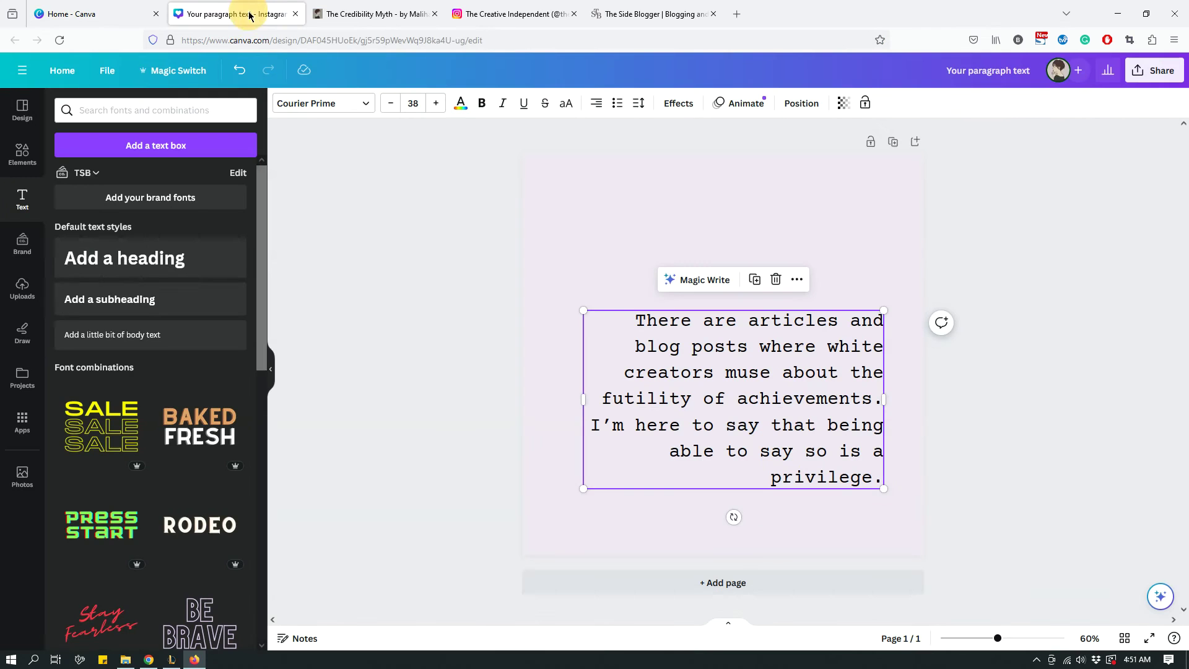
- Set the page background to the custom dark purple #5E1180
left_click(1032, 232)
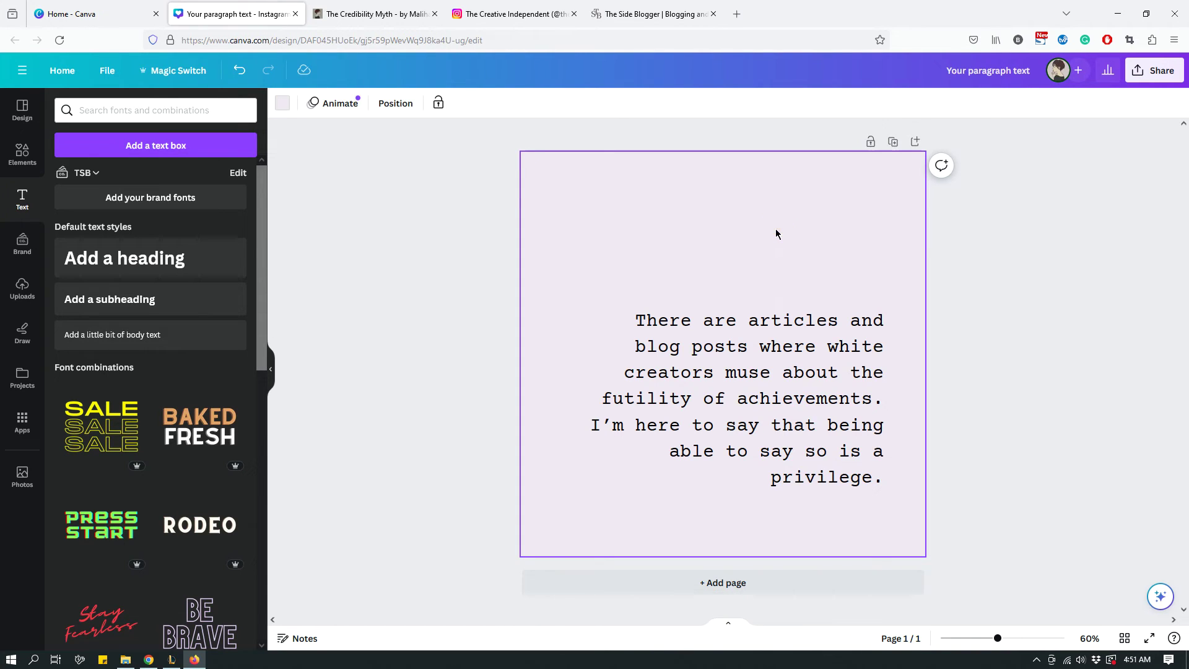
left_click(283, 104)
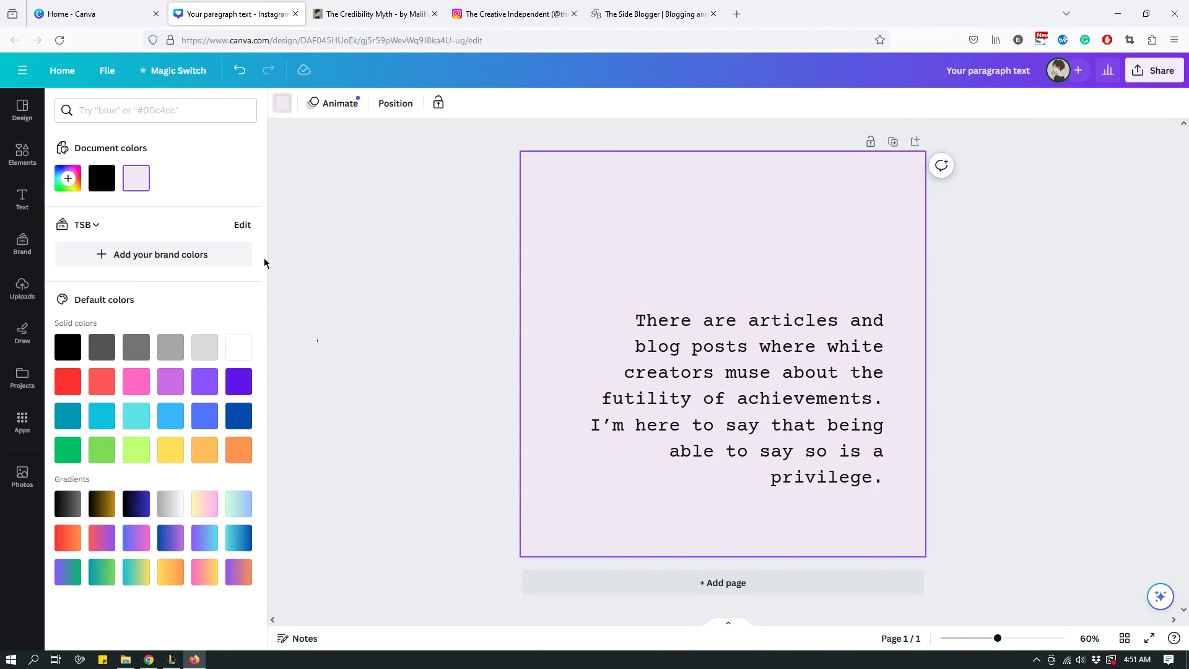
left_click(67, 178)
left_click(215, 272)
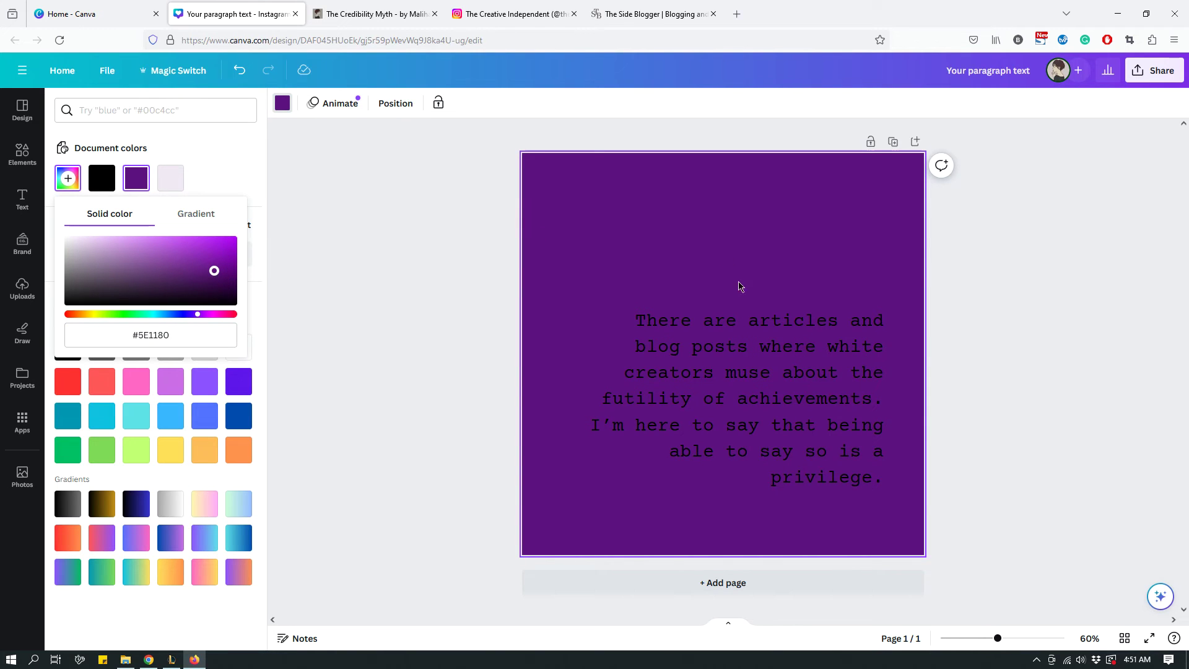
- Change the quote's text color to white from the default solid colors
left_click(828, 355)
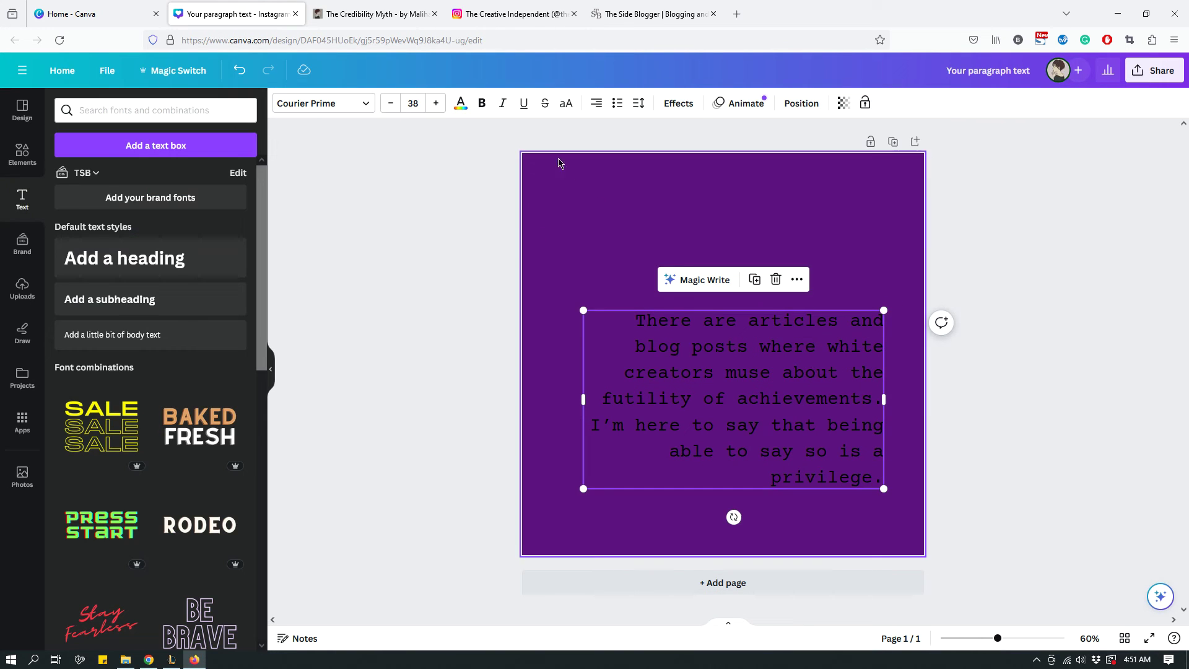
left_click(461, 107)
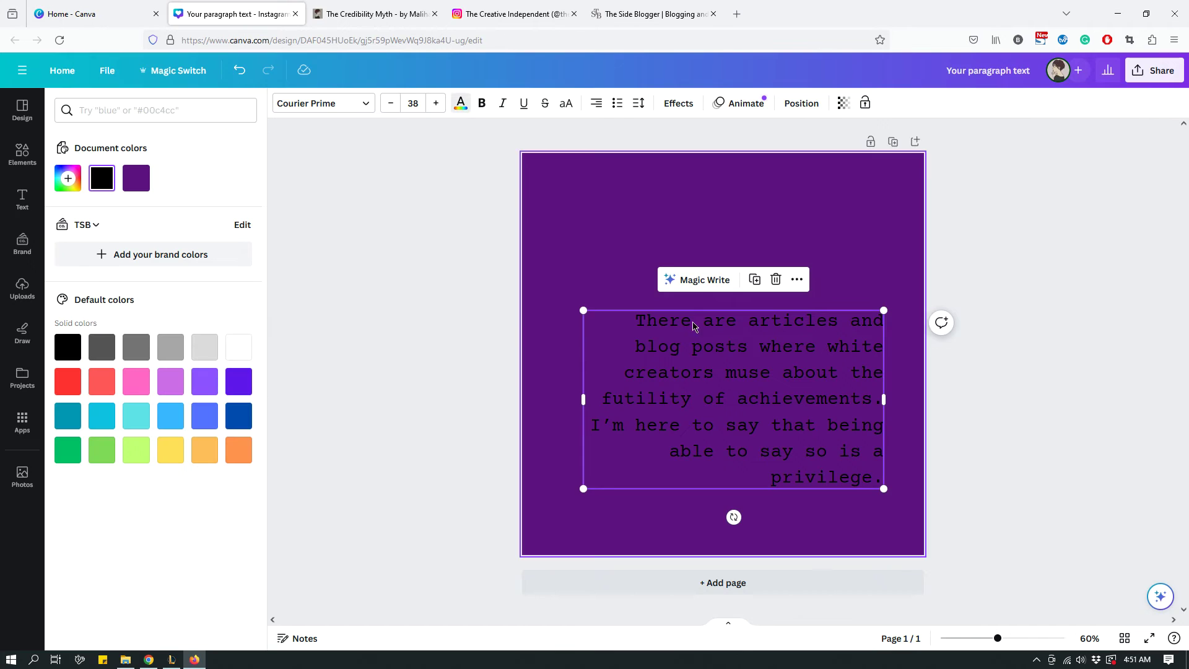
left_click(743, 215)
left_click(768, 382)
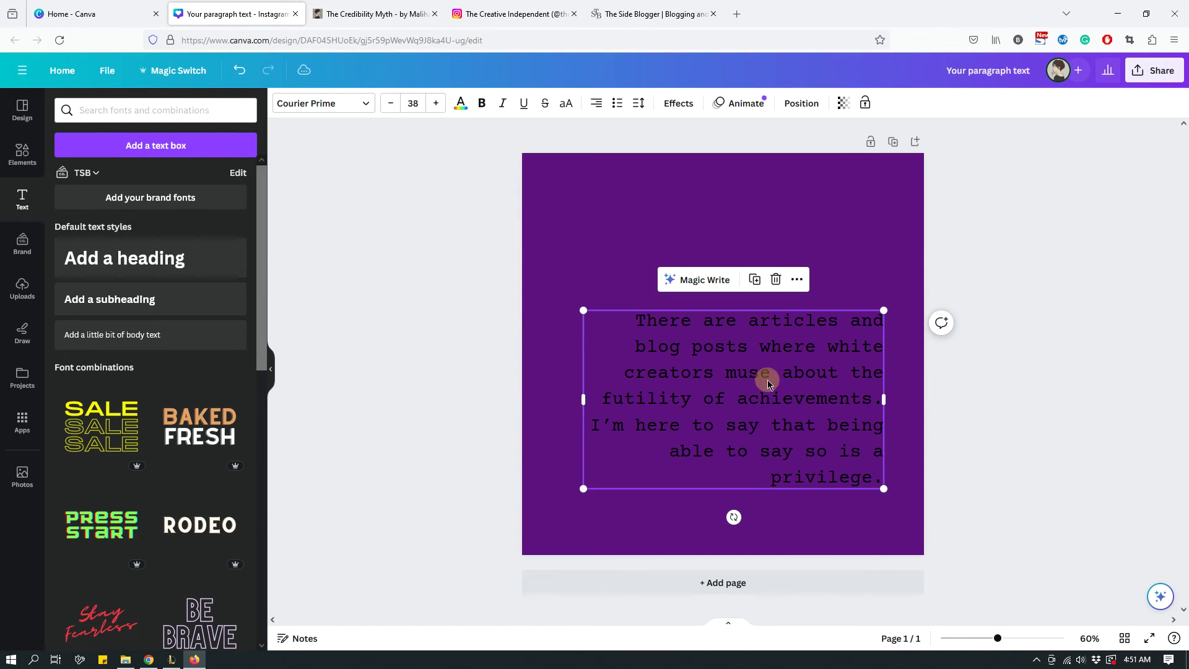
left_click(461, 110)
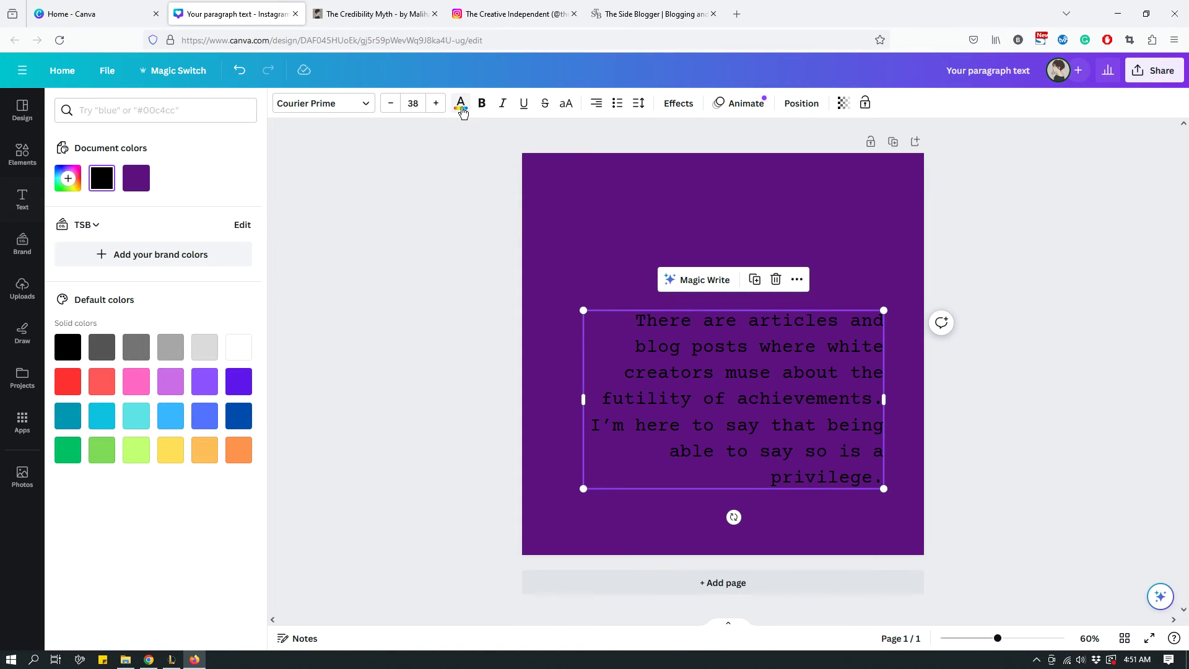
left_click(238, 348)
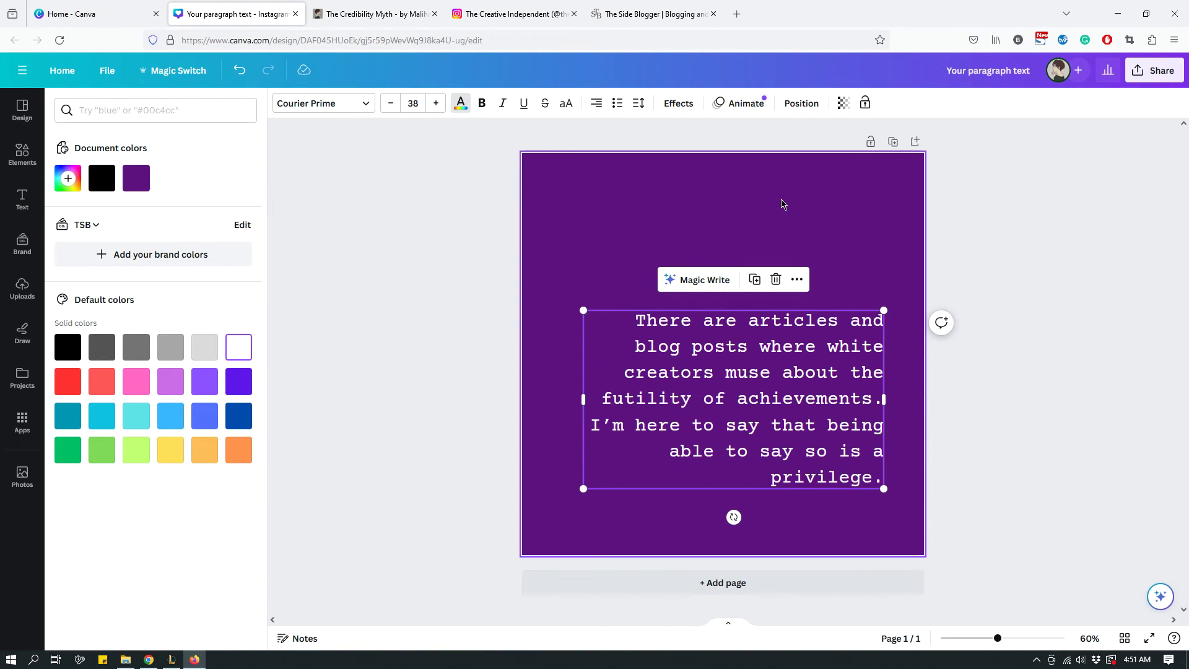
left_click(781, 200)
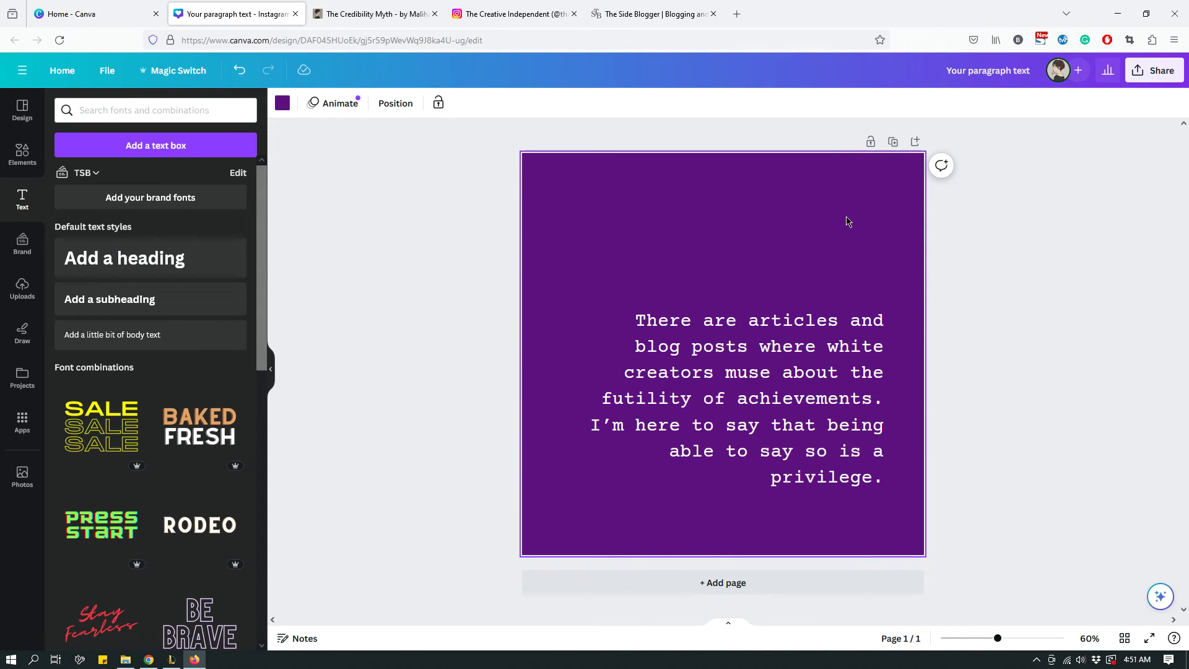
- Change the page background to the custom light cream color #F8EDDB
left_click(807, 219)
left_click(282, 104)
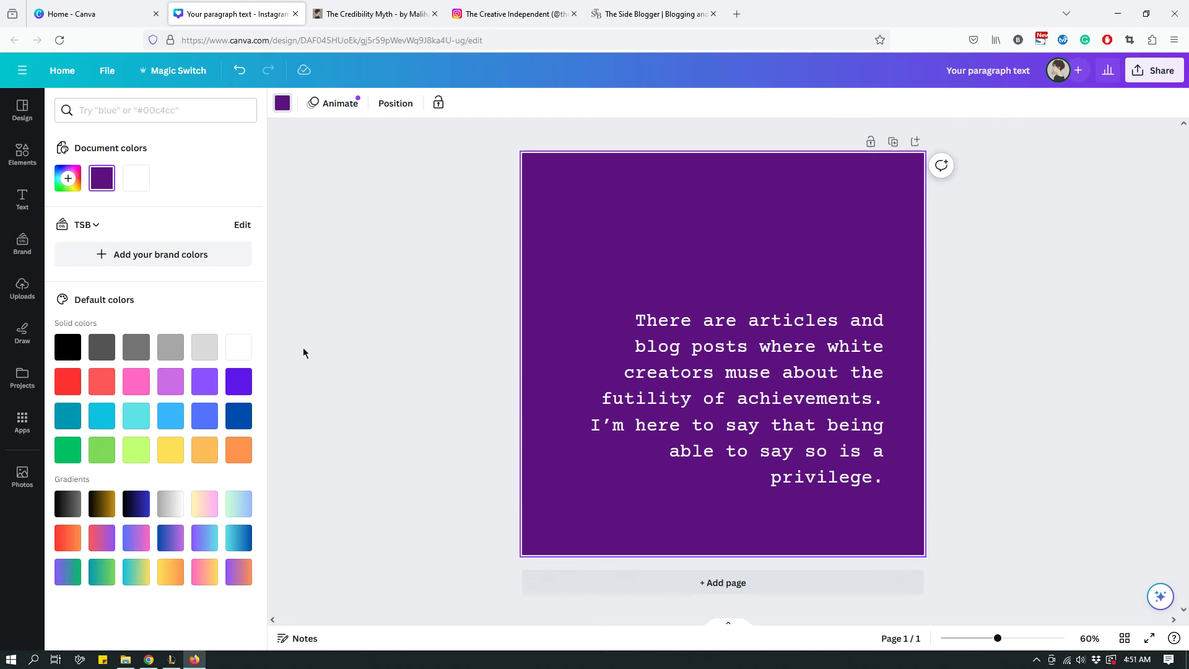
left_click(67, 178)
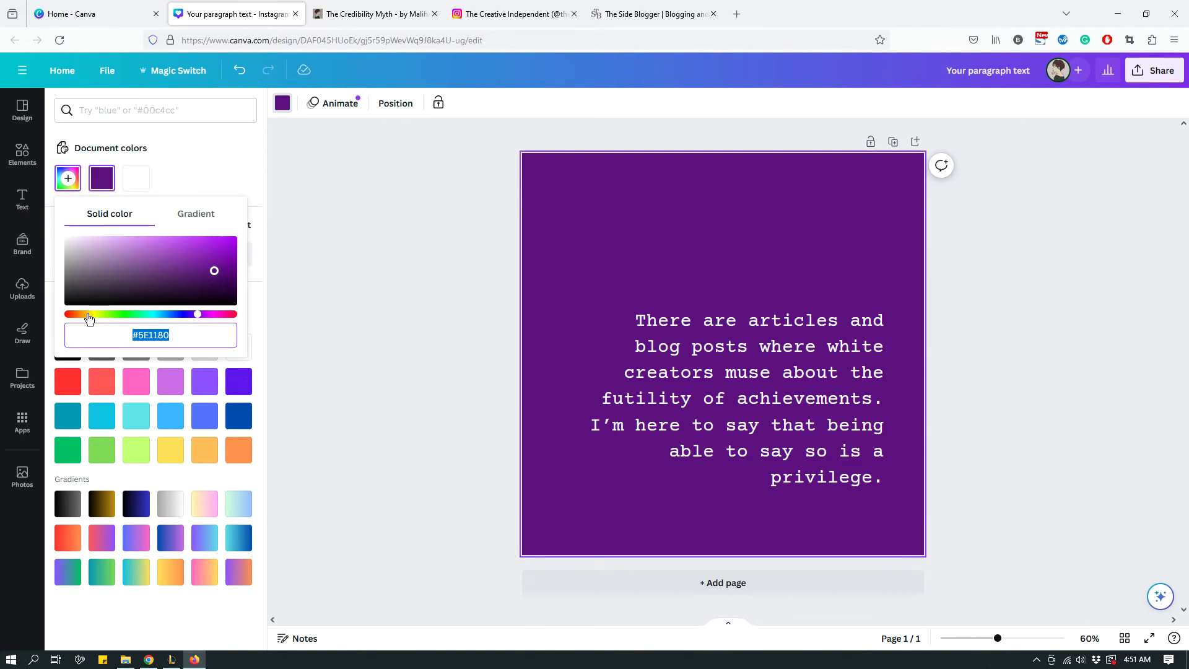
left_click(86, 314)
left_click_drag(88, 262, 84, 239)
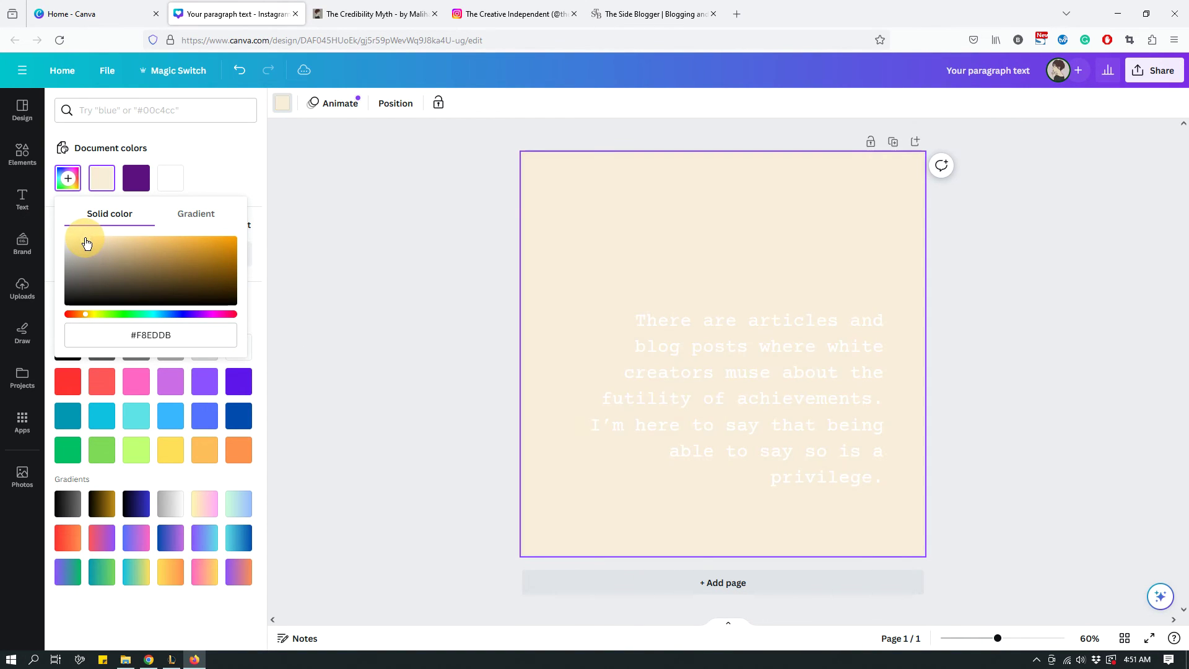
- Recolor the whole quote to the custom golden brown #A87013
left_click(723, 364)
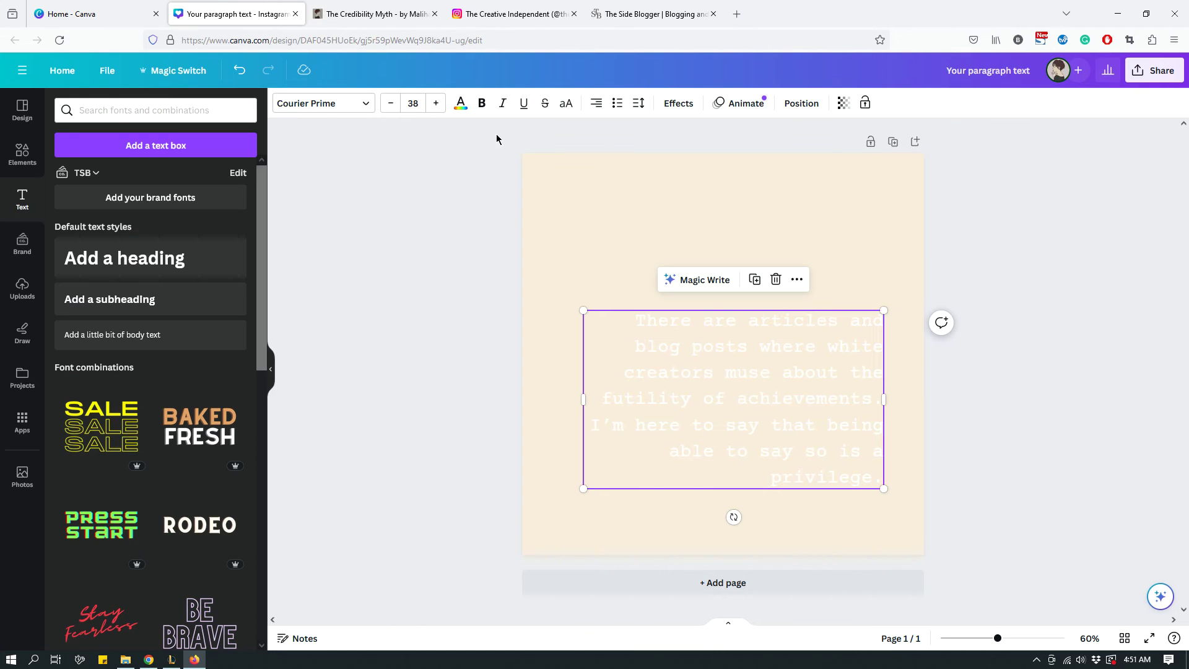
left_click(463, 106)
left_click(104, 189)
left_click(68, 178)
mouse_move(208, 221)
left_mouse_down()
mouse_move(233, 212)
mouse_move(234, 237)
mouse_move(218, 234)
left_mouse_up()
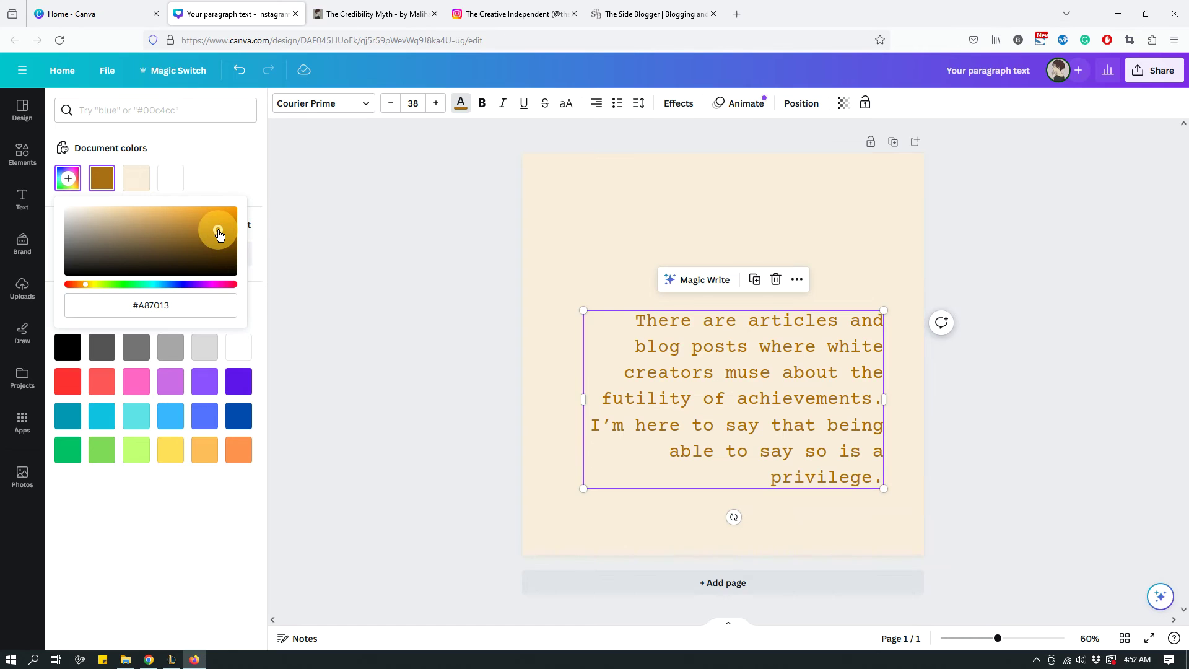
left_click(560, 188)
- Make the phrase "muse about the futility of achievements" in the quote bold
left_click(746, 393)
double_click(733, 372)
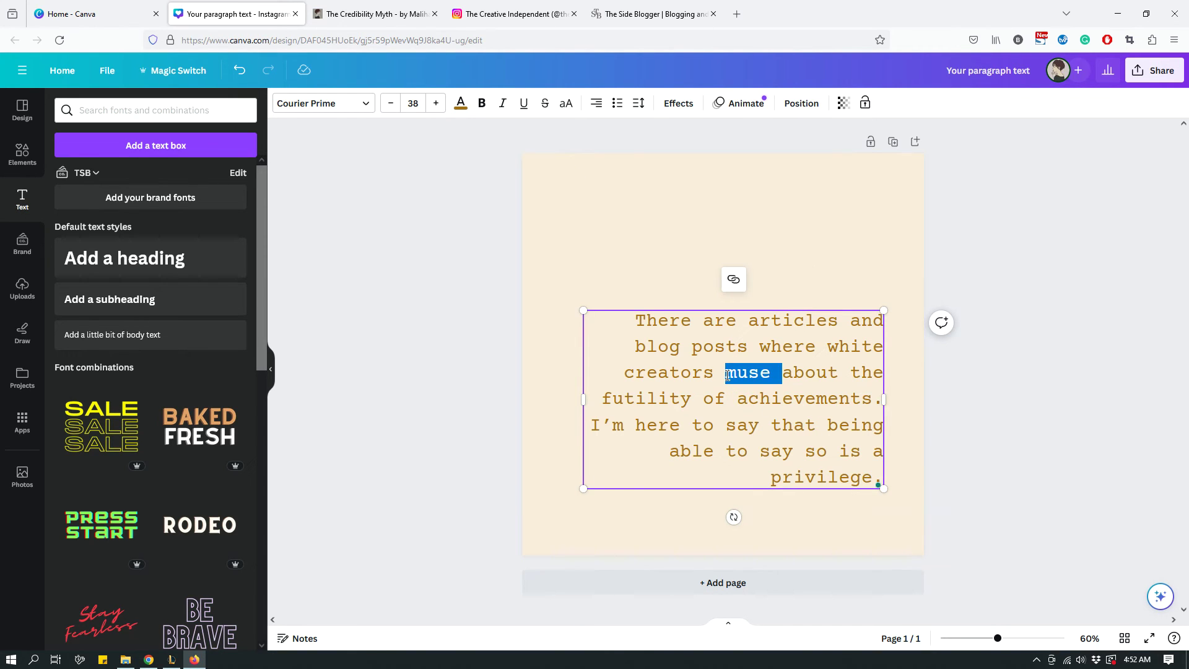
left_click(727, 377)
left_click_drag(727, 376, 873, 400)
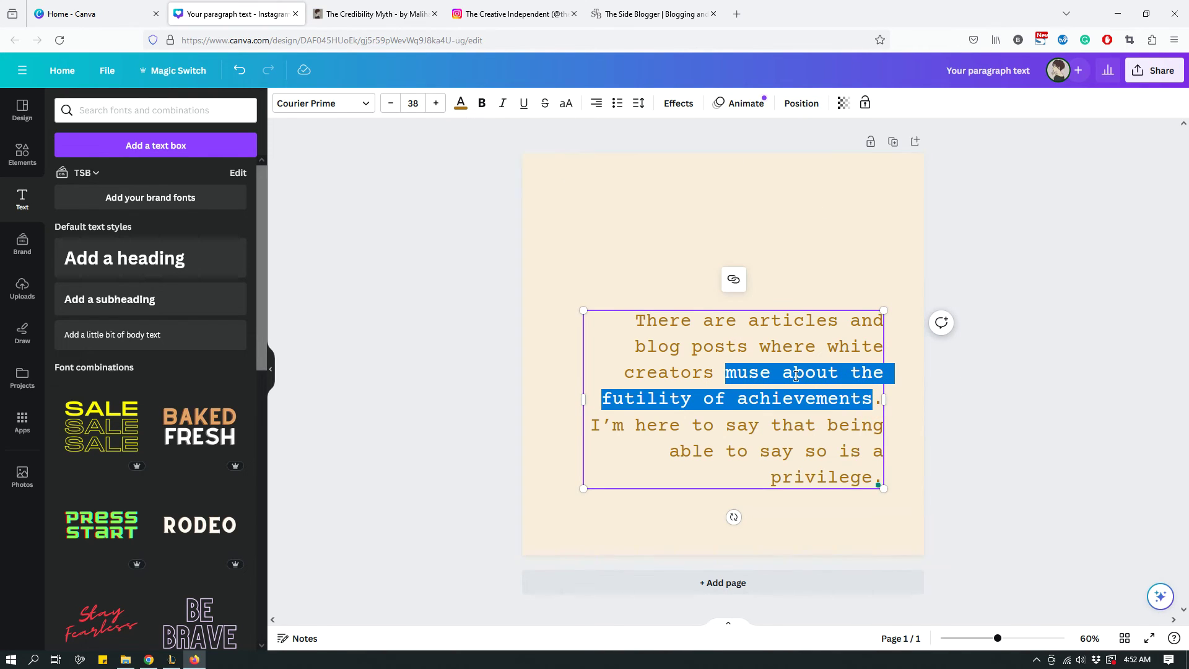
left_click(724, 374)
left_click_drag(724, 374, 873, 399)
left_click(483, 104)
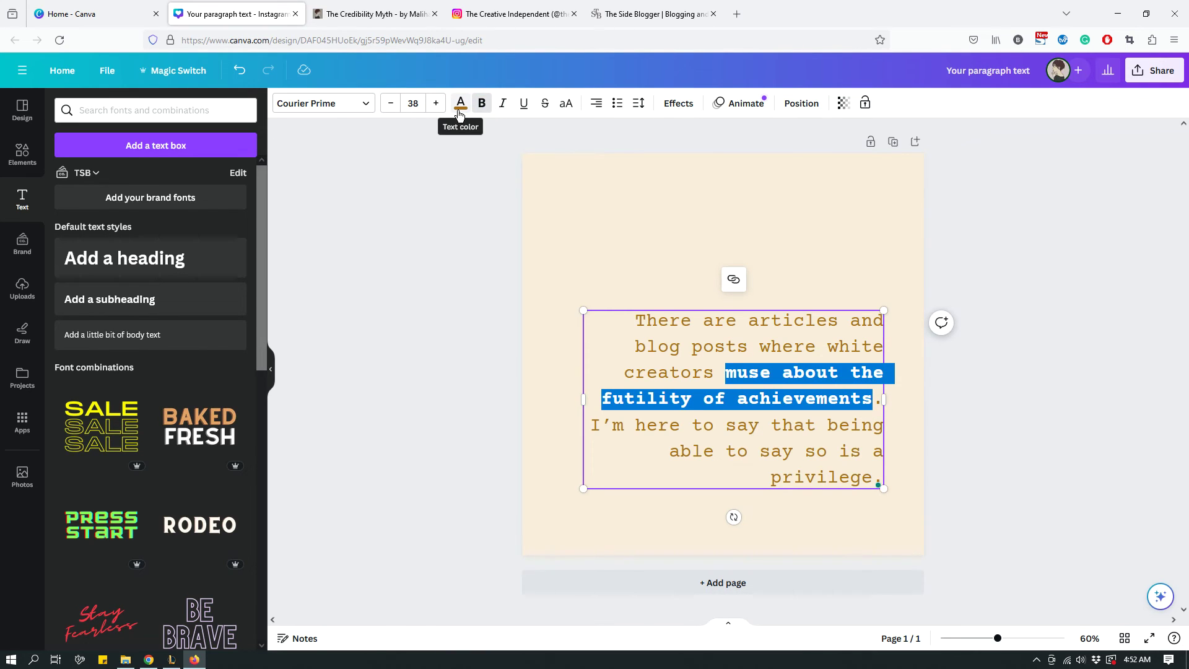
- Color the bold phrase violet from the default solid colors
left_click(460, 104)
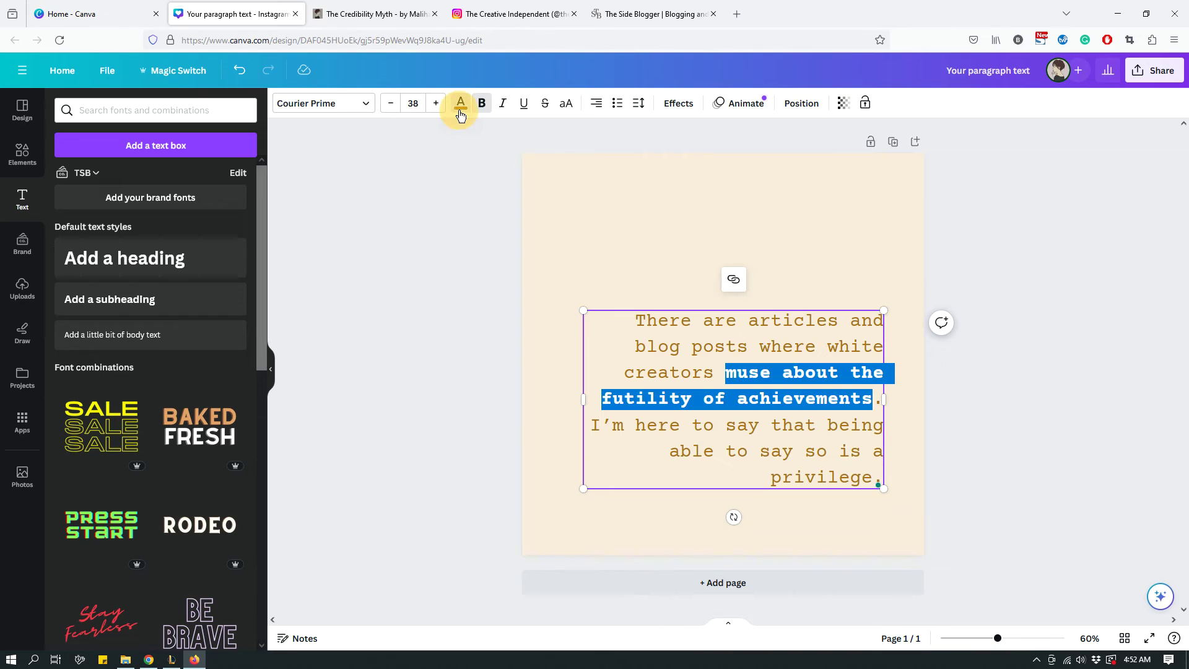
left_click(238, 381)
left_click(677, 193)
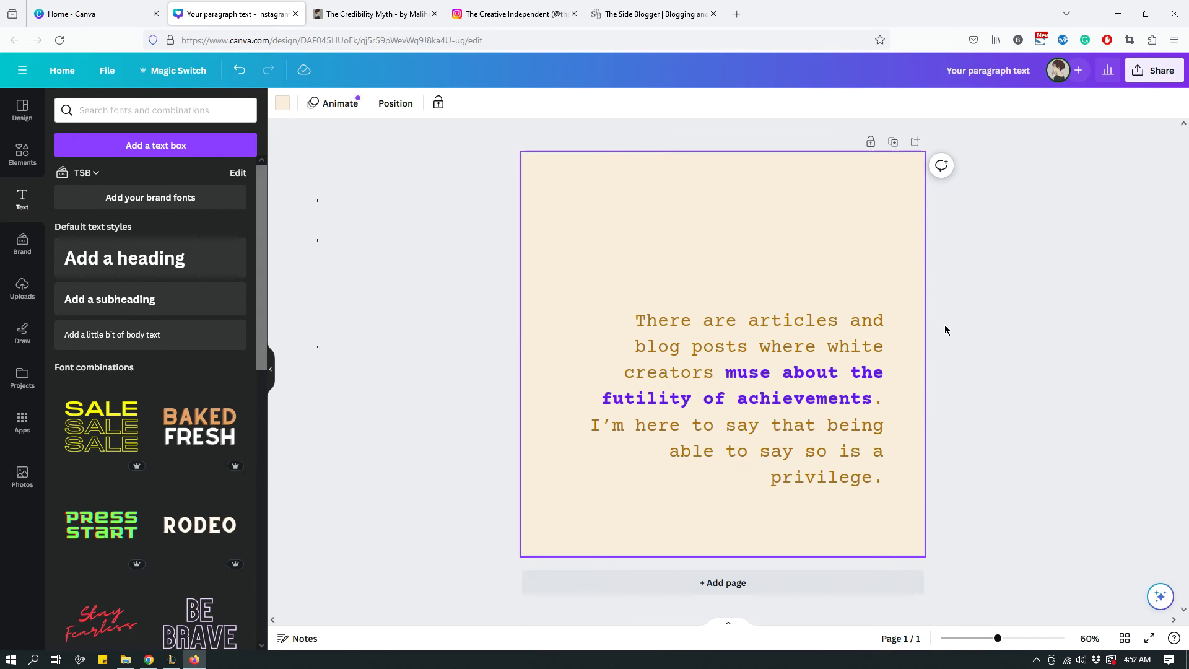
- Look at The Creative Independent's Instagram posts and the source article again, and return to the Canva design
left_click(502, 17)
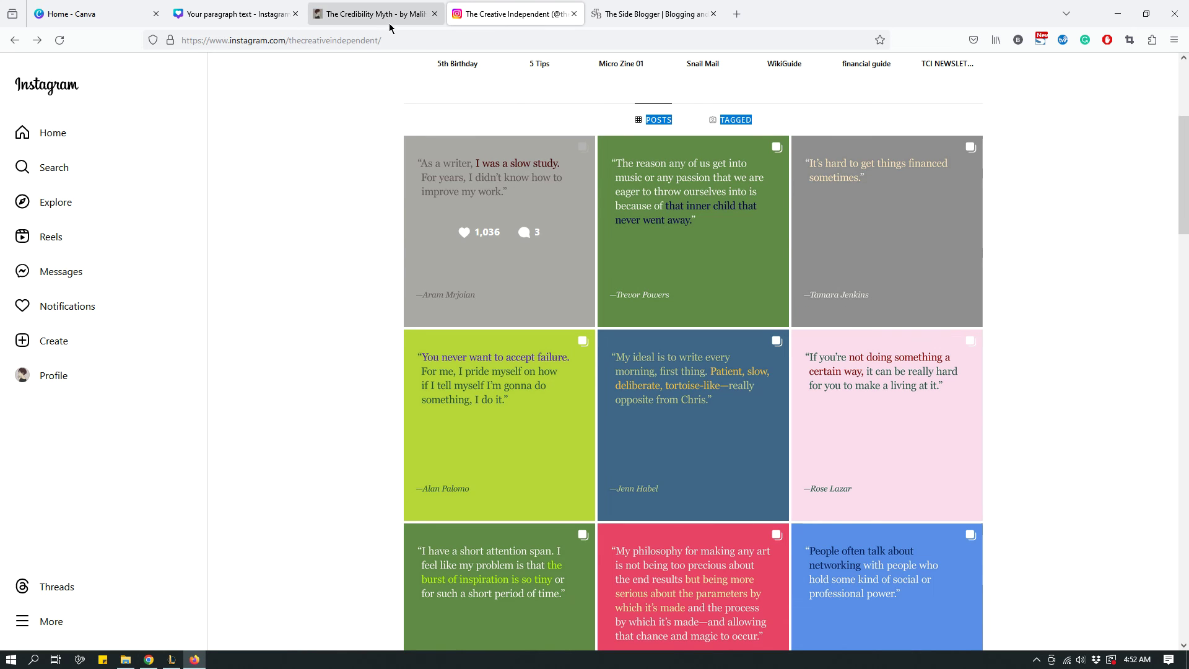
left_click(368, 18)
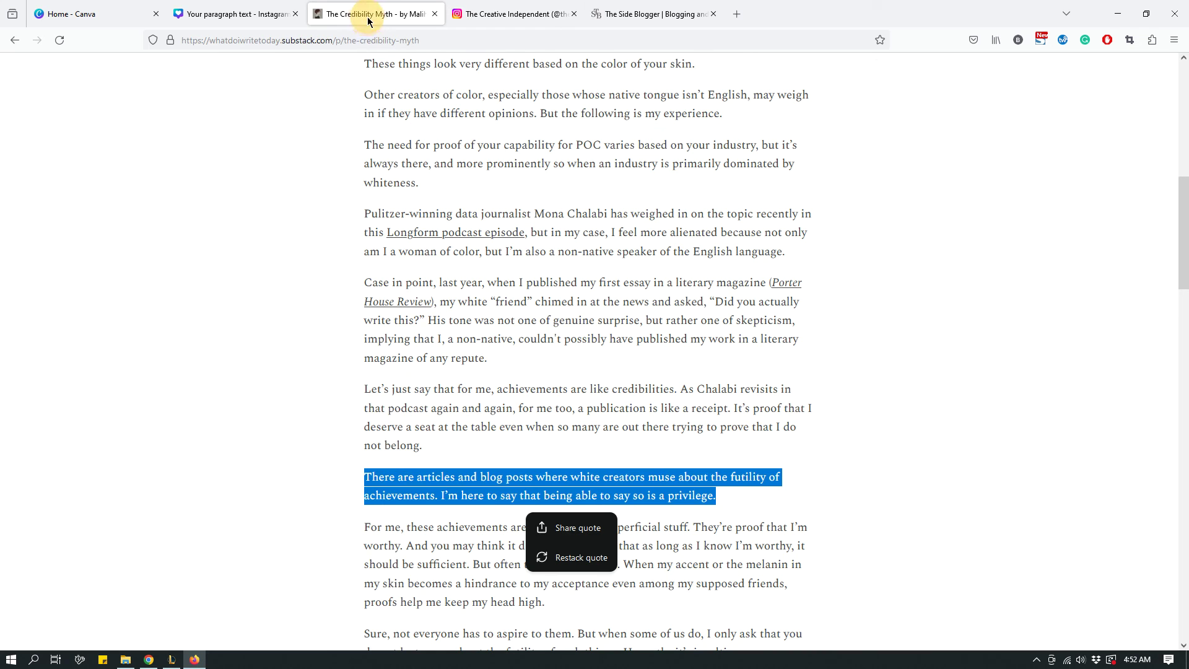
left_click(272, 17)
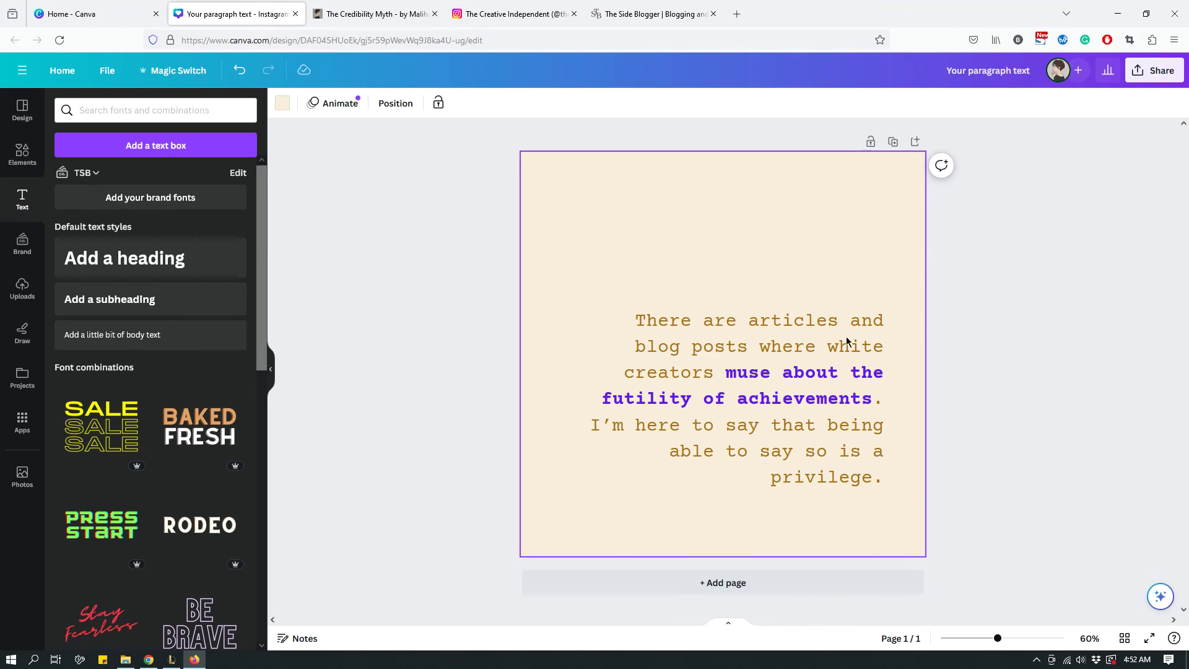
- Move the quote down to the page's bottom margin and anchor its text box to the bottom
left_click_drag(839, 338, 848, 362)
left_click(881, 262)
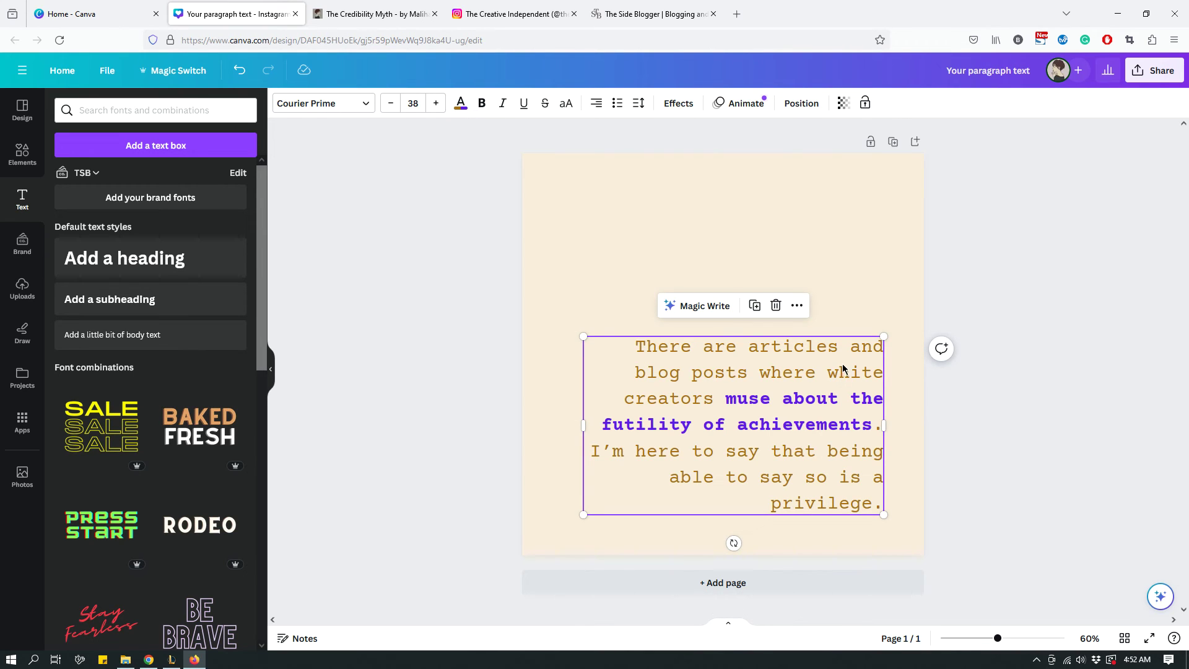
mouse_move(842, 370)
left_mouse_down()
mouse_move(839, 353)
mouse_move(841, 373)
left_mouse_up()
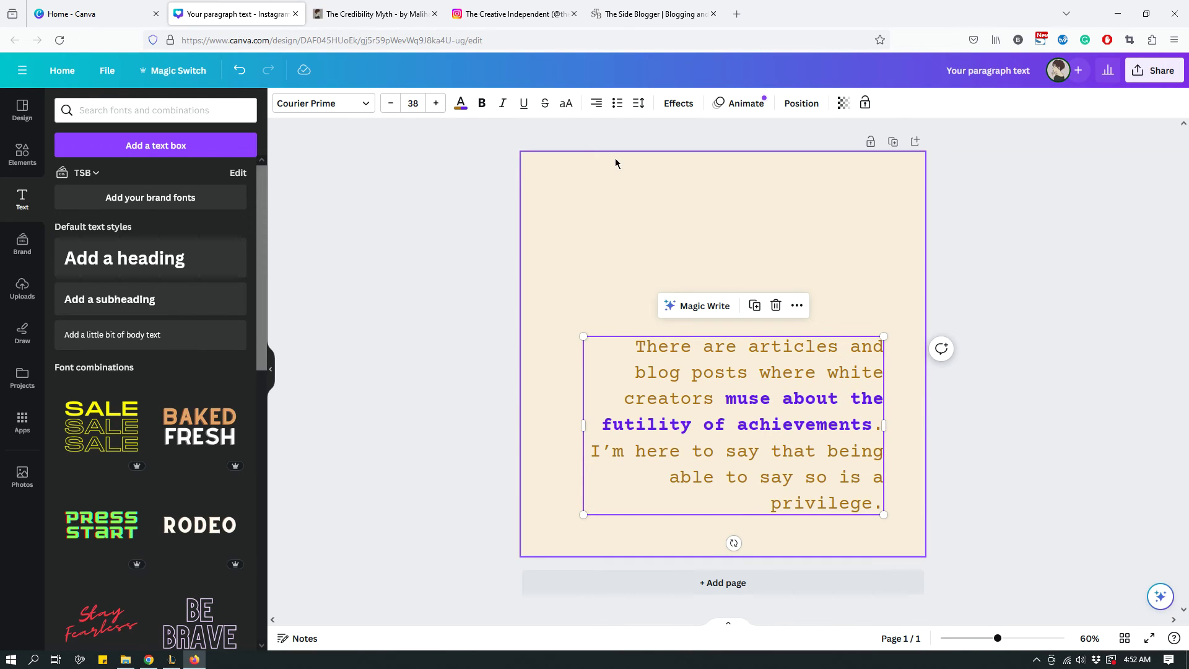
left_click(639, 109)
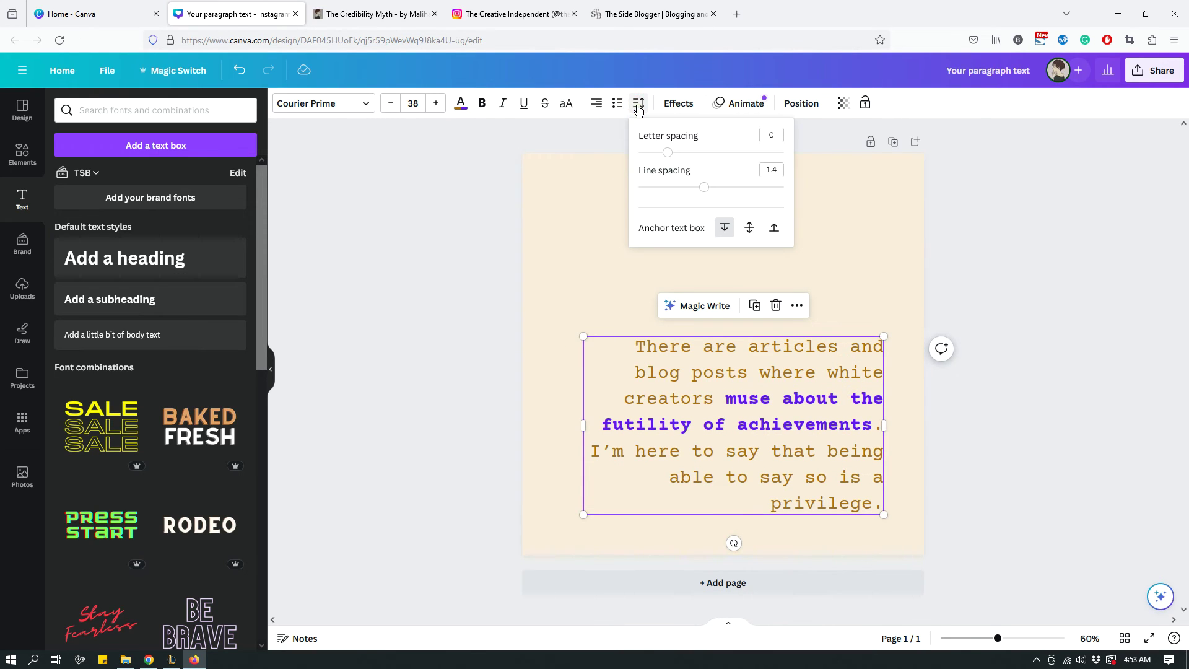
left_click(774, 228)
- Test the text box anchoring by pasting a copy of "There are articles and blog posts where white creators" at the quote's end, and undo it
left_click(807, 478)
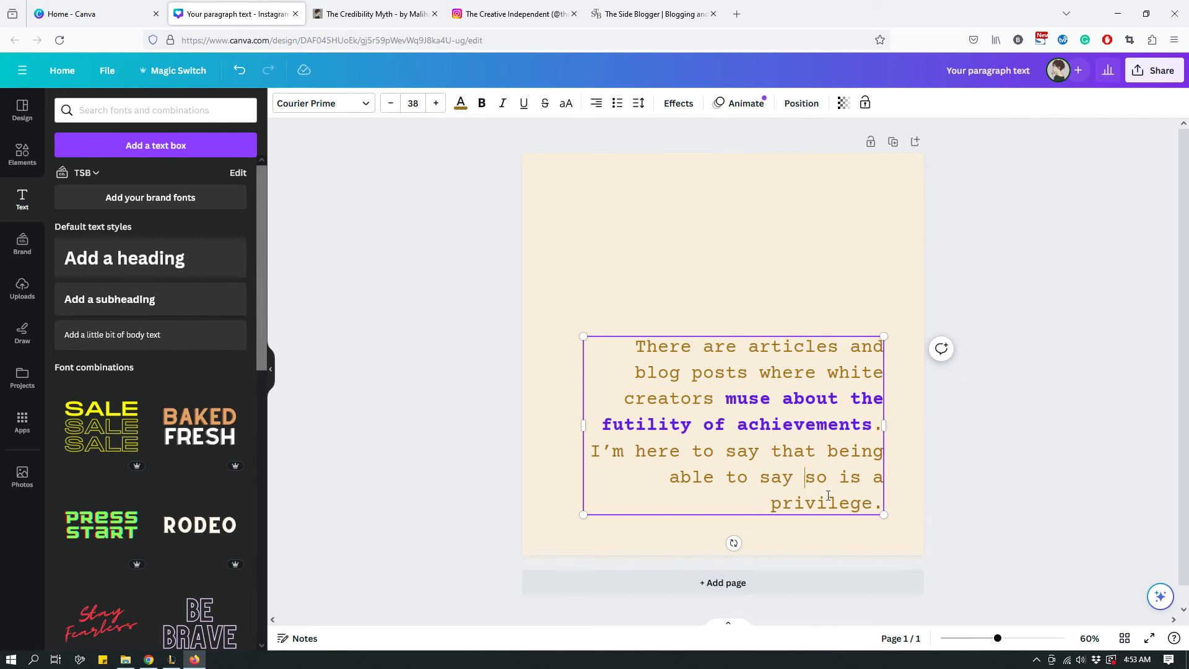
double_click(829, 496)
left_click_drag(637, 345, 712, 398)
key("ctrl+c")
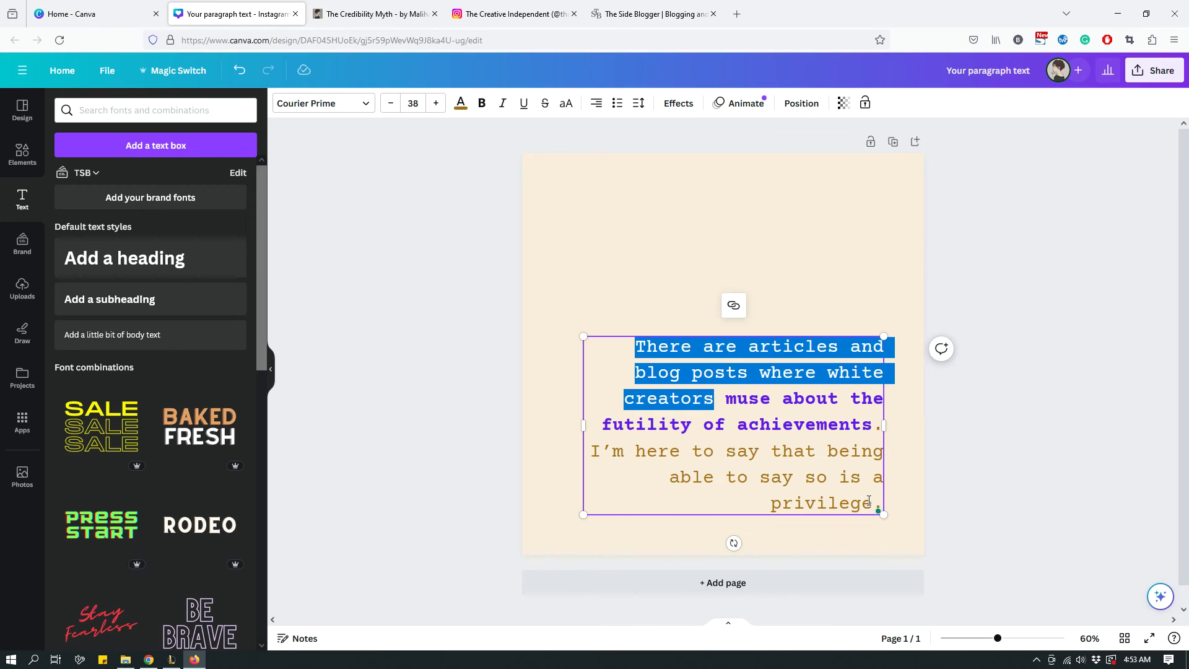
left_click(869, 501)
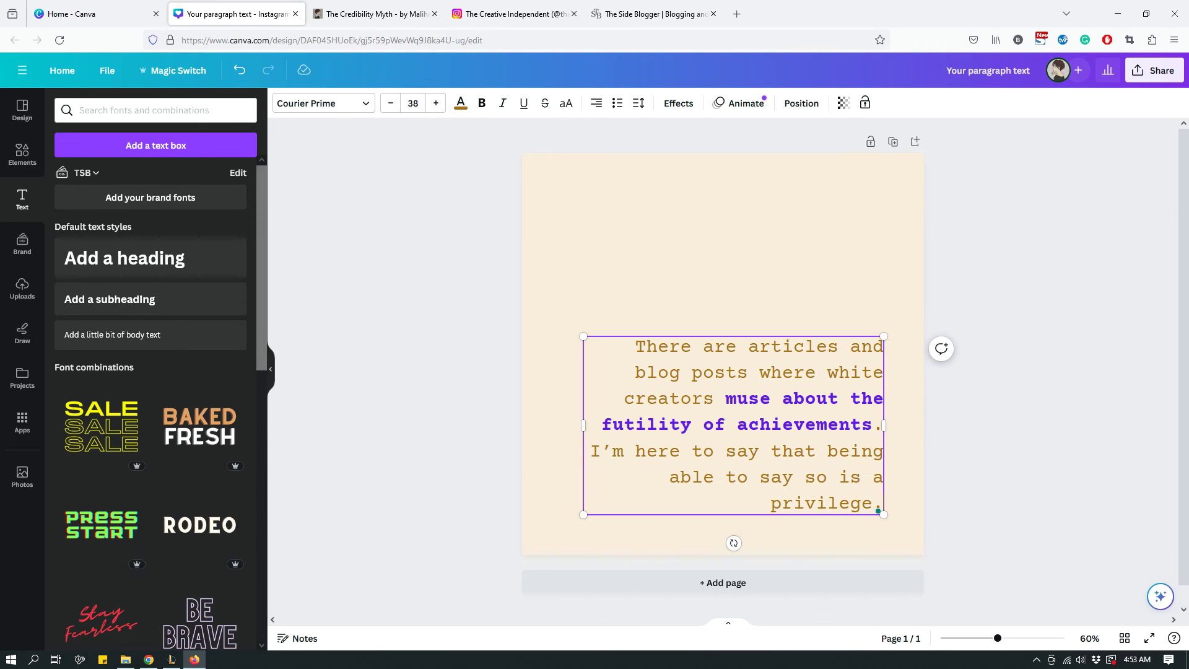
key("ctrl+v")
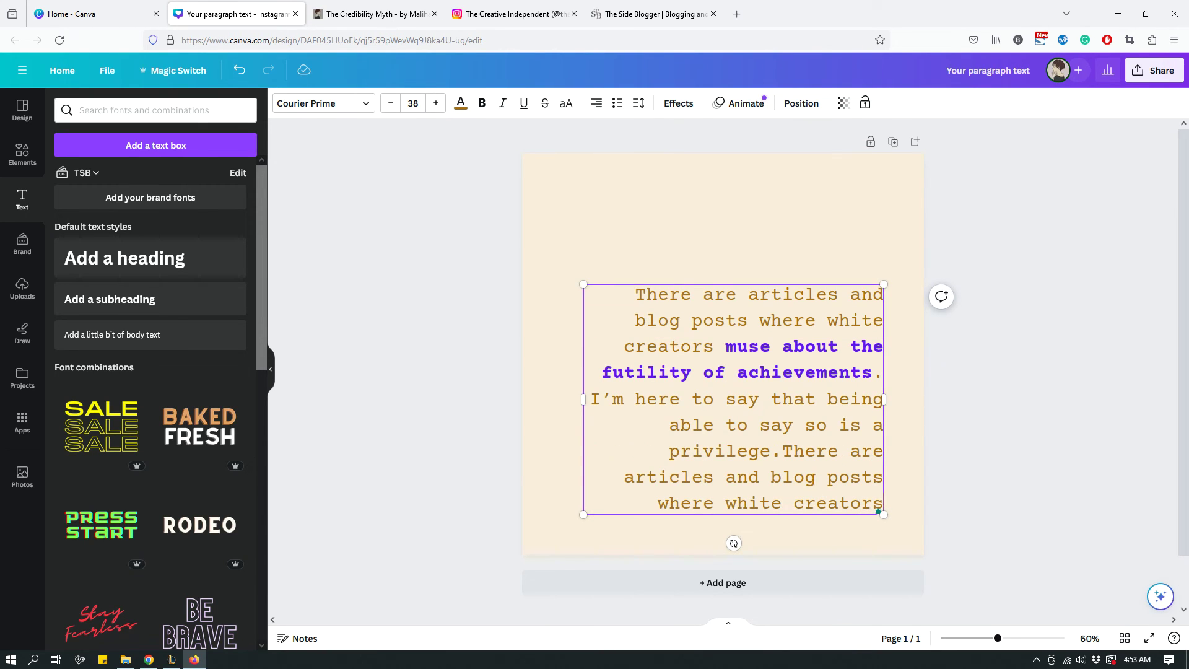
key("ctrl+z")
left_click(859, 221)
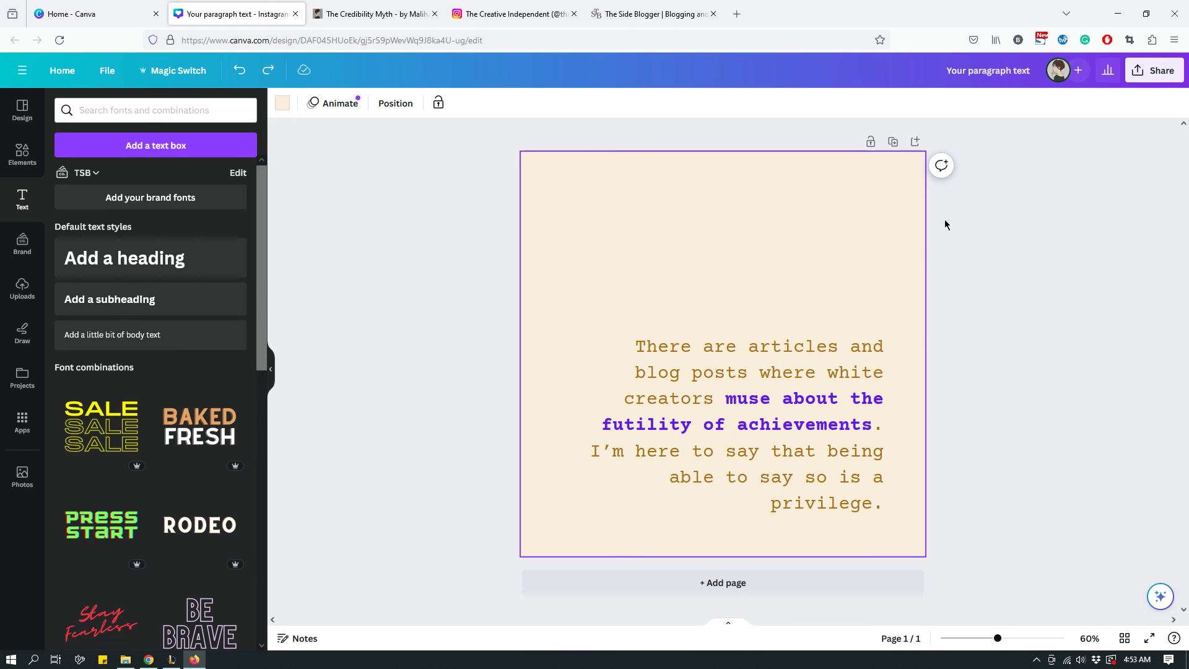
left_click(994, 289)
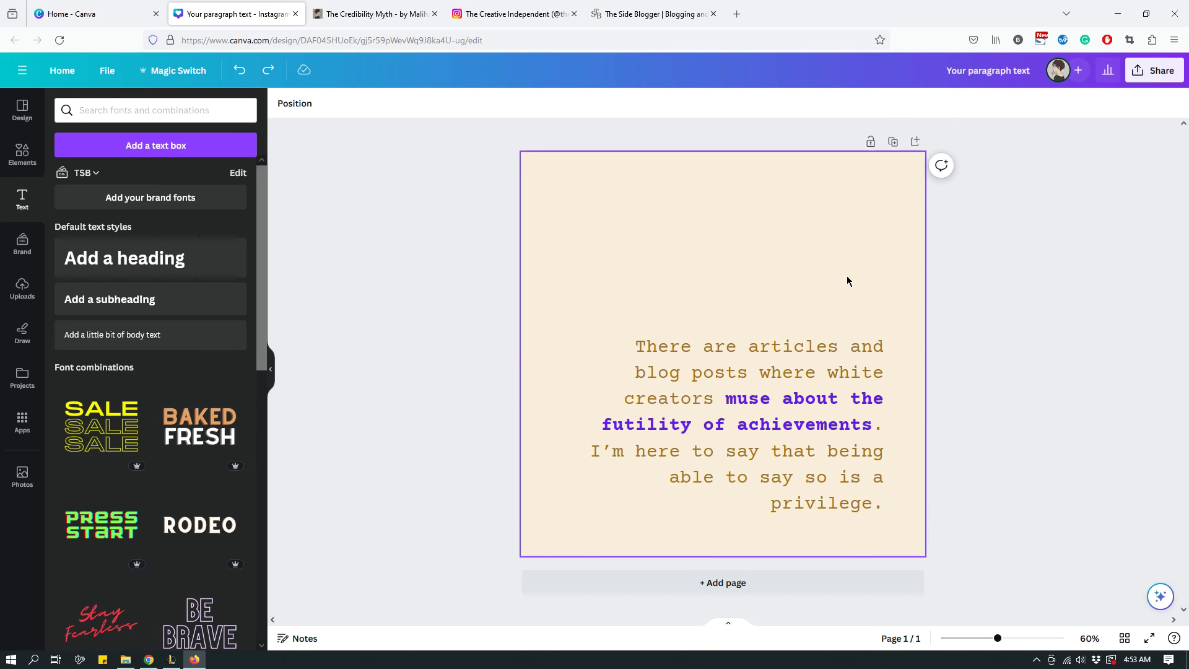
- Review The Creative Independent's Instagram post grid and the What Do I Write Today newsletter home page, and return to the Canva design
left_click(517, 15)
scroll(1034, 255, "up", 3)
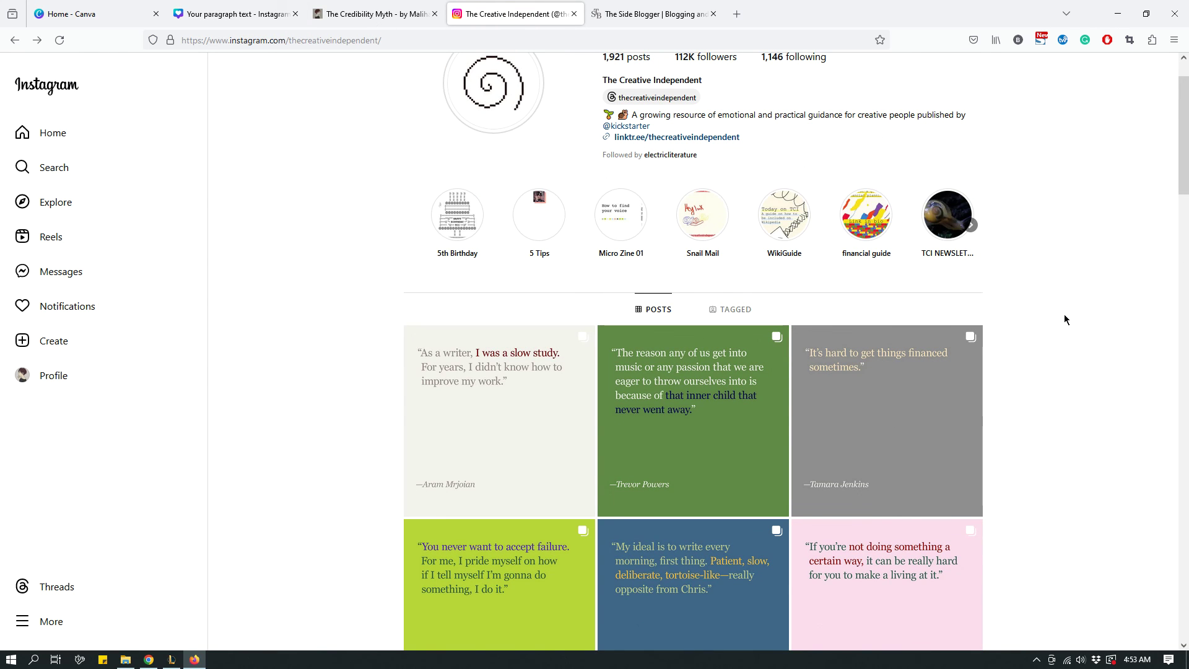
scroll(1063, 311, "down", 1)
scroll(1063, 314, "down", 3)
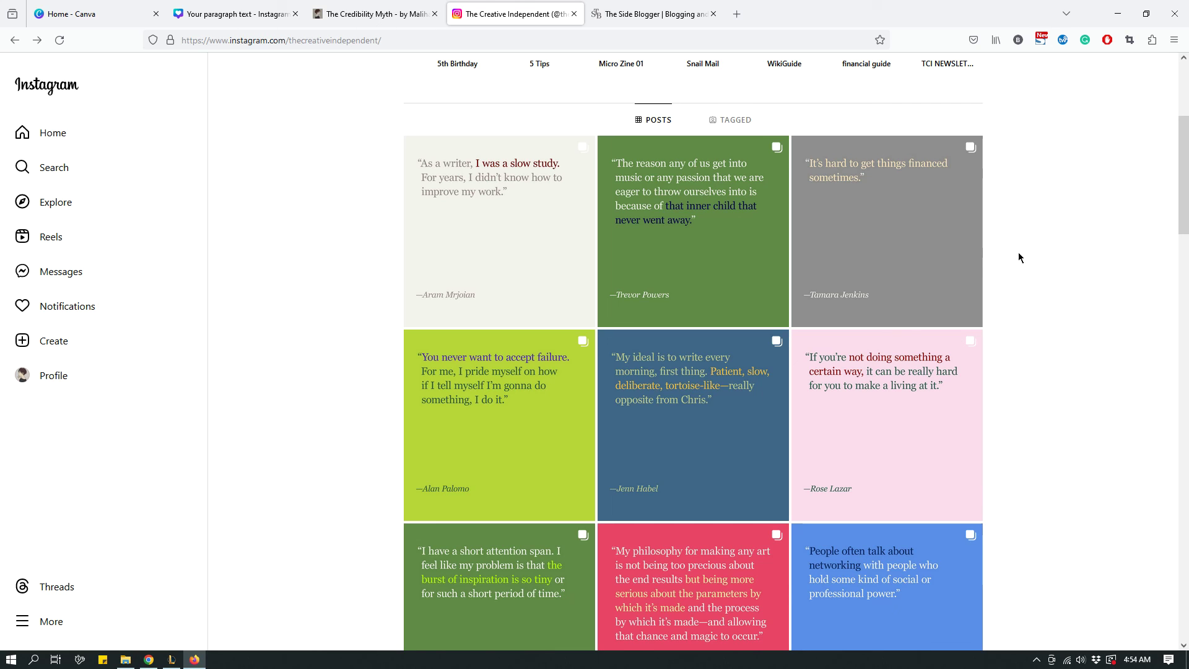
left_click(397, 14)
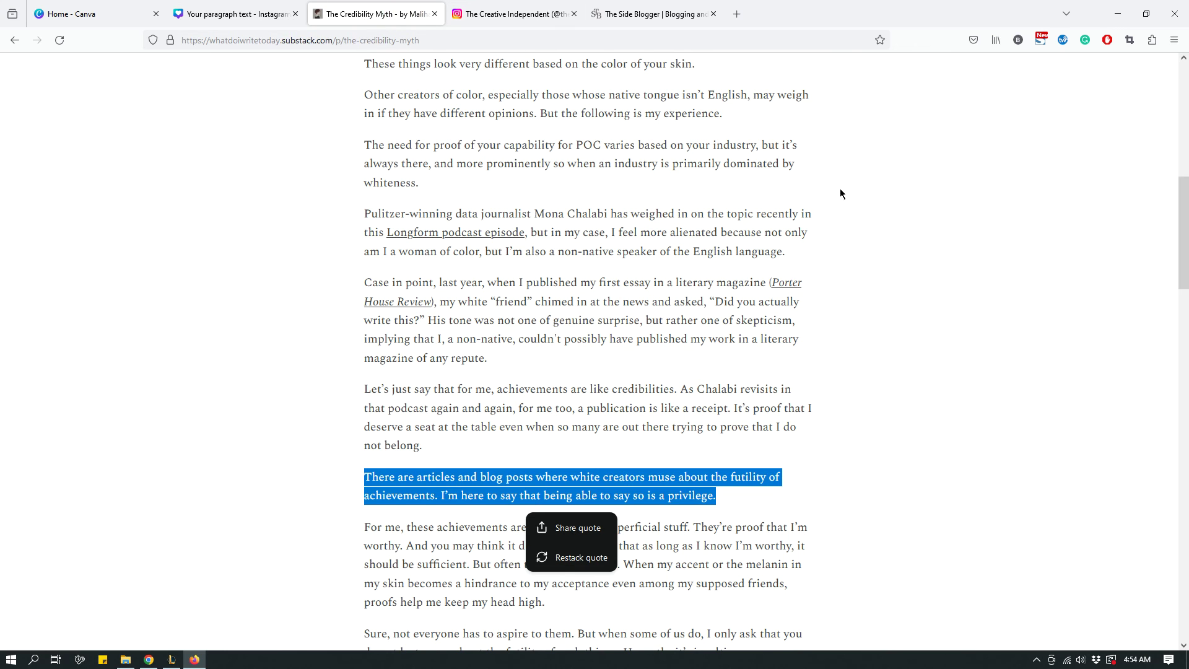
scroll(861, 211, "up", 10)
left_click(600, 80)
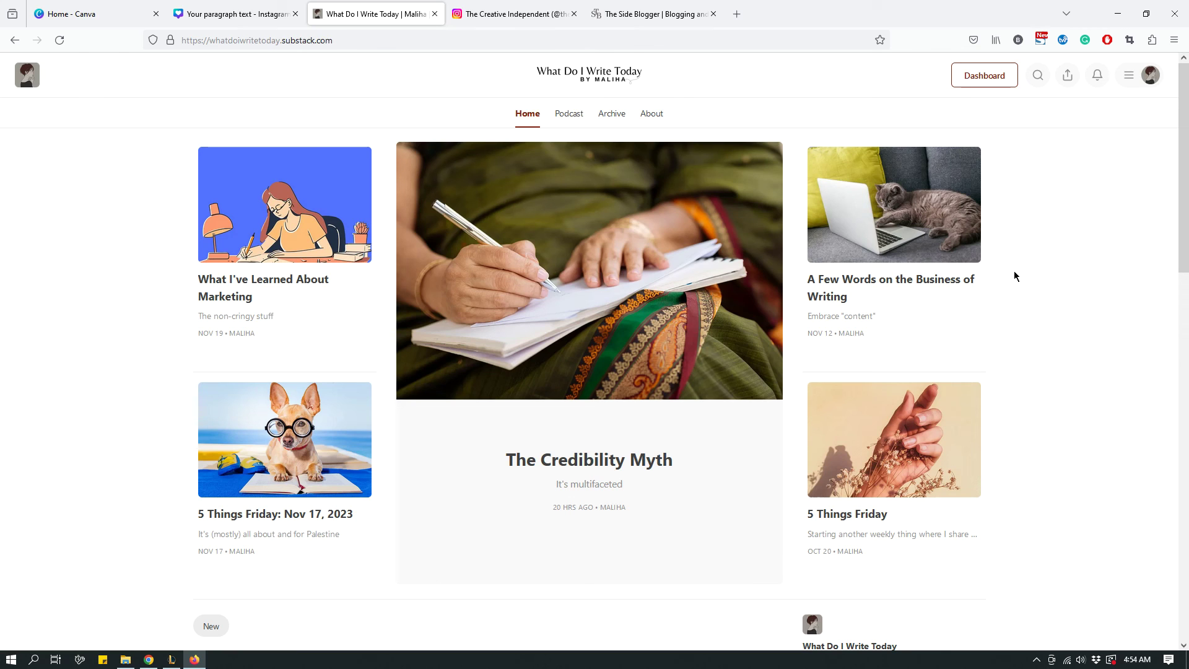
left_click(200, 19)
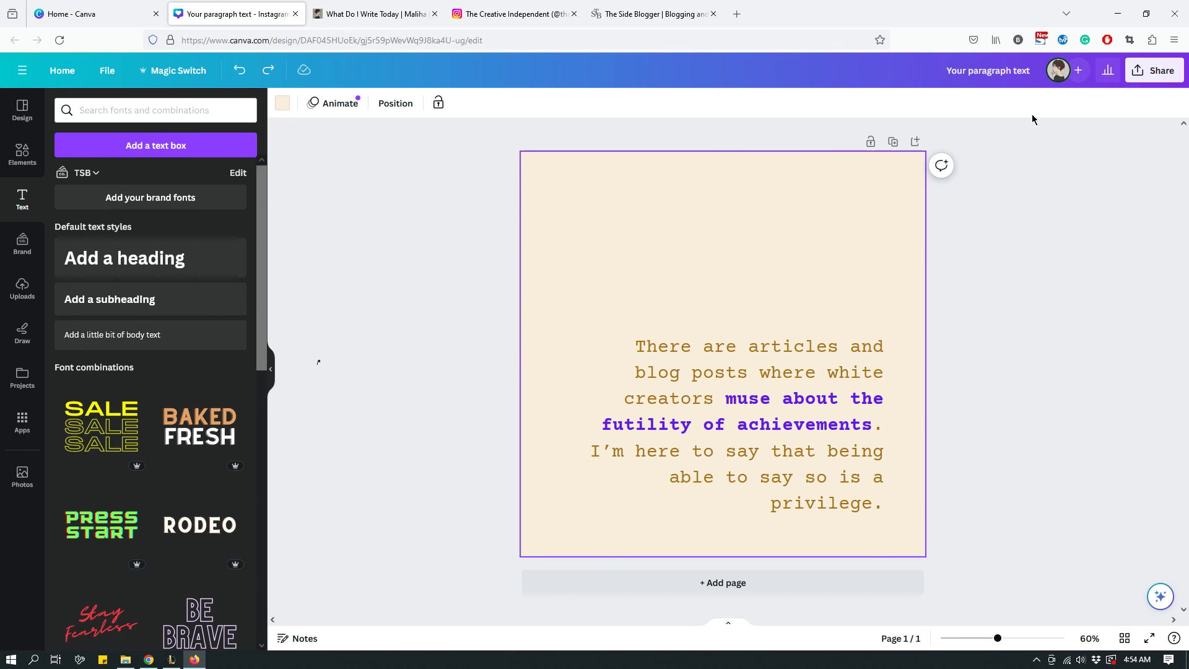
- Rename the design as "Instagram for writing"
left_click(1002, 71)
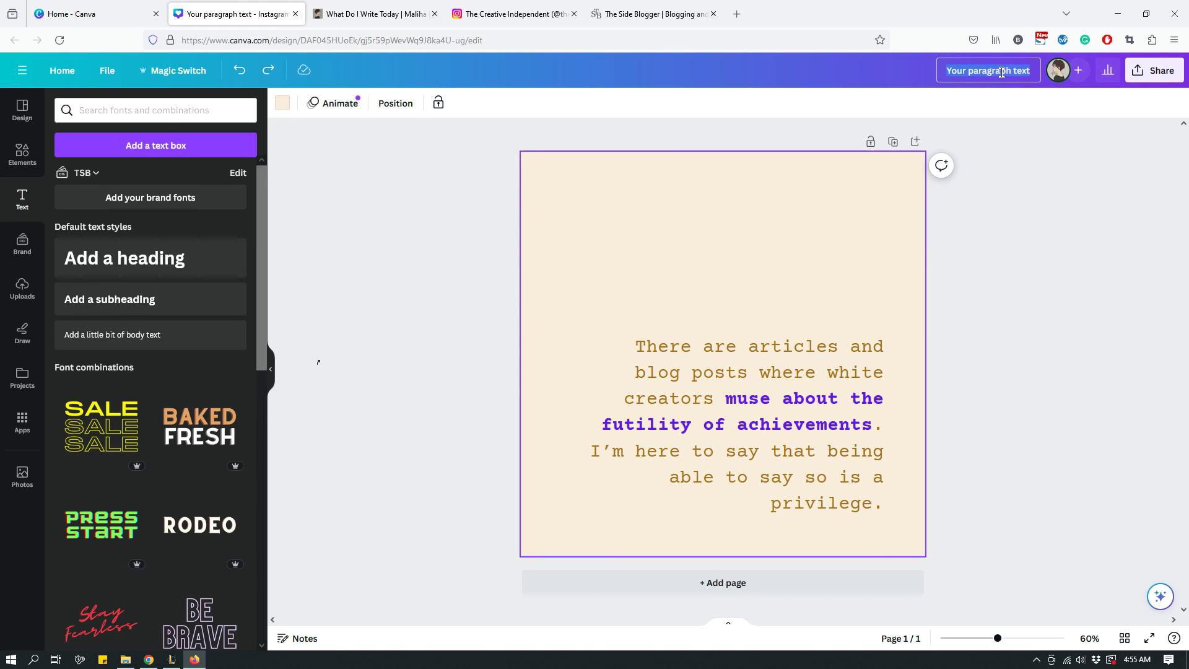
key("BackSpace")
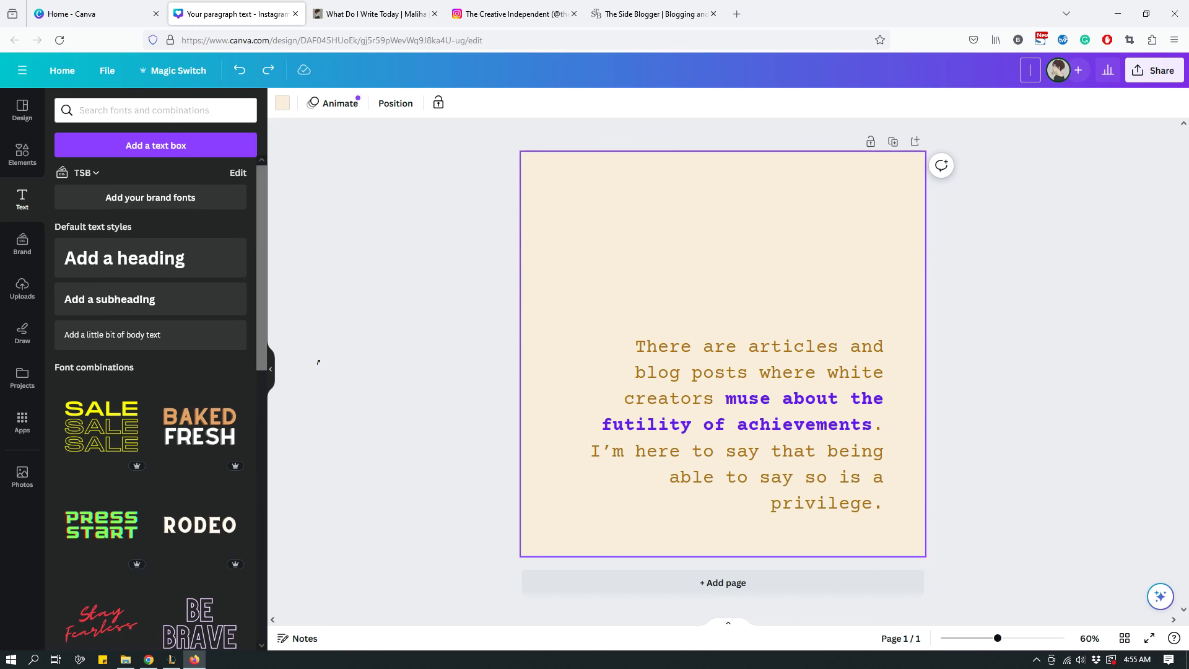
type("Instagram for writing")
left_click(1077, 243)
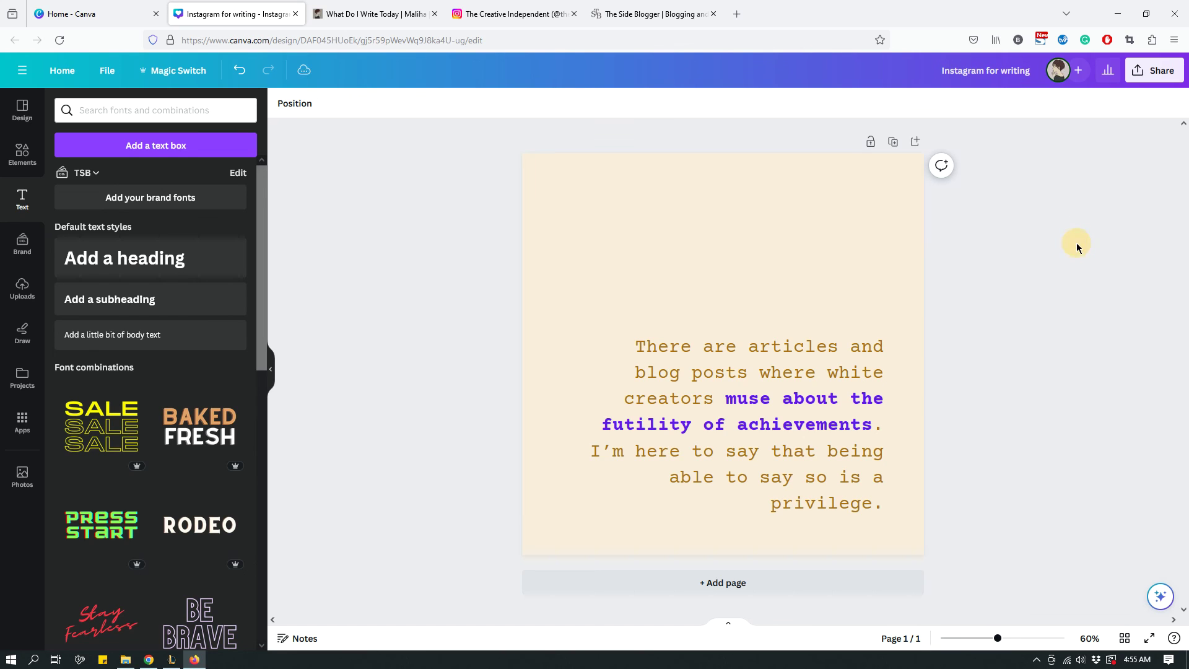
- Download the finished quote post as a PNG file at size 1
left_click(1152, 75)
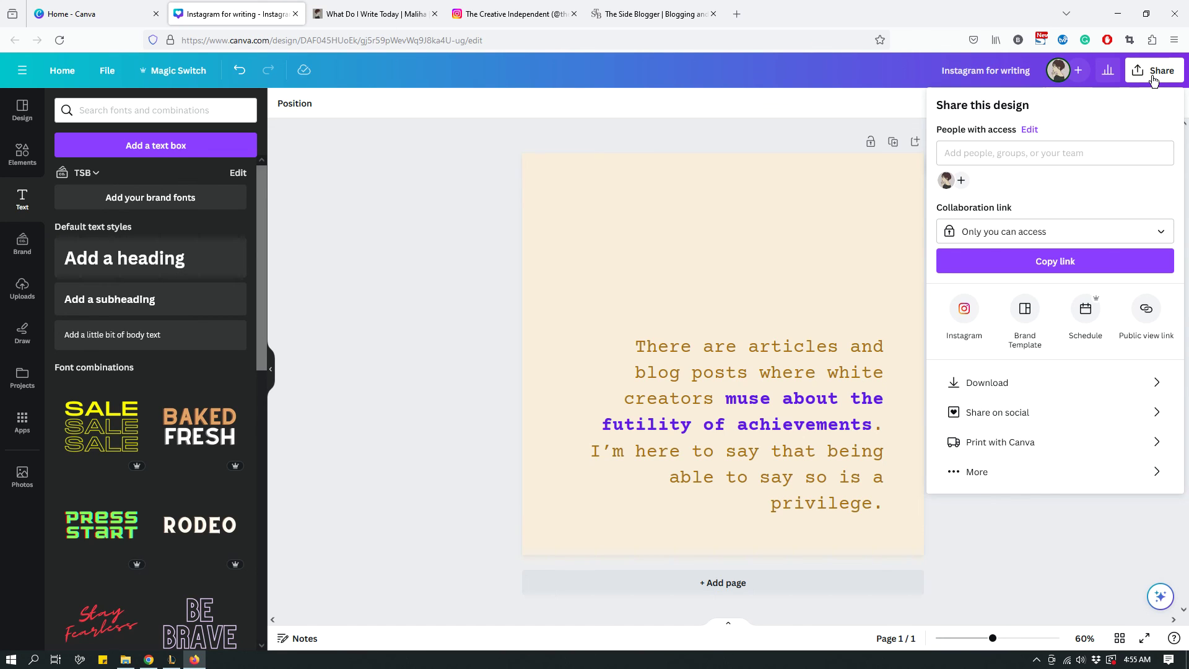
left_click(984, 386)
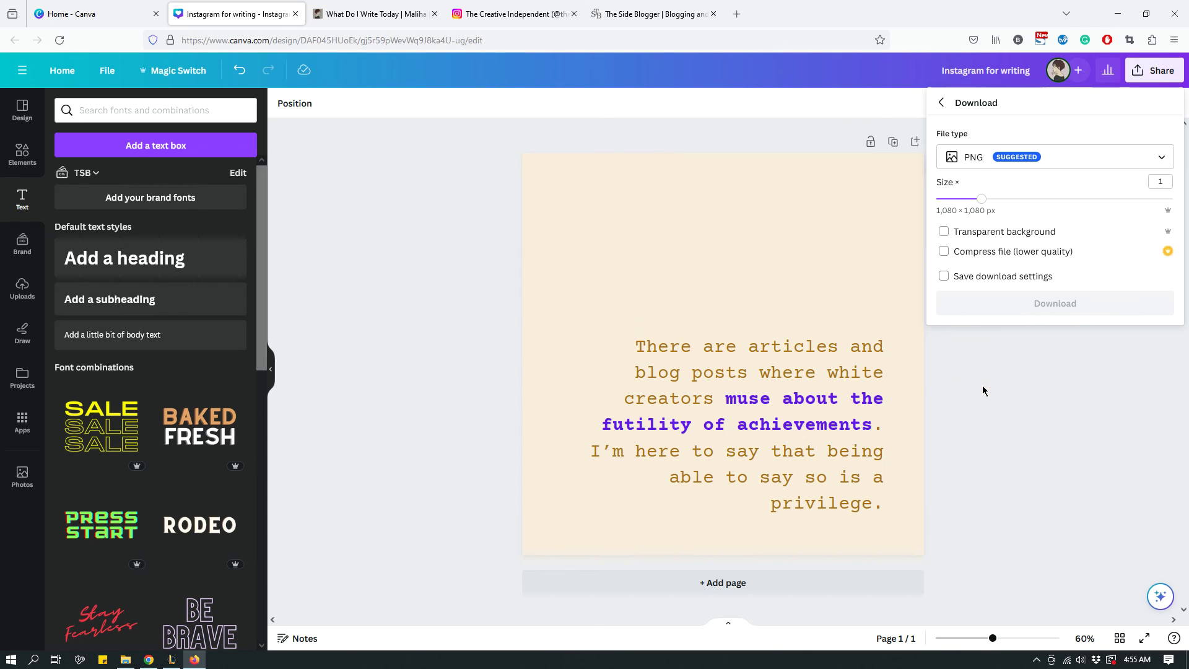
left_click(977, 163)
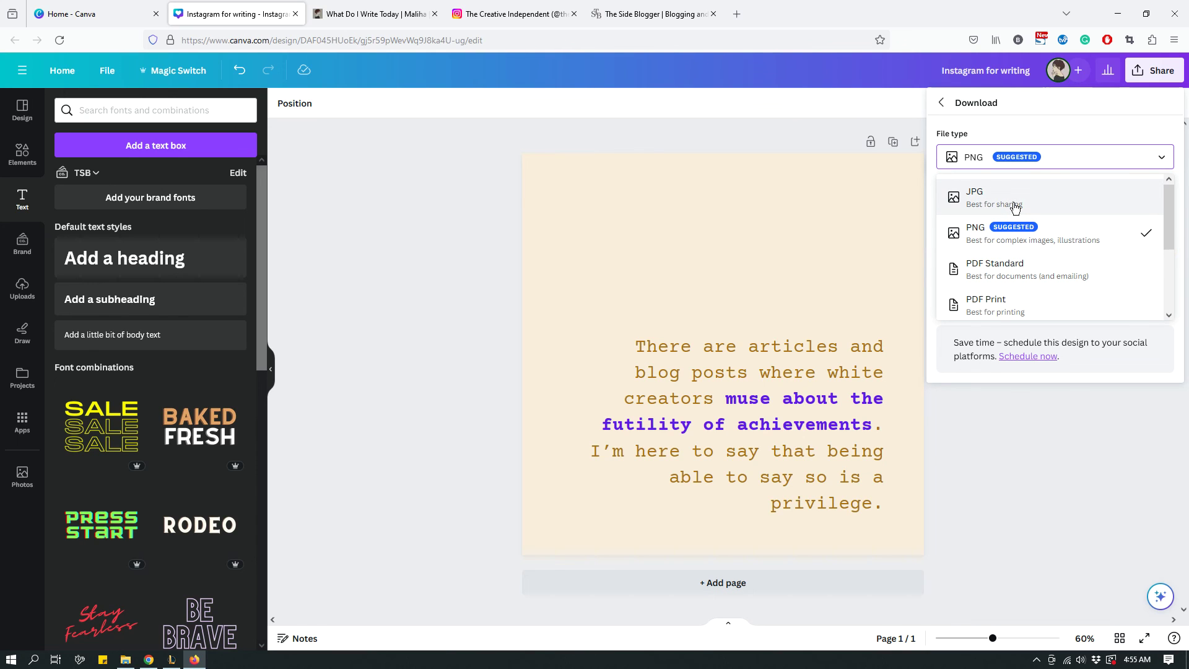
left_click(1017, 234)
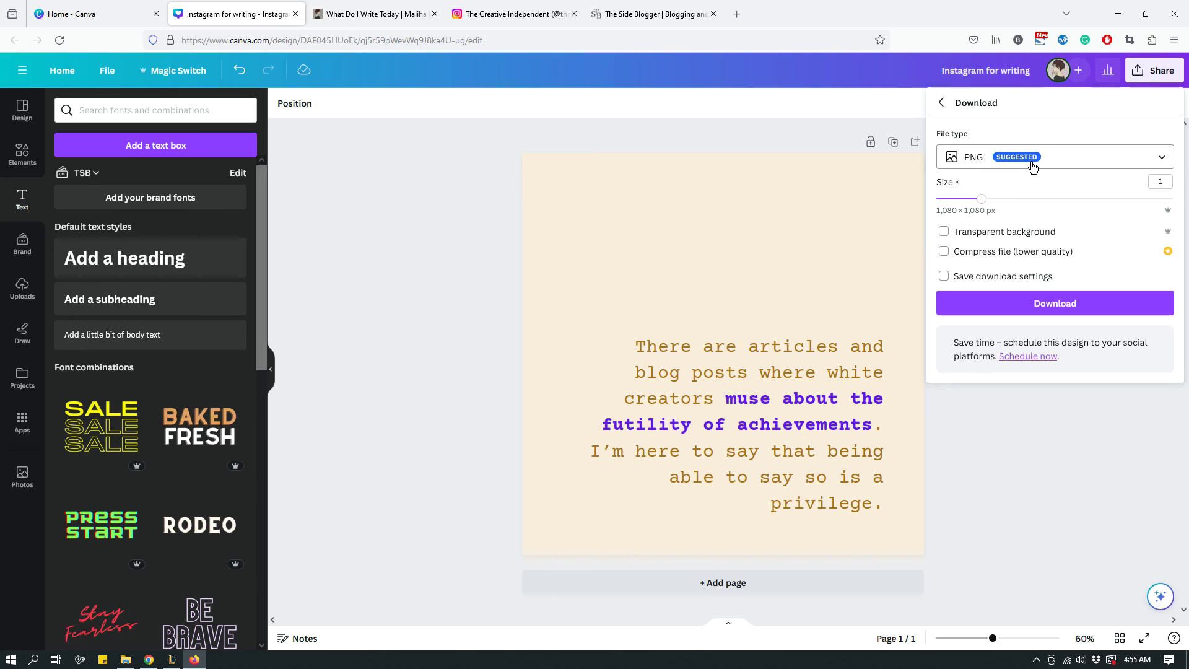
left_click(1037, 307)
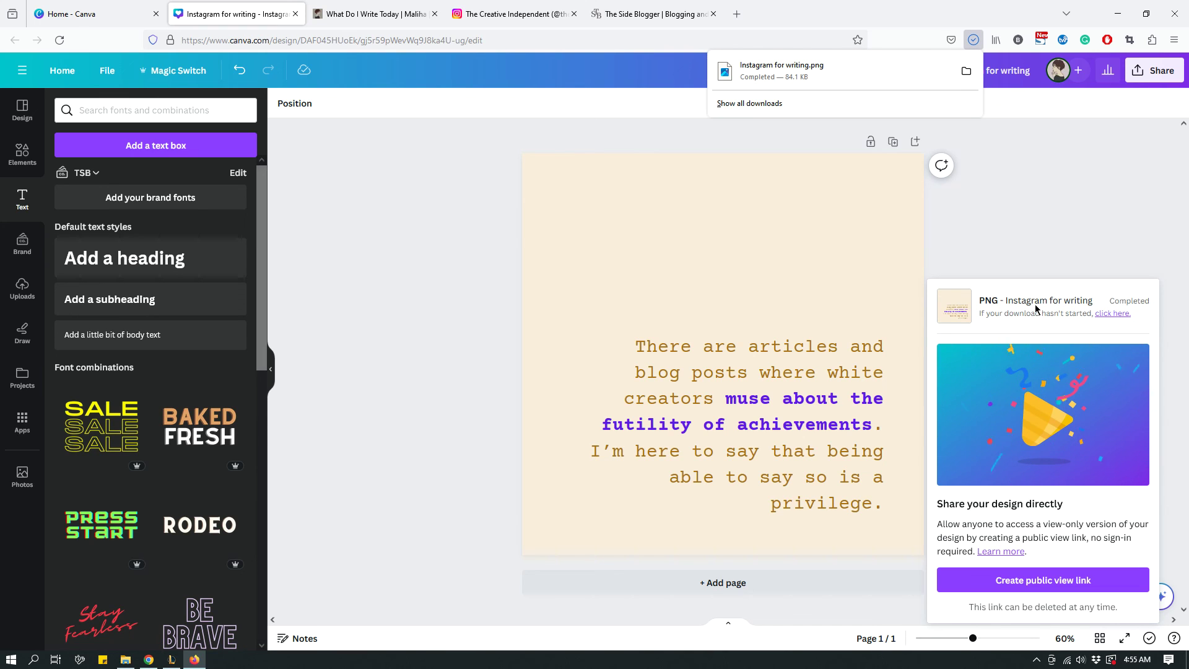
left_click(1061, 255)
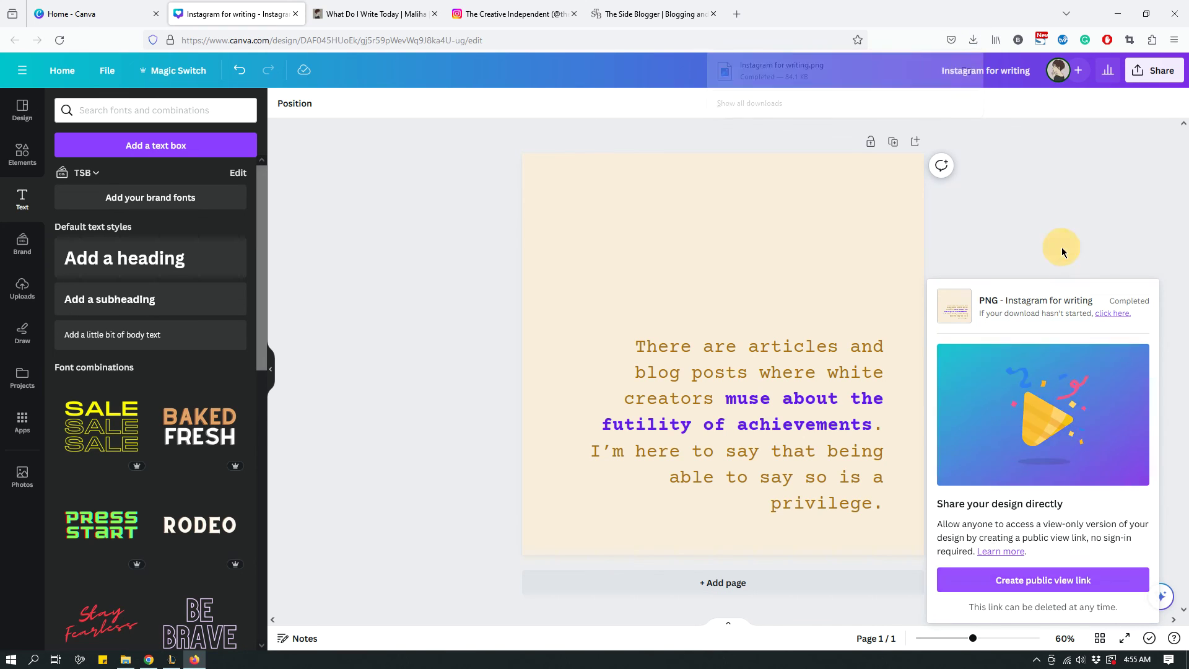